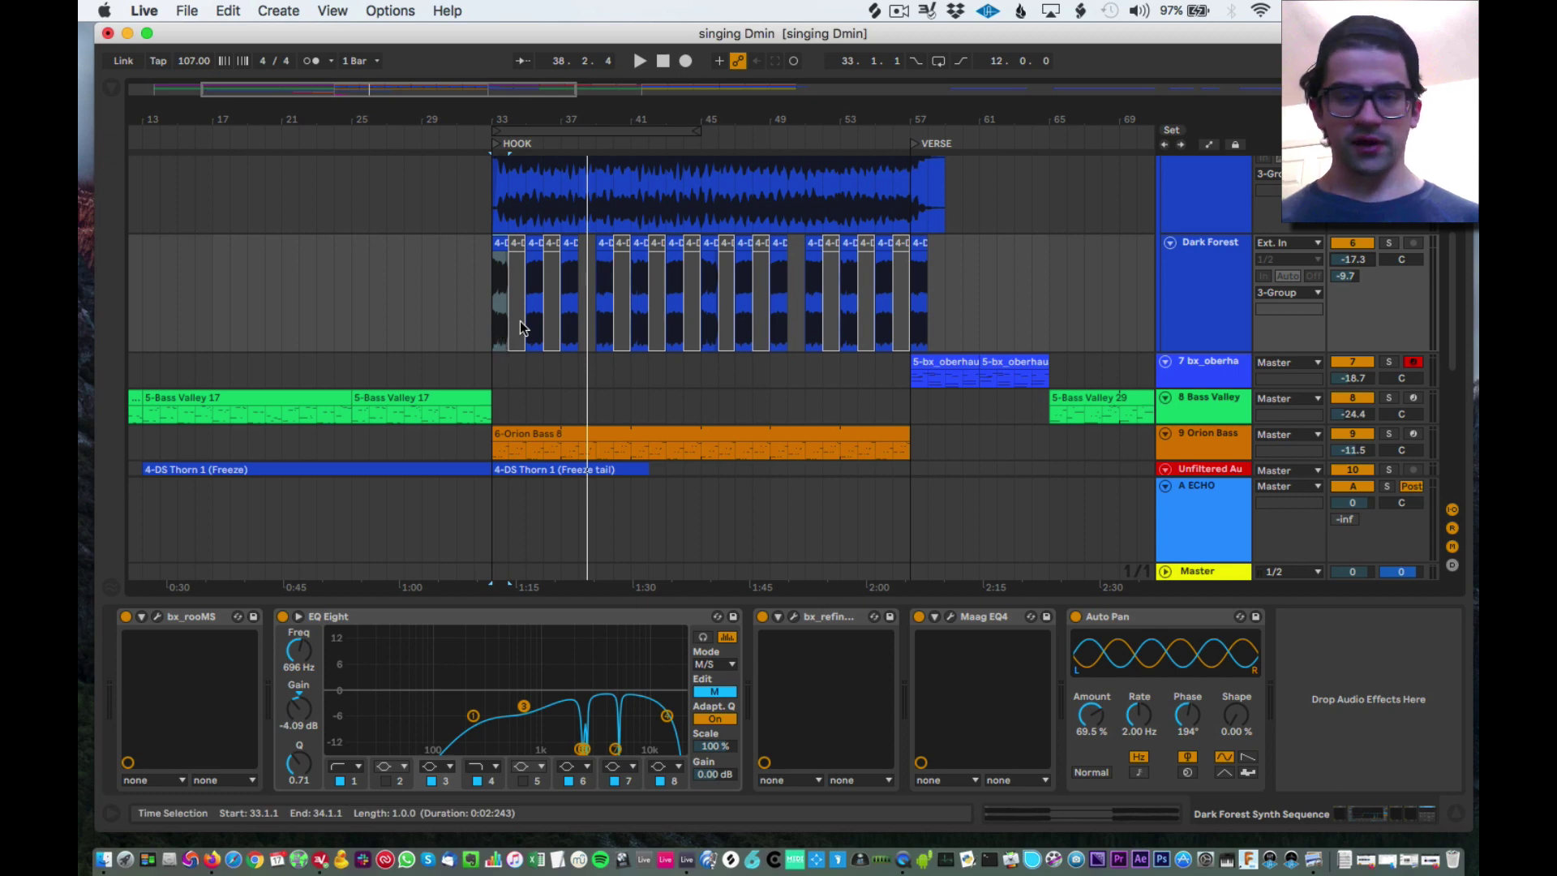
Select the Dark Forest Synth Sequence track and open its bx_refinement window, damping at -4.08 dB.
scroll(736, 386, "up", 5)
left_click(1216, 381)
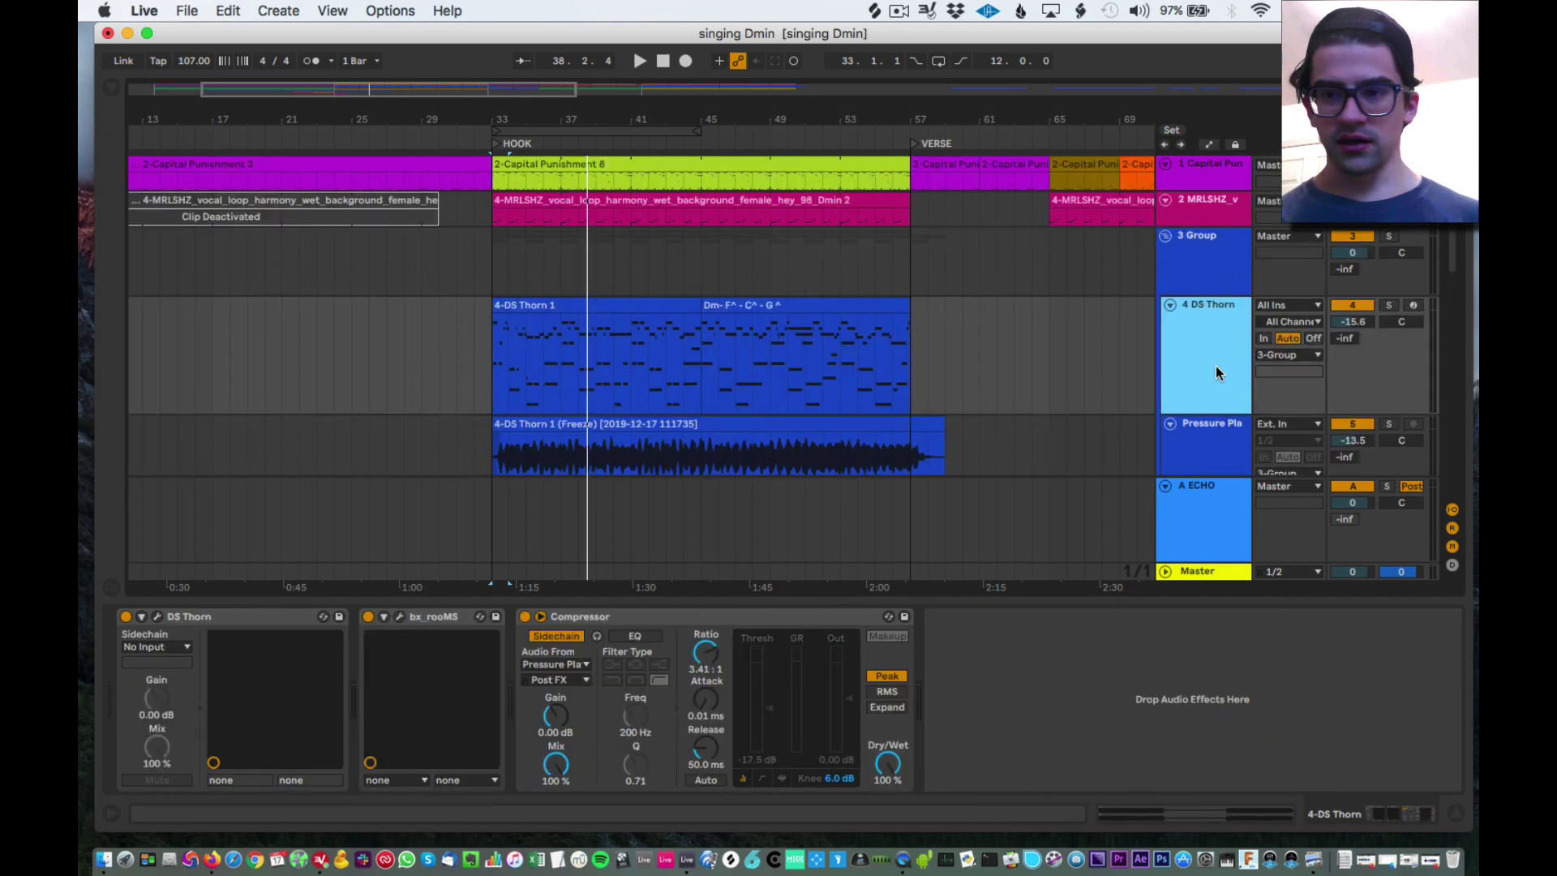
scroll(1215, 385, "down", 3)
left_click(1207, 316)
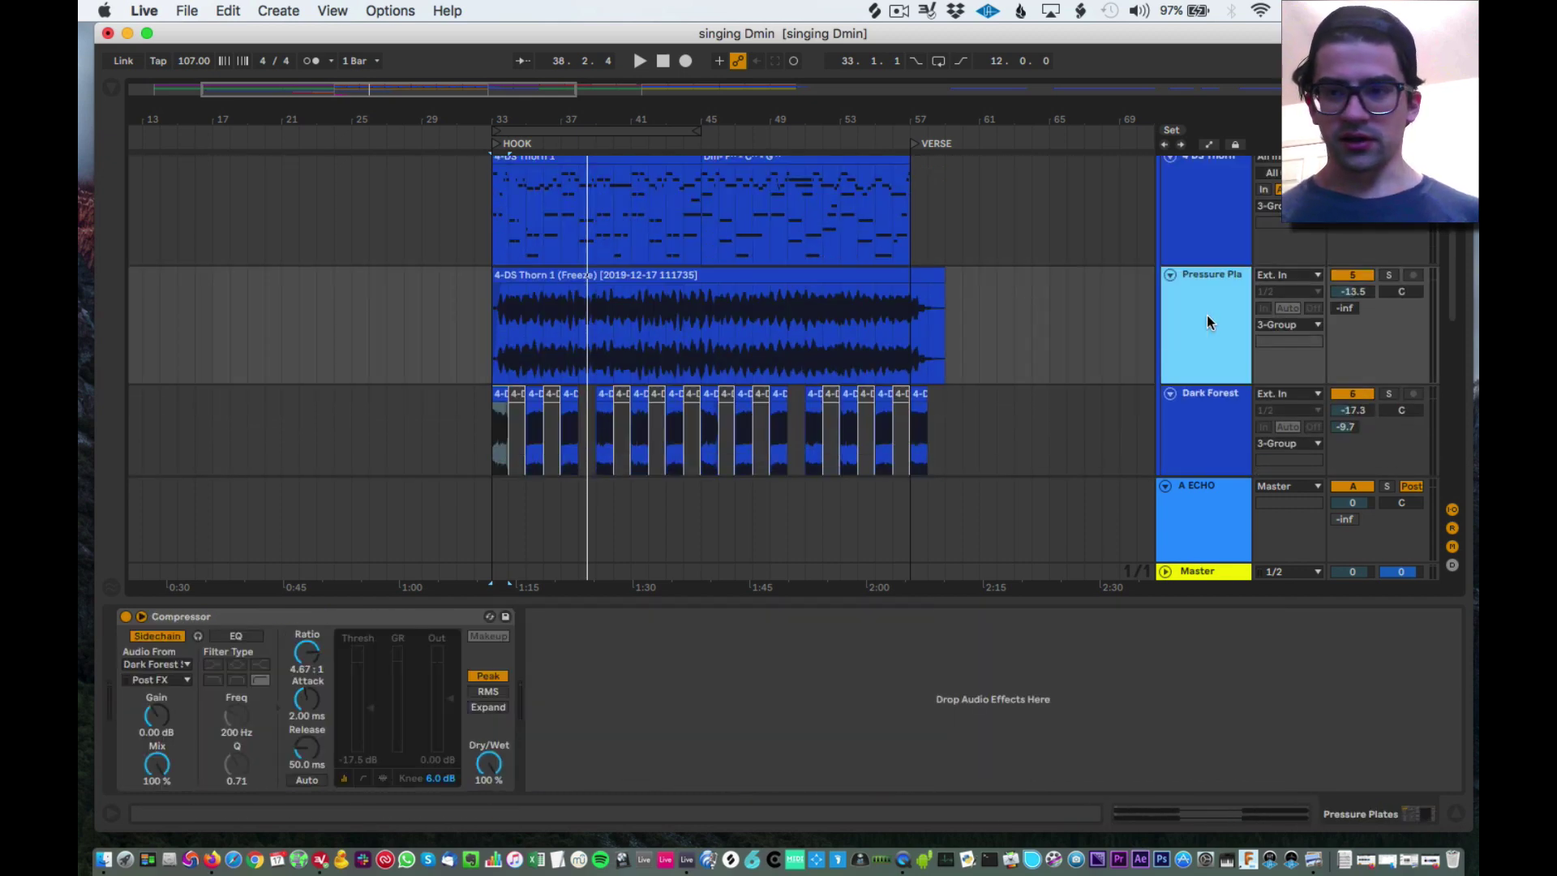
left_click(1210, 401)
left_click(792, 618)
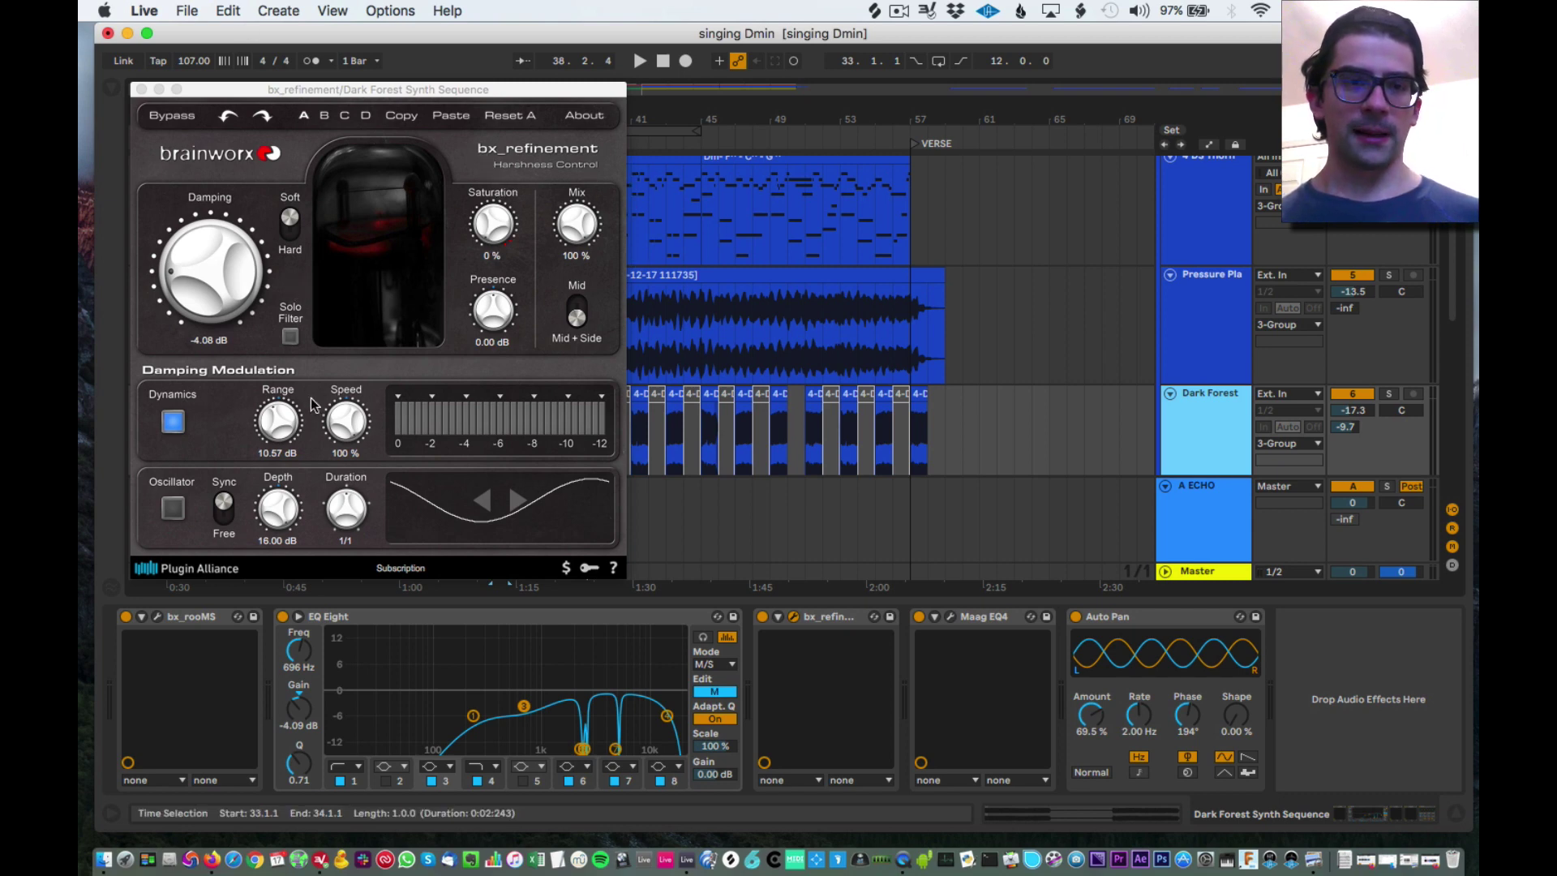
left_click(329, 89)
left_click_drag(329, 89, 967, 88)
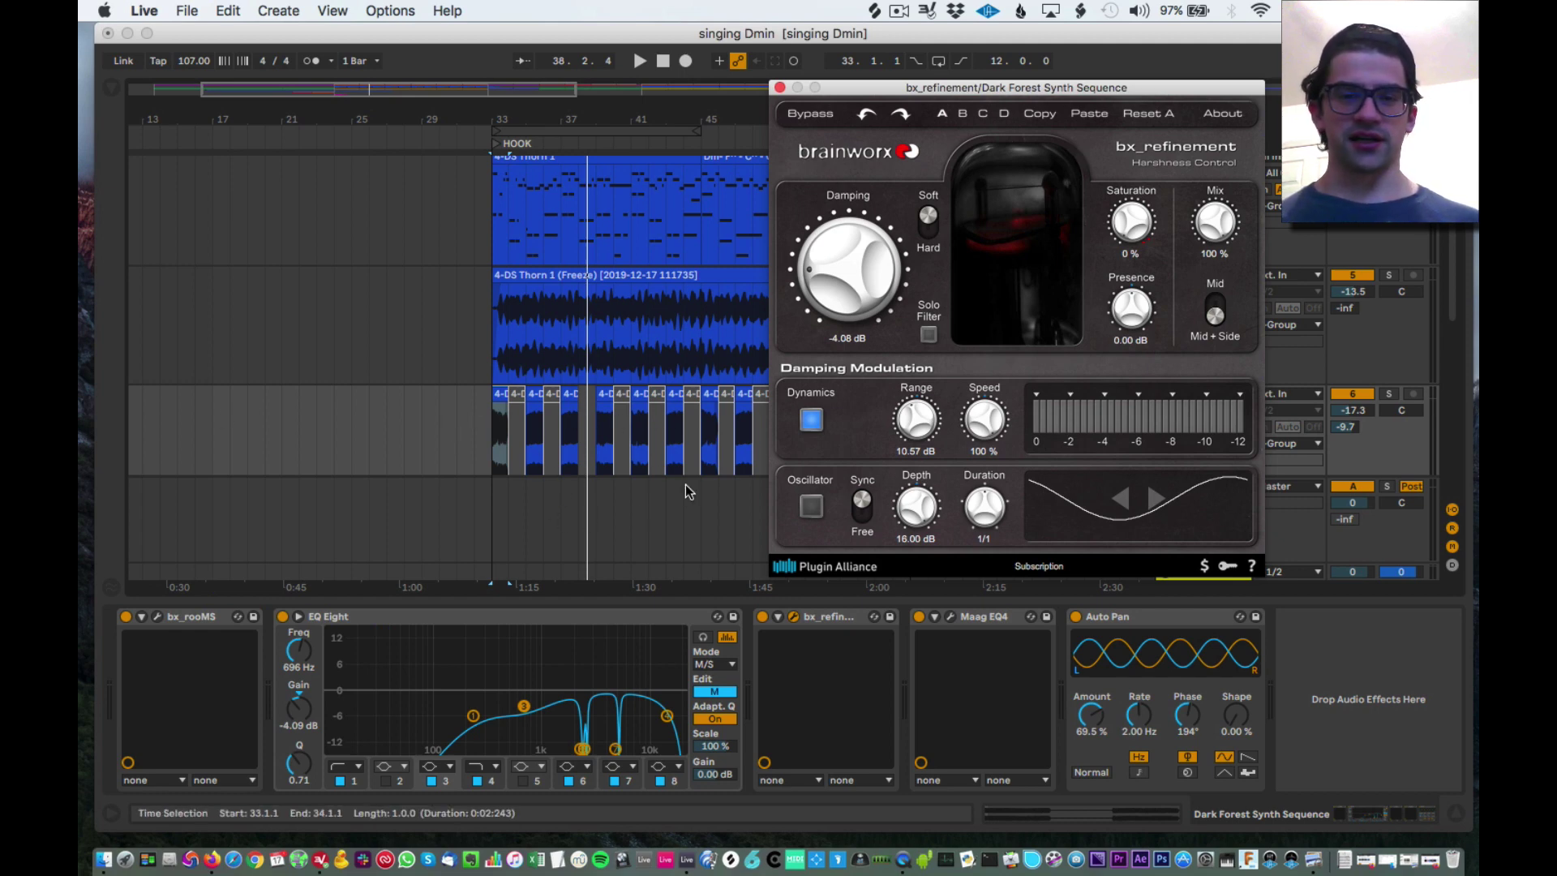
Bypass bx_refinement and Maag EQ4 on Dark Forest and close the bx_refinement window.
left_click_drag(1078, 87, 322, 124)
left_click(763, 618)
left_click(920, 617)
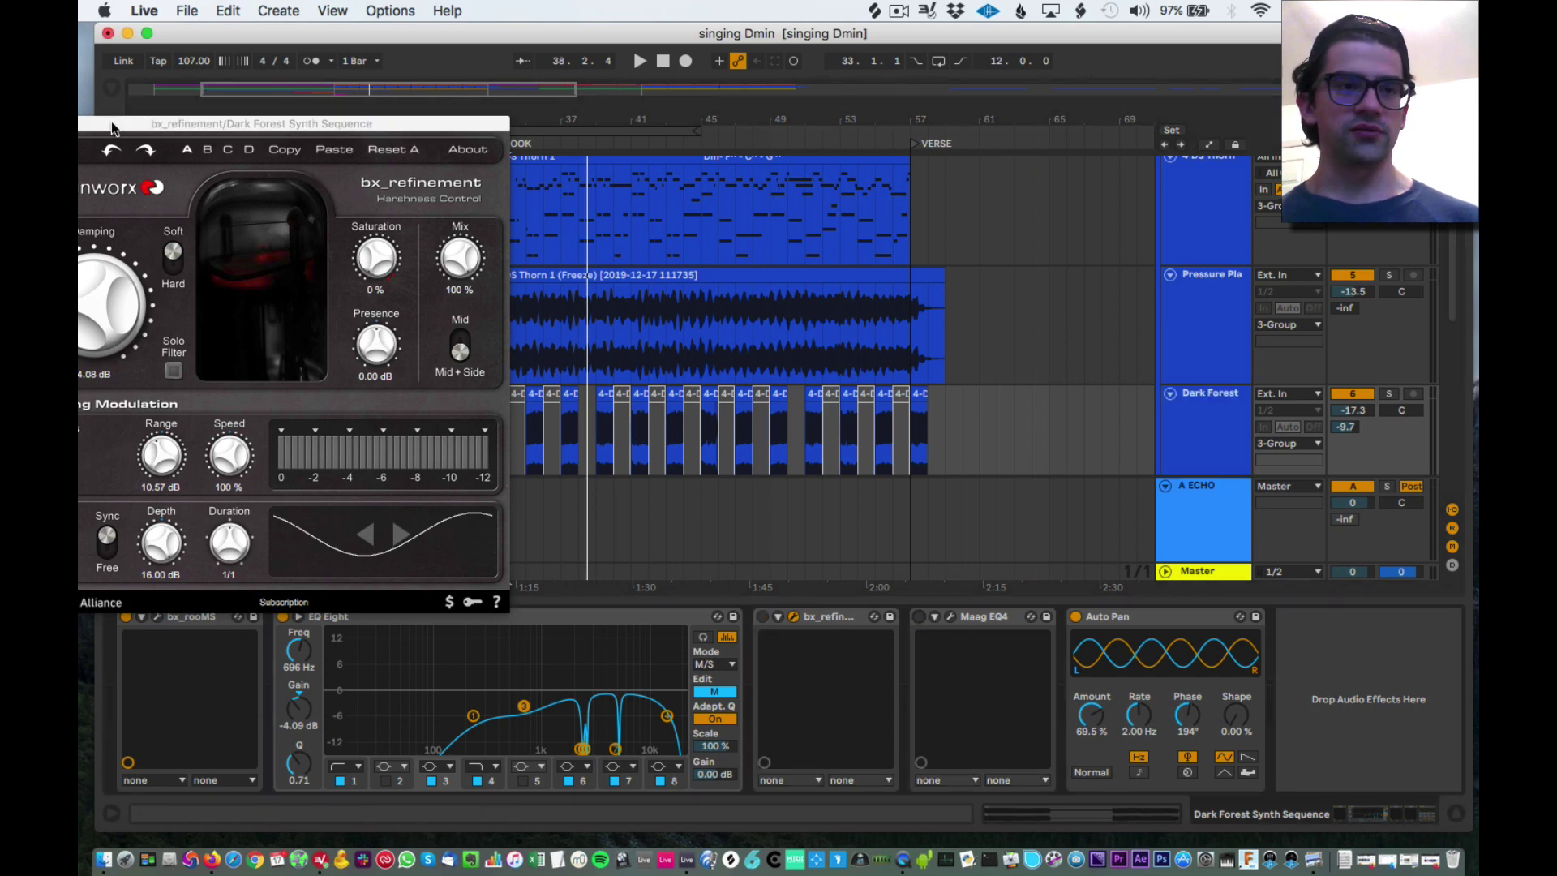
left_click_drag(113, 128, 551, 138)
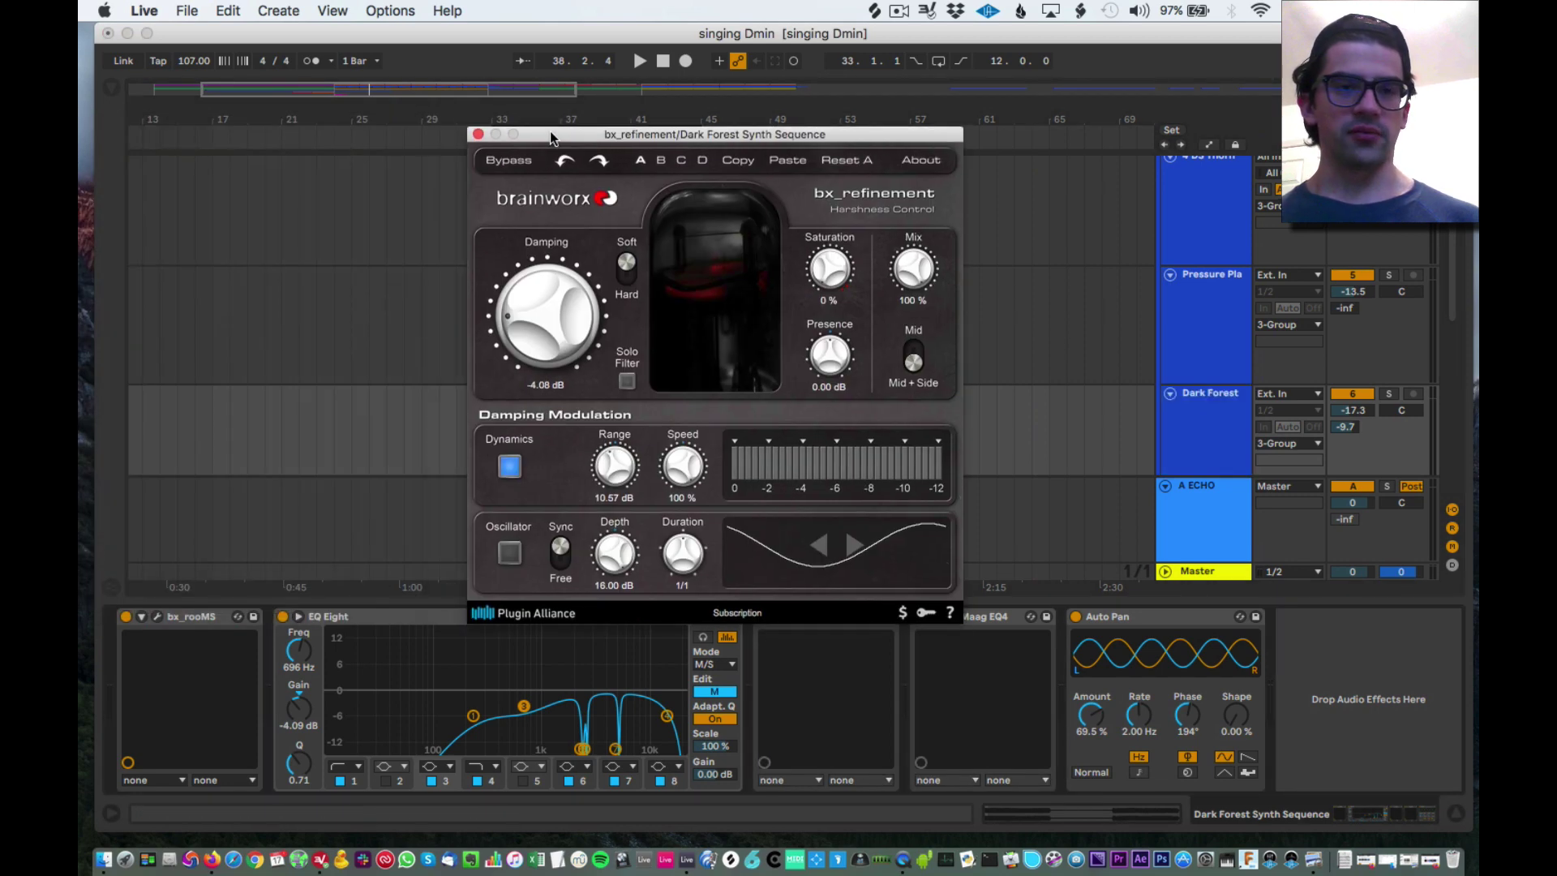
left_click(478, 134)
Solo the Dark Forest track and audition the hook from bar 33.
left_click(1389, 393)
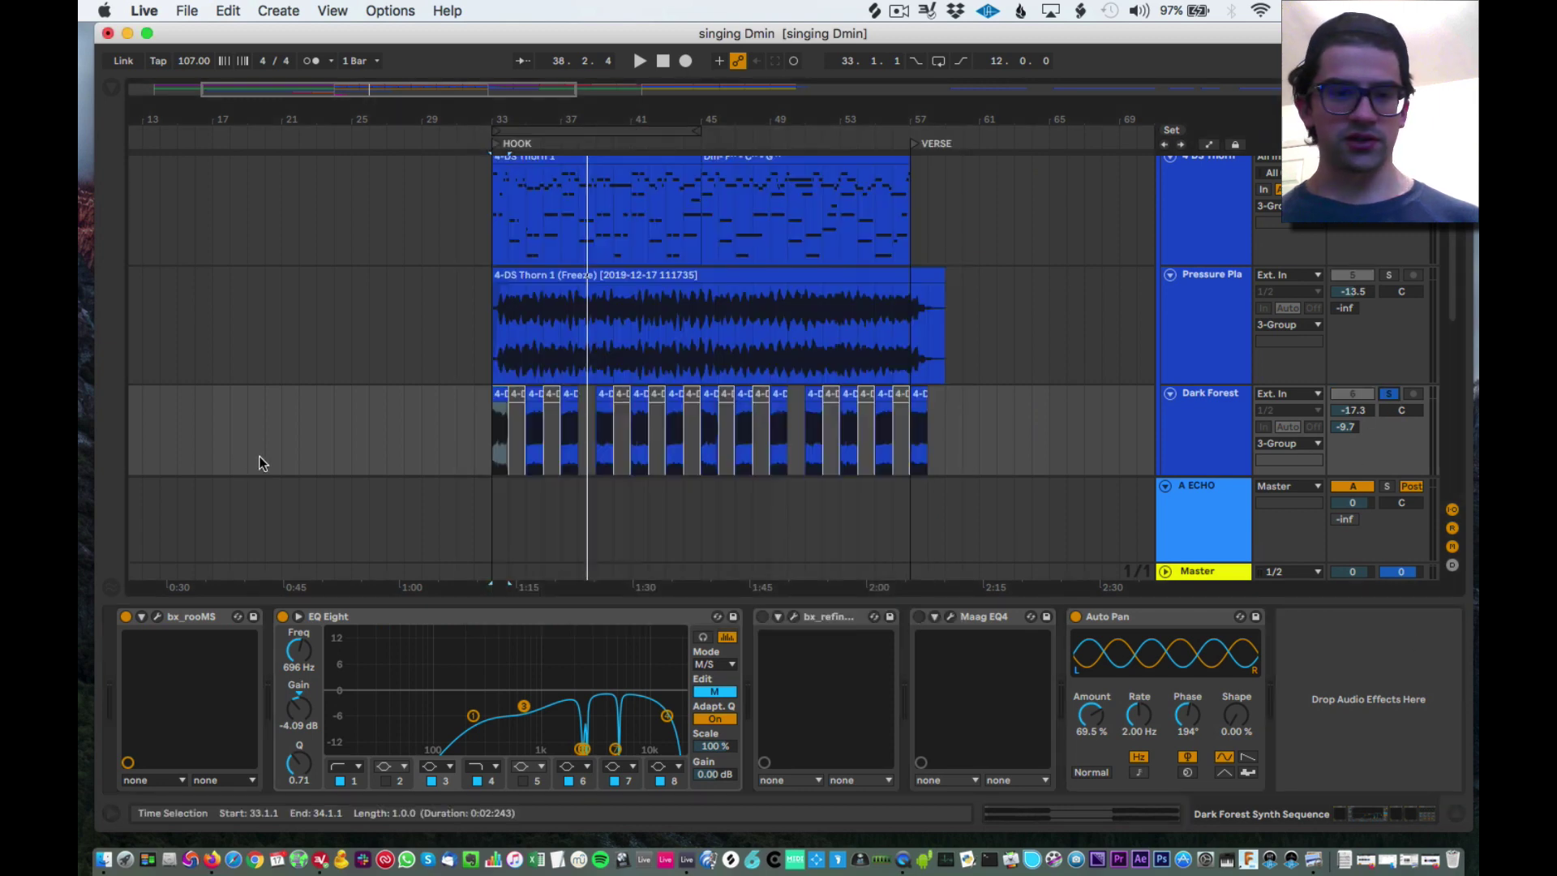
key("space")
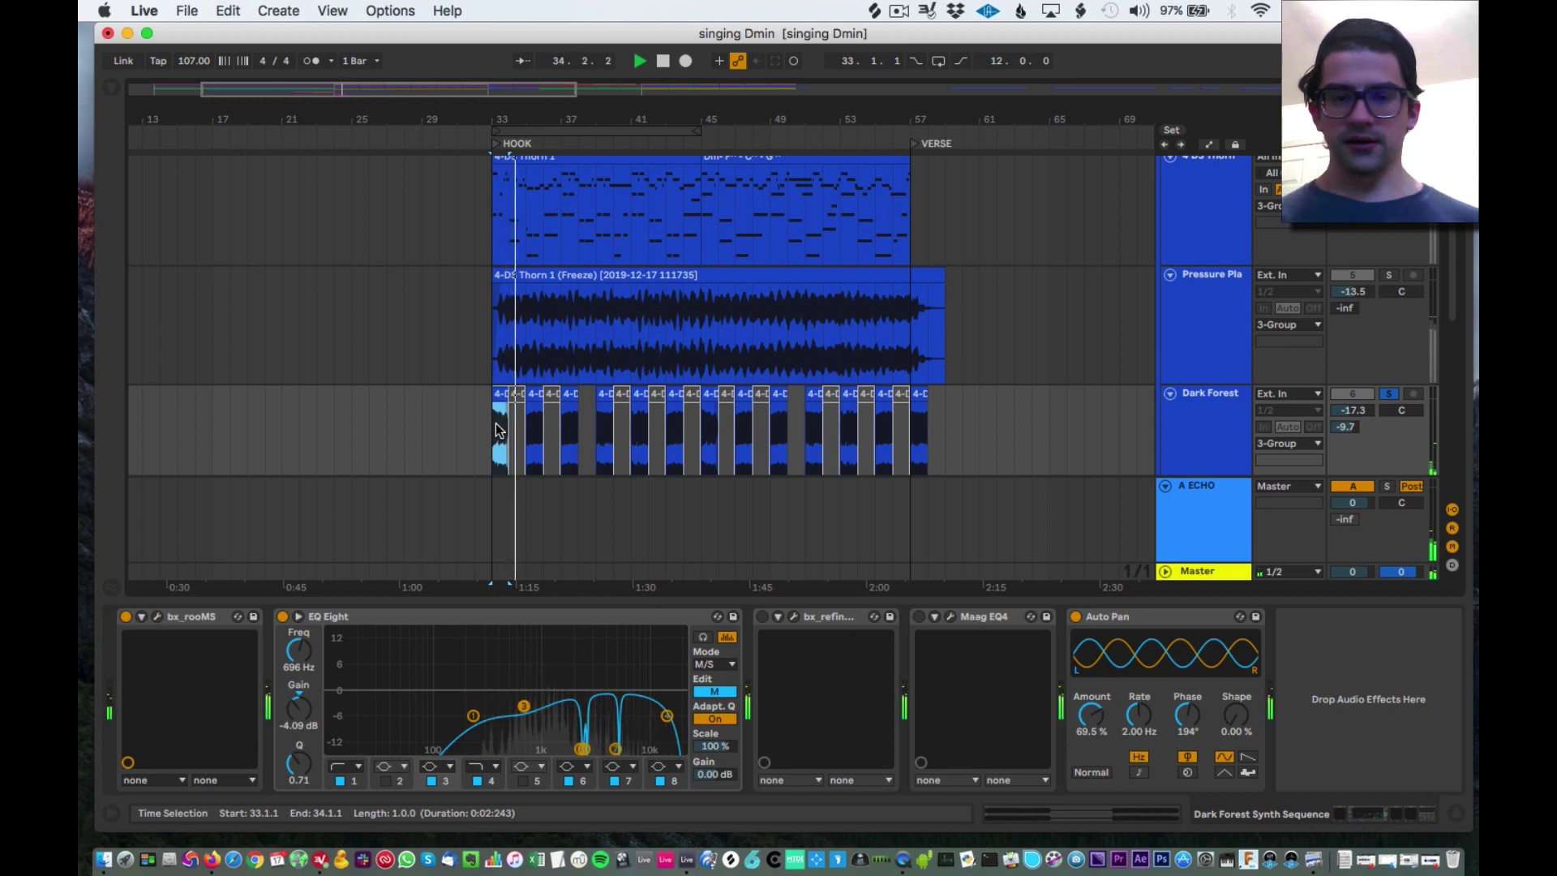
key("space")
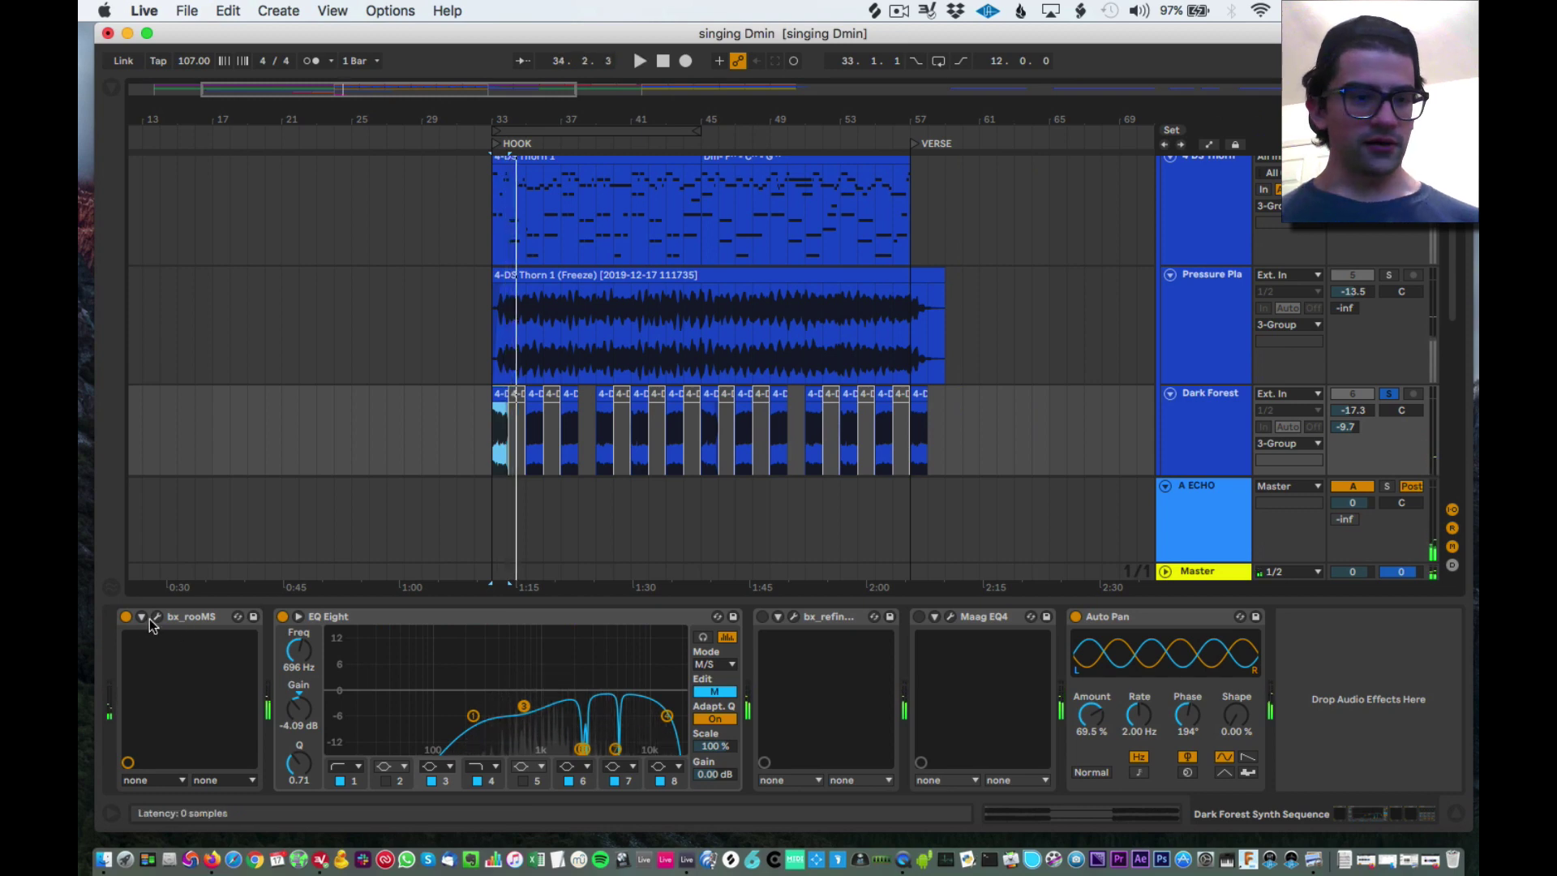
Bypass EQ Eight and Auto Pan while the hook replays from bar 33.
left_click(282, 616)
key("space")
left_click(1077, 617)
scroll(767, 446, "down", 3)
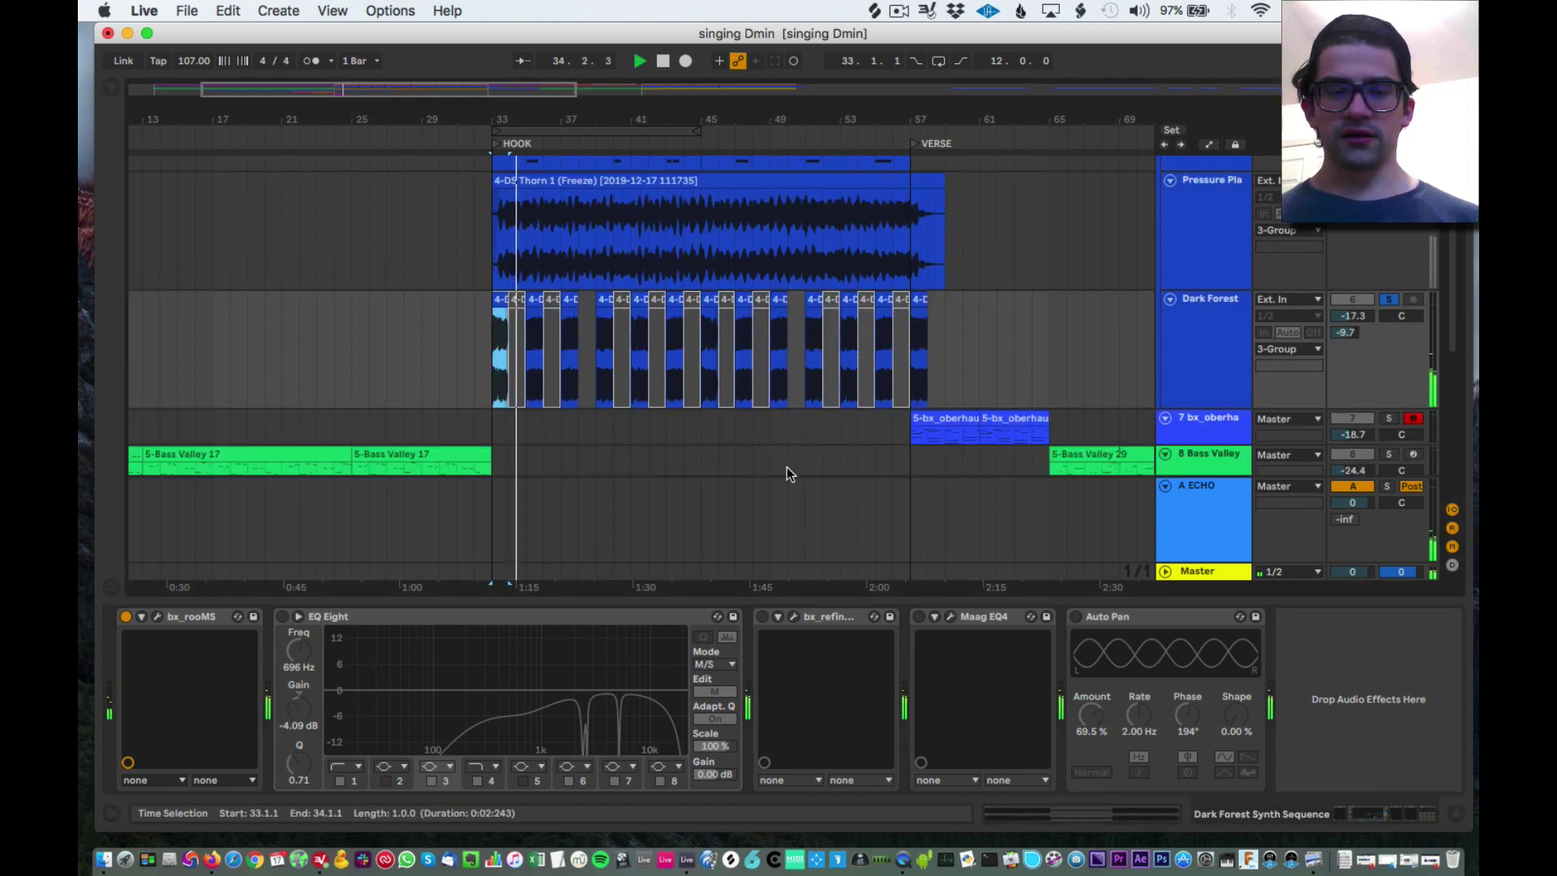
Audition the unprocessed Dark Forest synth by replaying the hook from bar 33 several times.
key("space")
key("space")
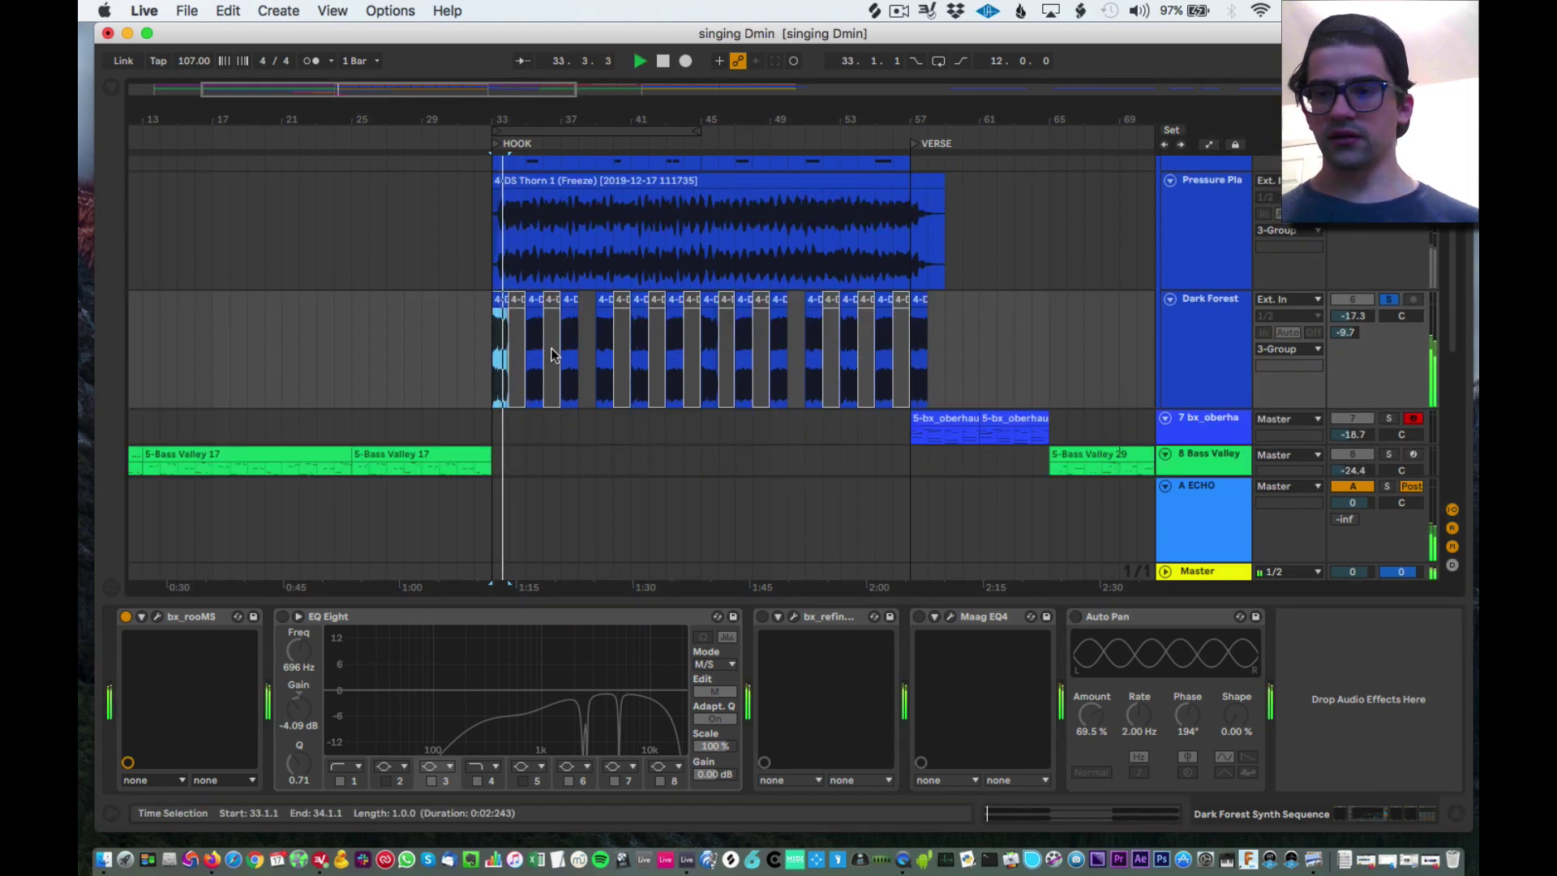
key("space")
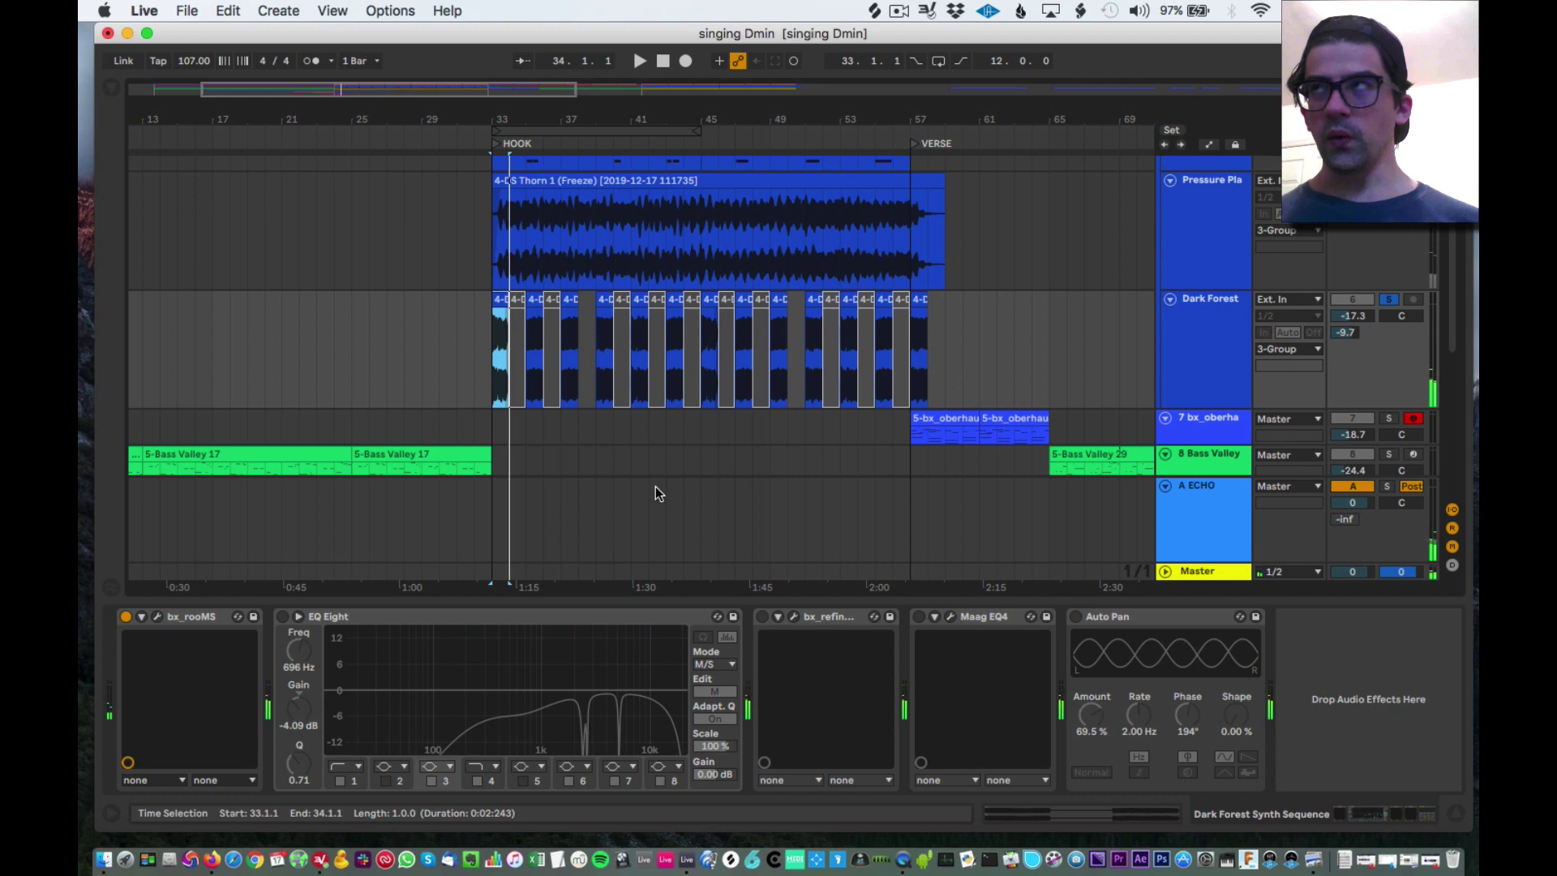
key("space")
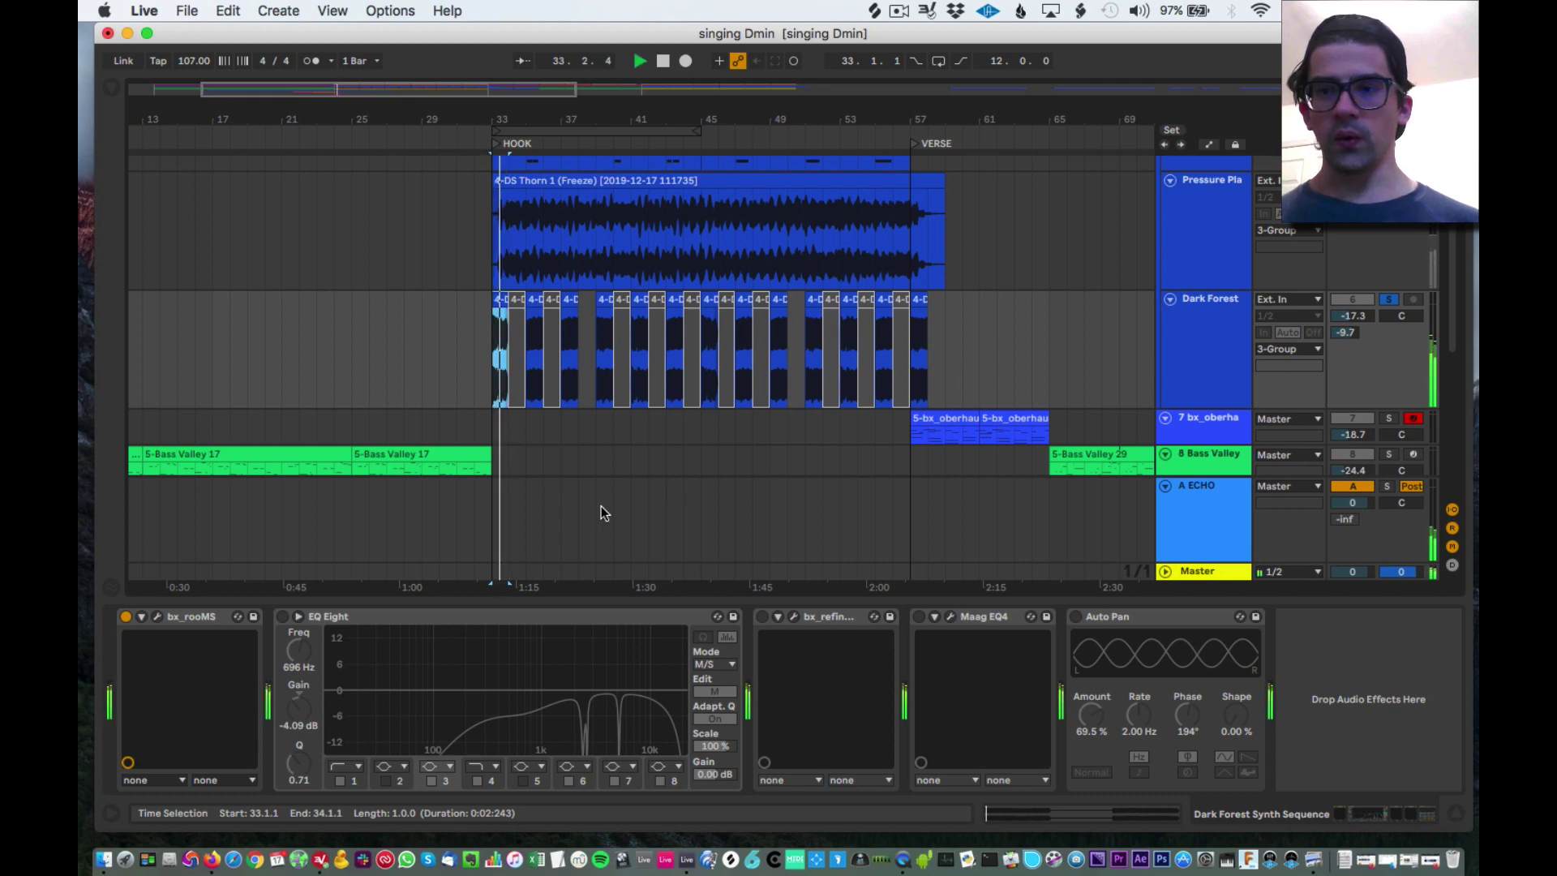
key("space")
key("space")
key("space")
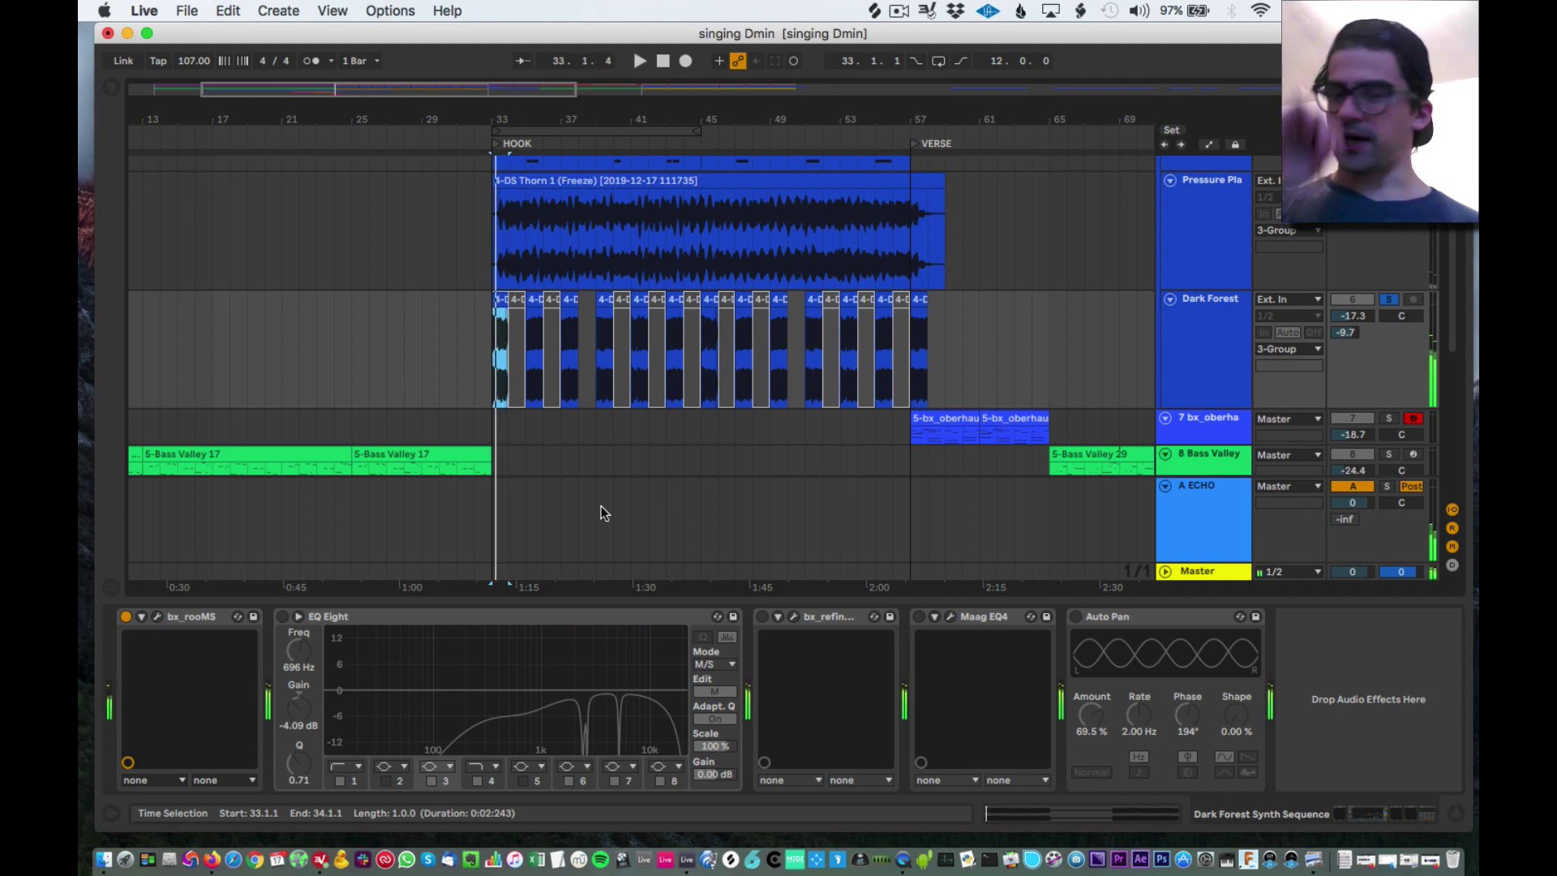
key("space")
key("space")
key("space")
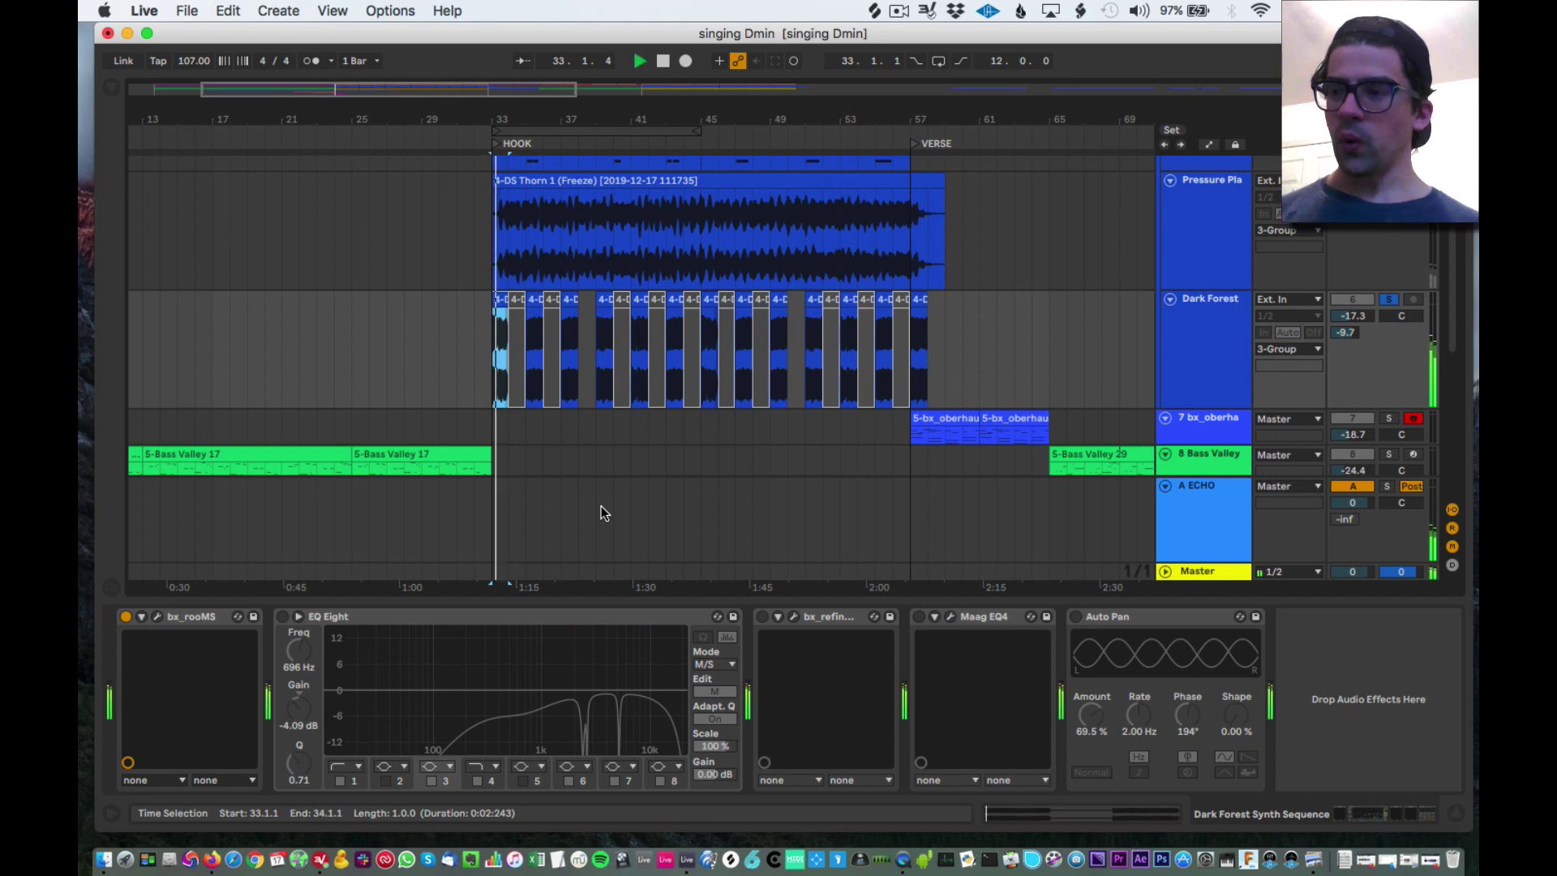
key("space")
key("space")
key("space")
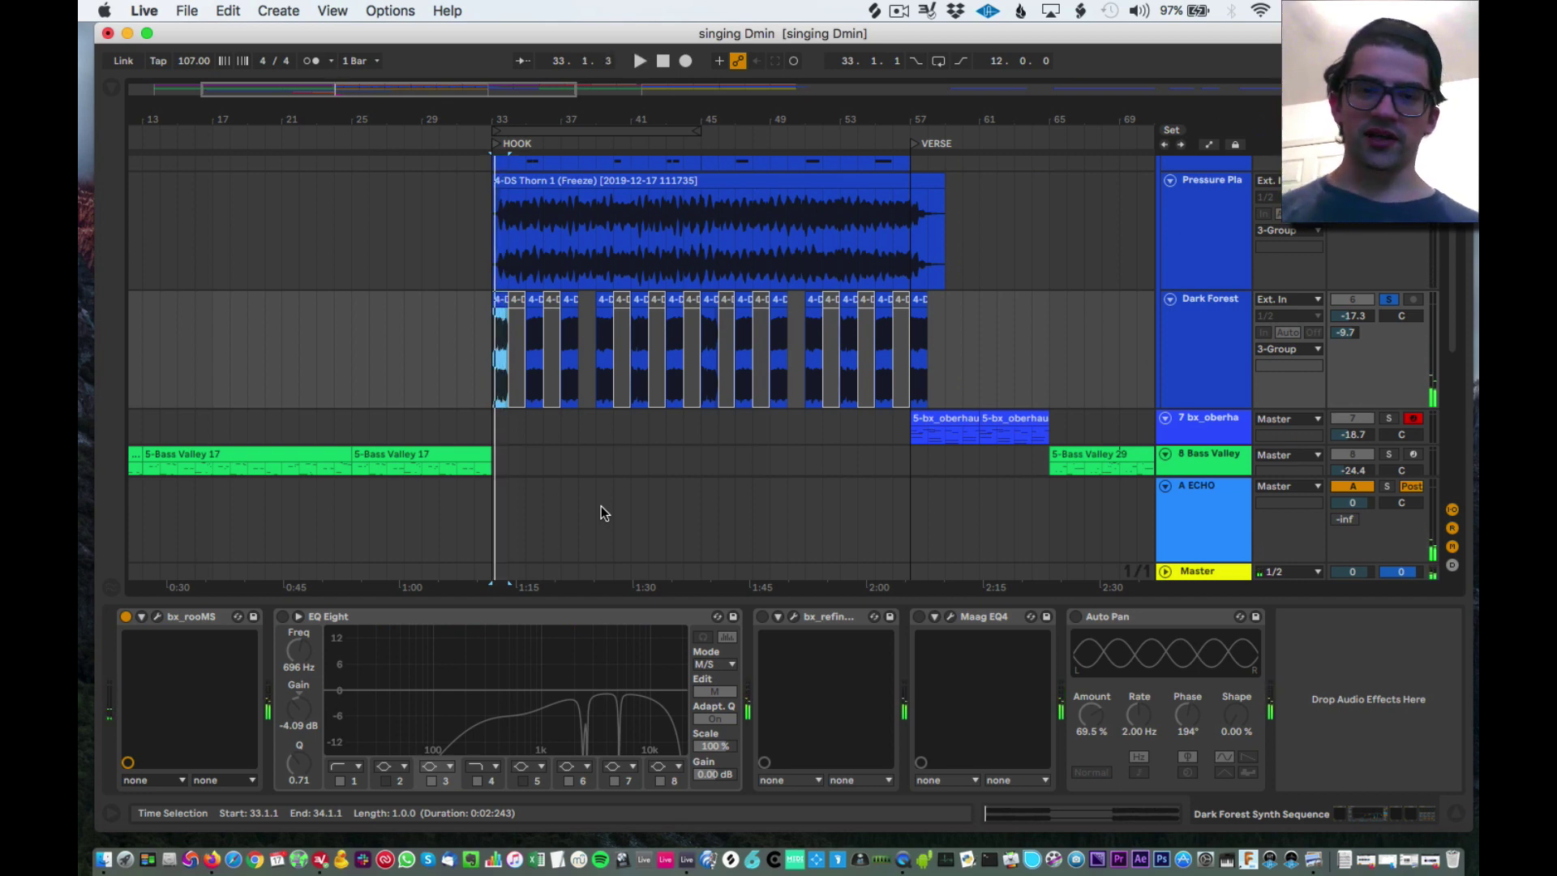
key("space")
key("space")
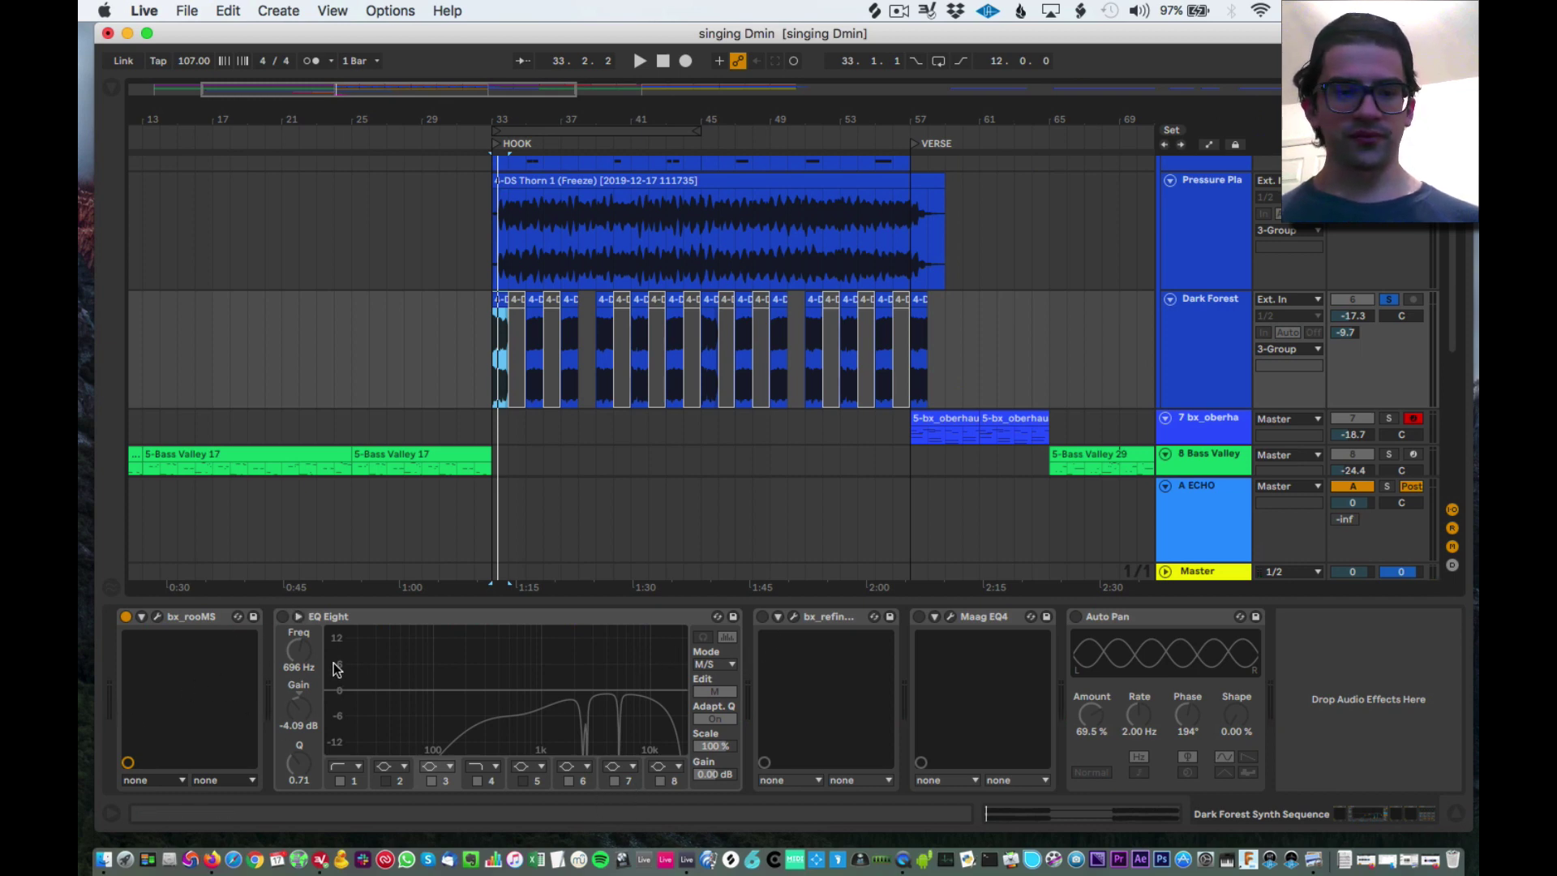
Re-enable EQ Eight, audition the hook, then switch bx_refinement back on.
left_click(284, 617)
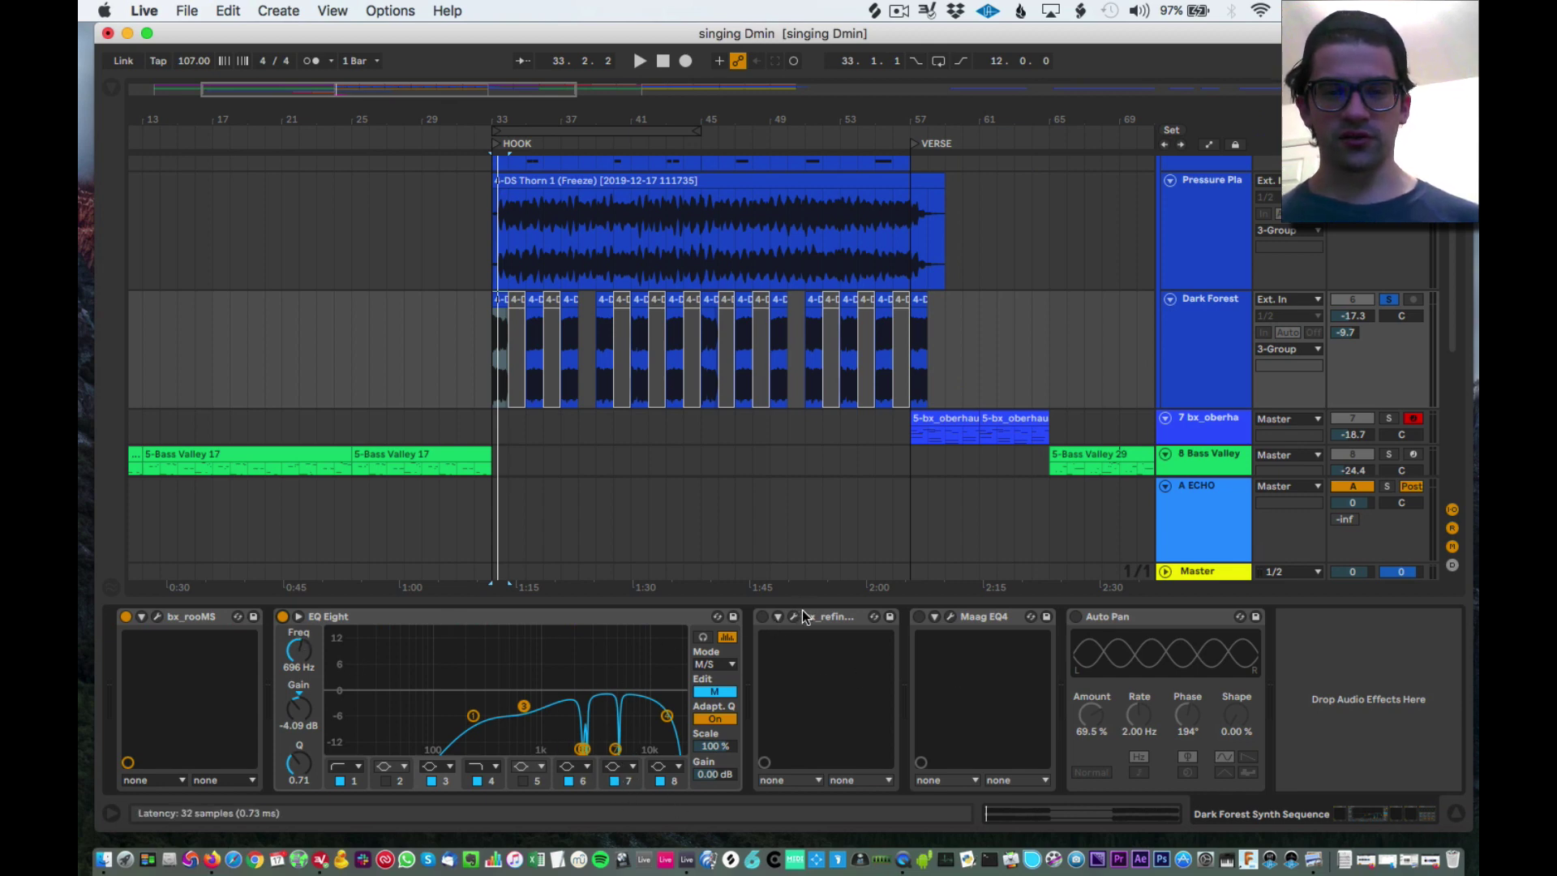
key("space")
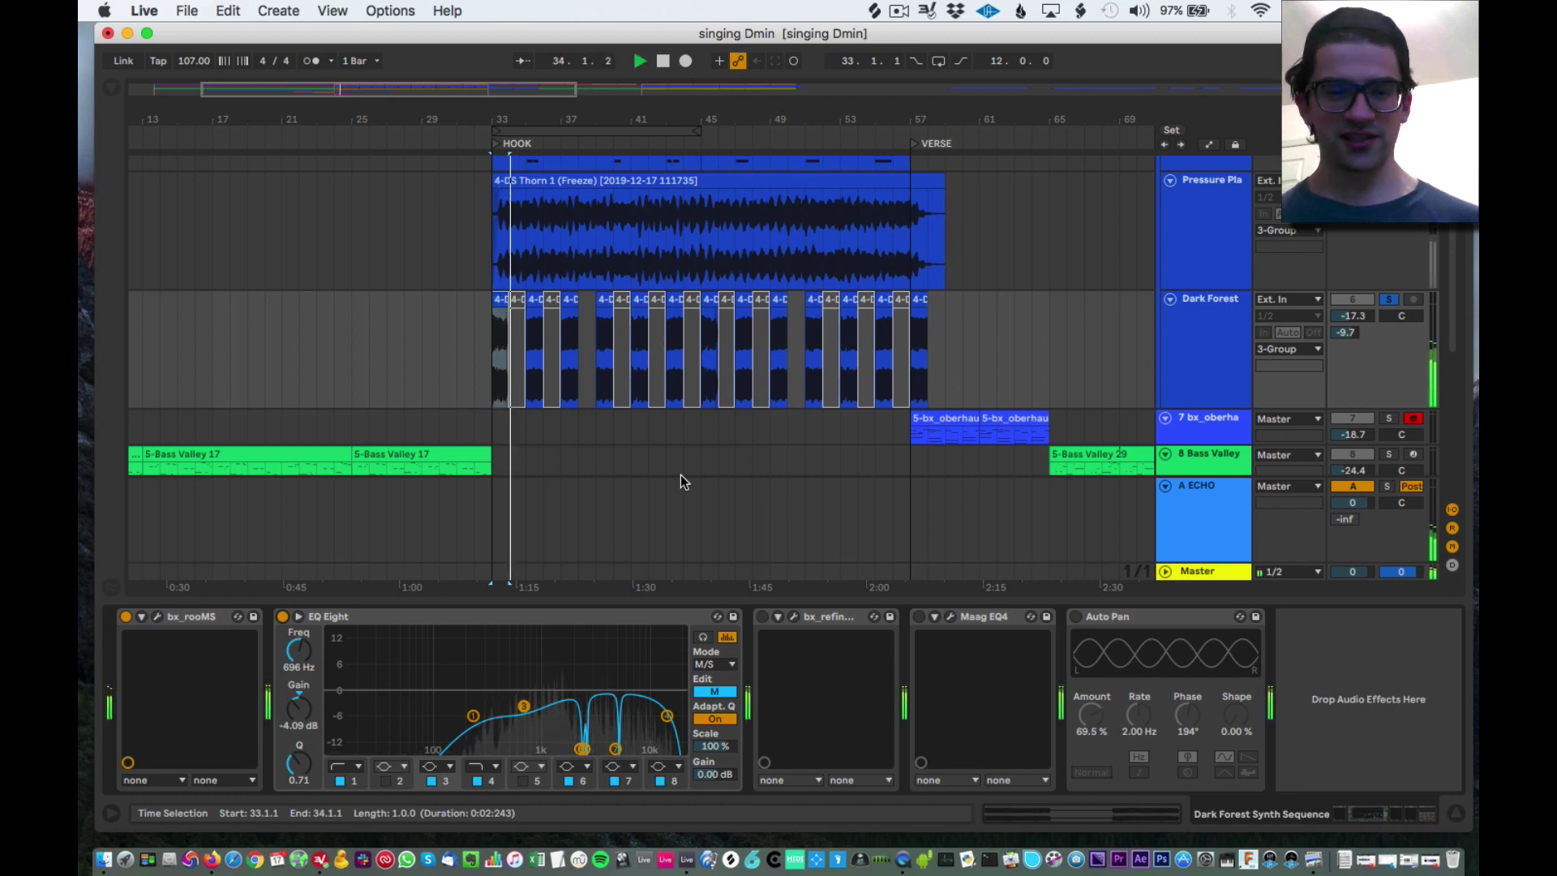
key("space")
left_click(762, 617)
left_click(792, 617)
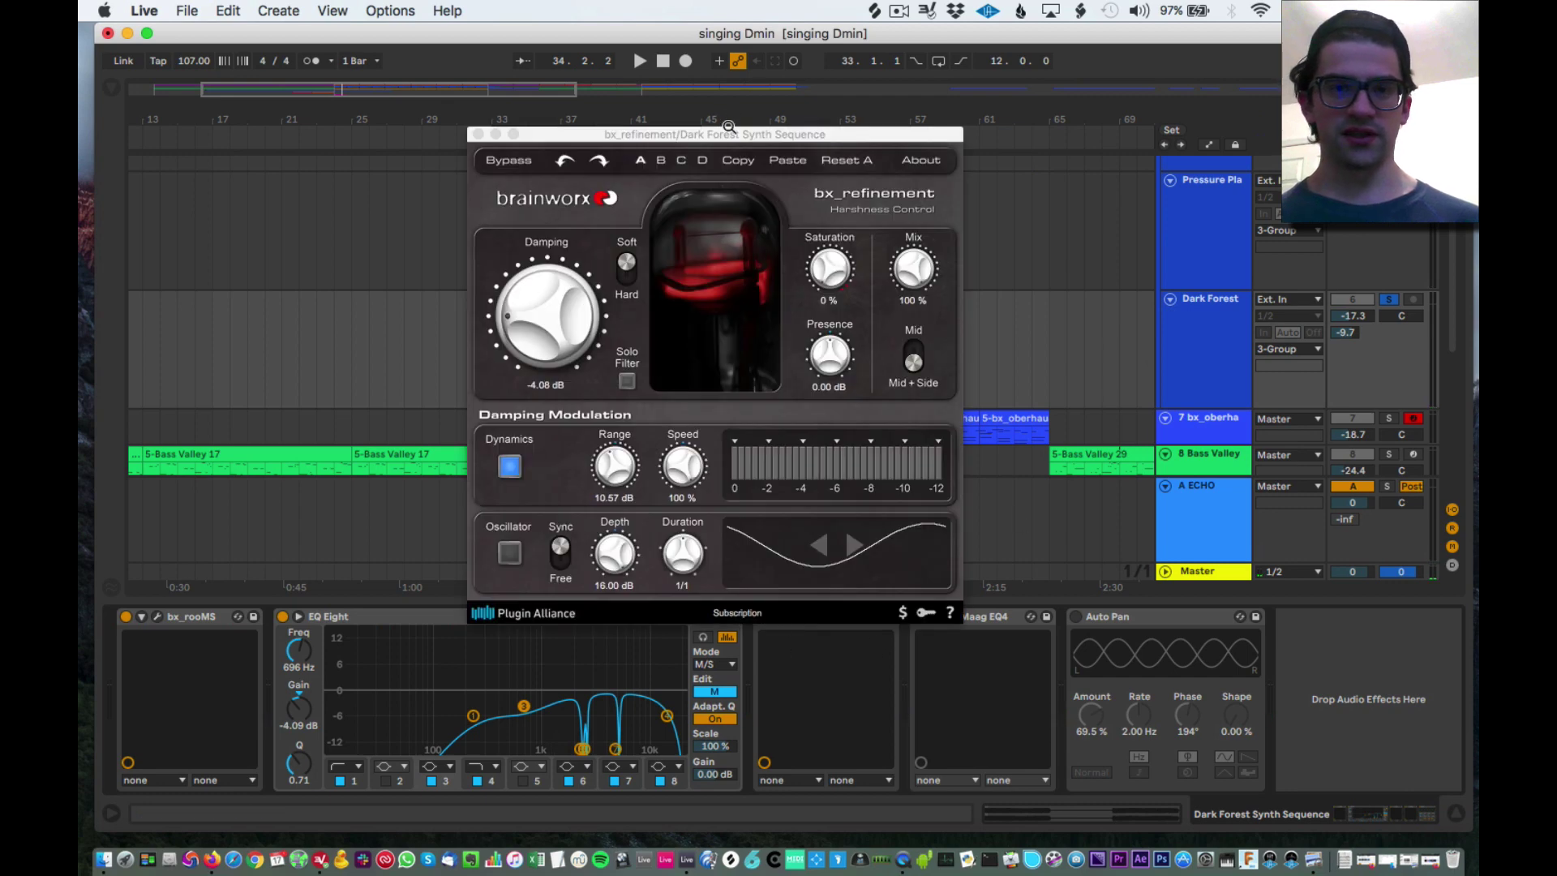
left_click_drag(726, 132, 485, 134)
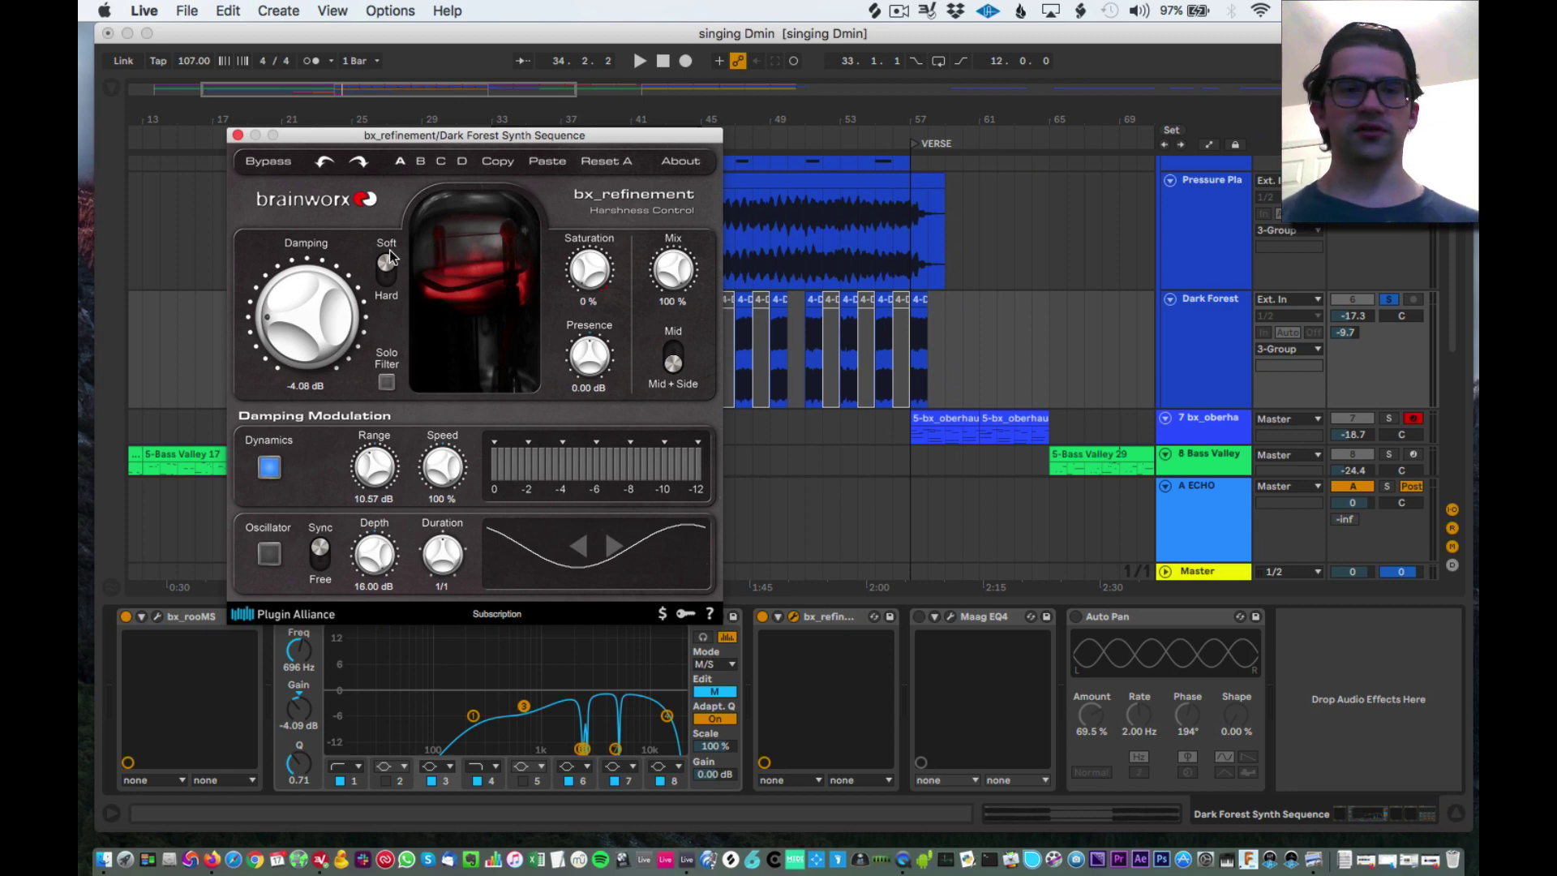
Turn off Dynamics modulation, reset Damping, and adjust it to -5.88 dB during playback.
left_click(268, 469)
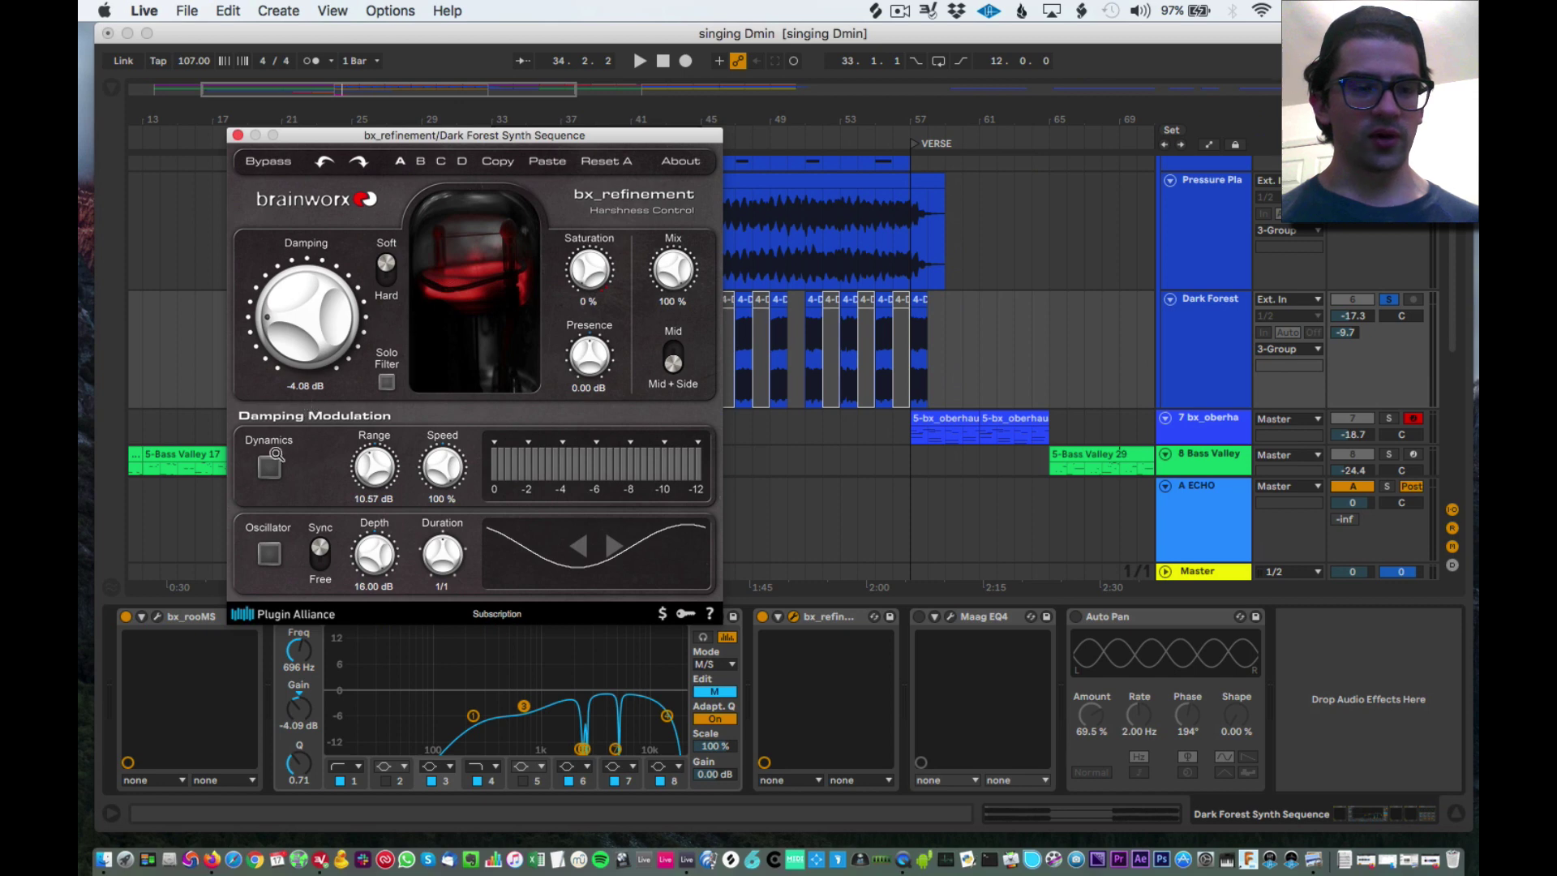
double_click(298, 321)
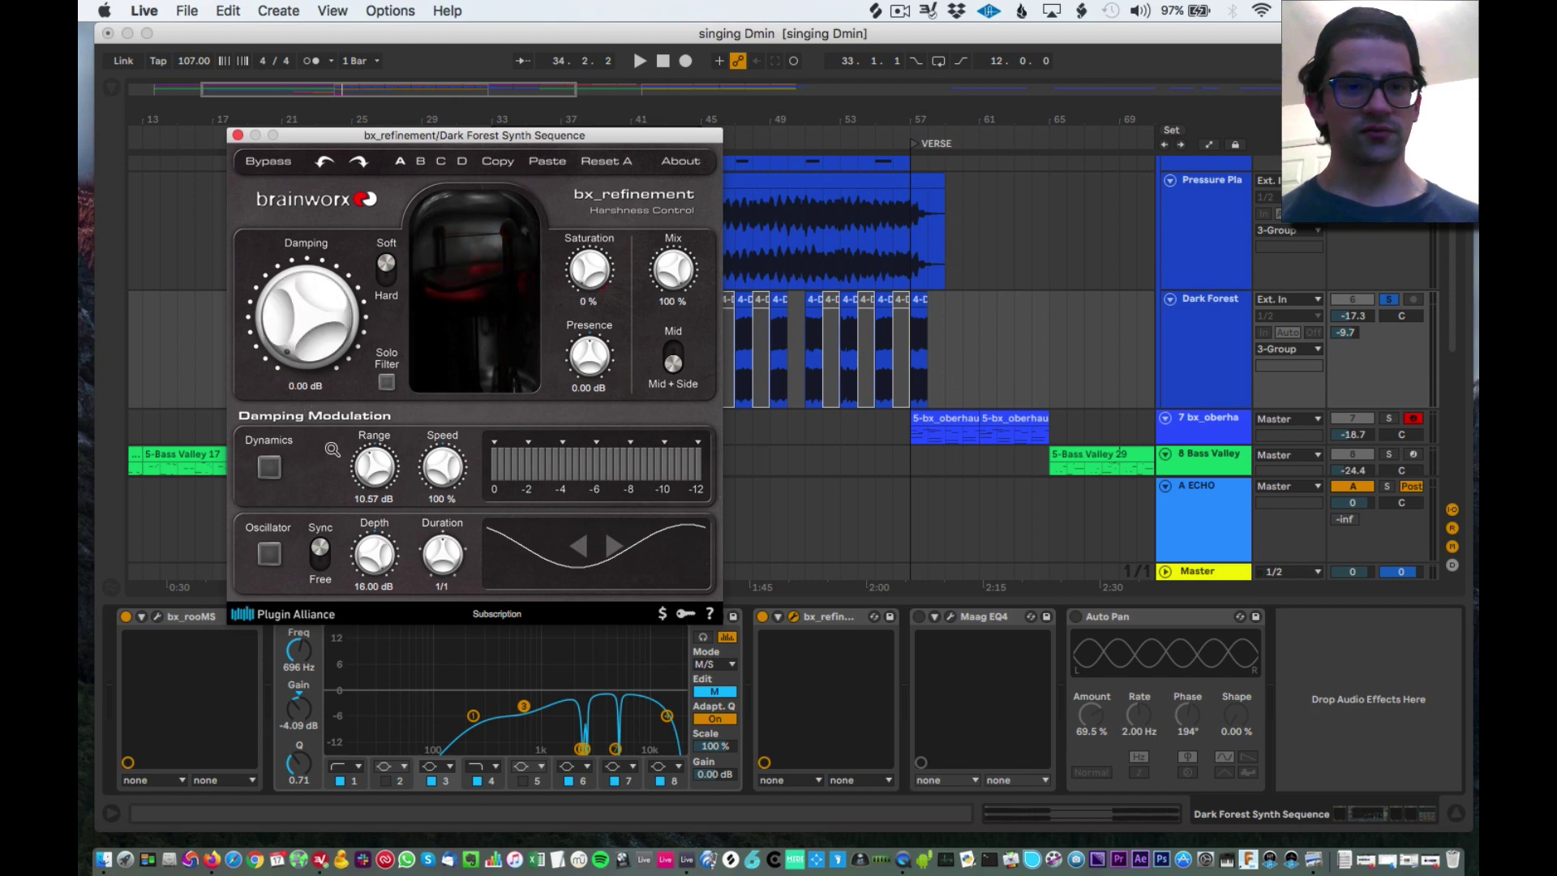
key("space")
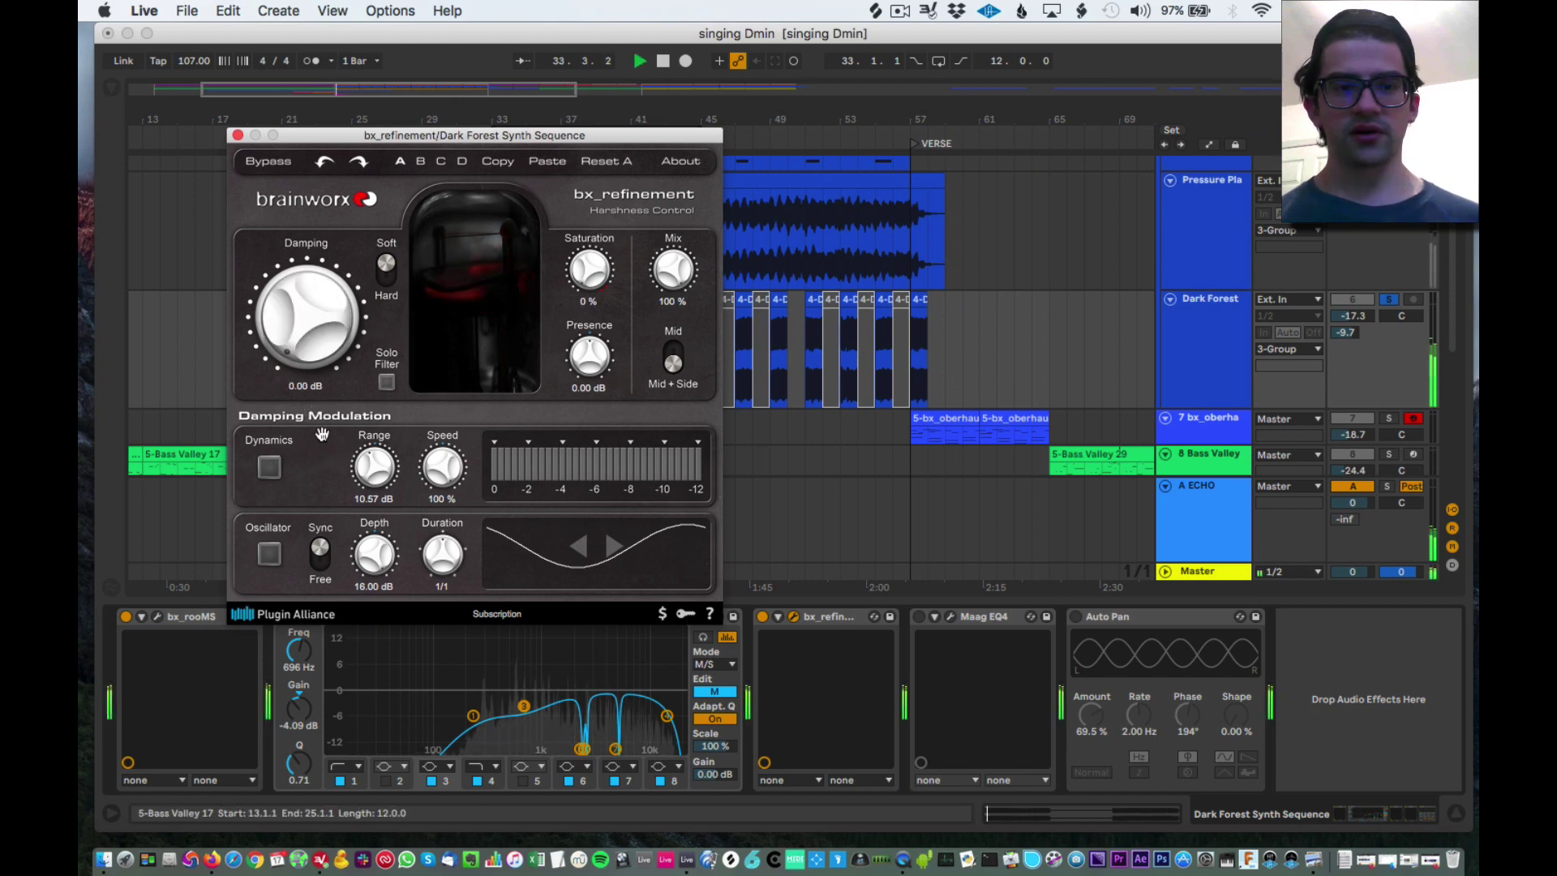
left_click_drag(290, 341, 302, 220)
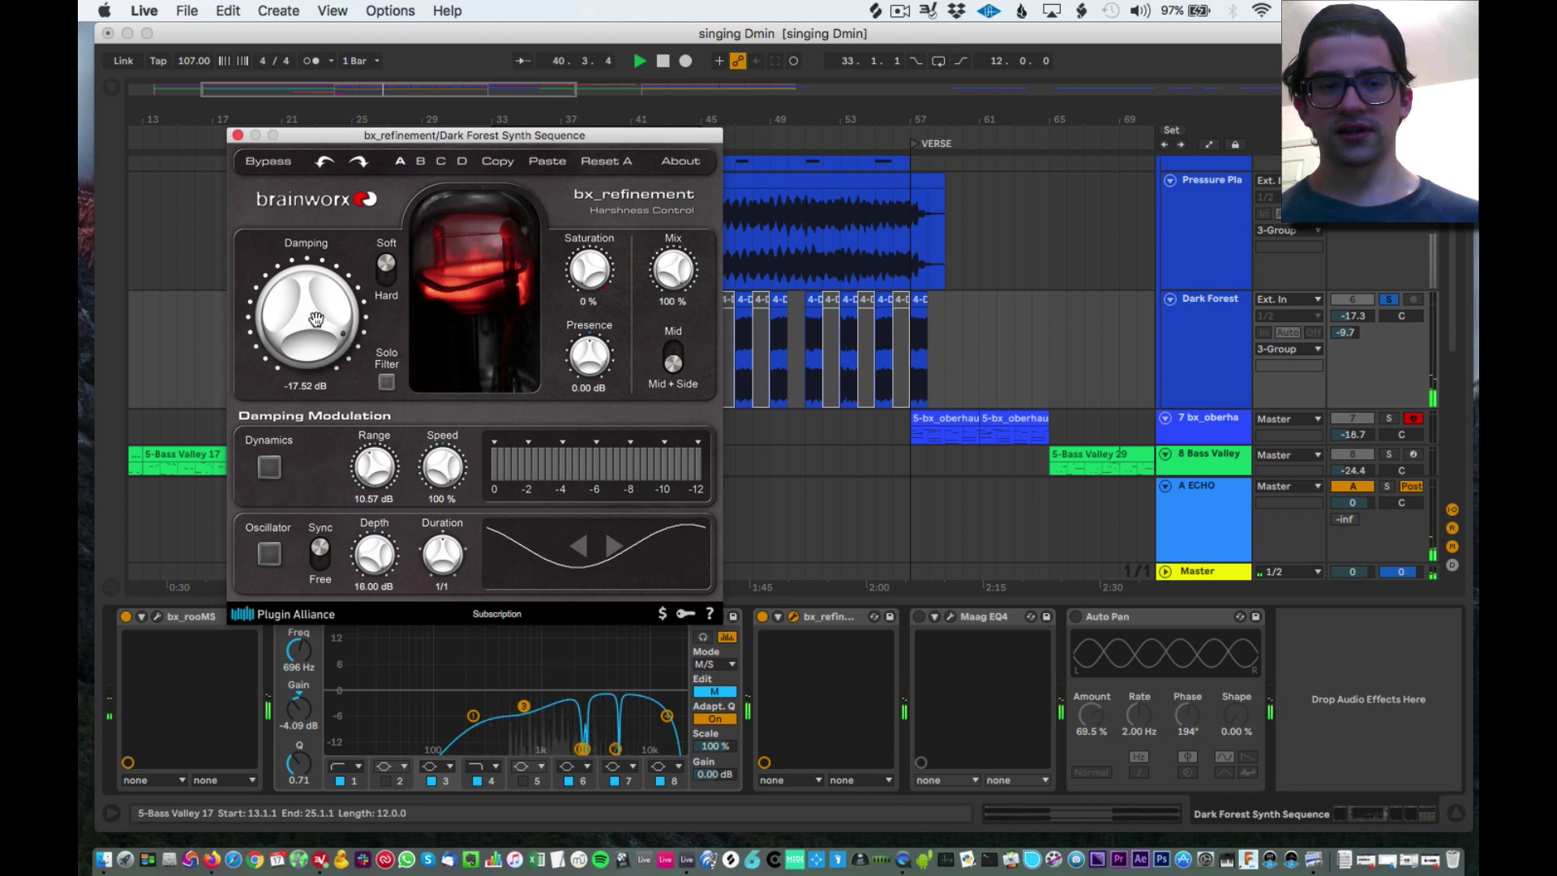
left_click_drag(316, 319, 361, 460)
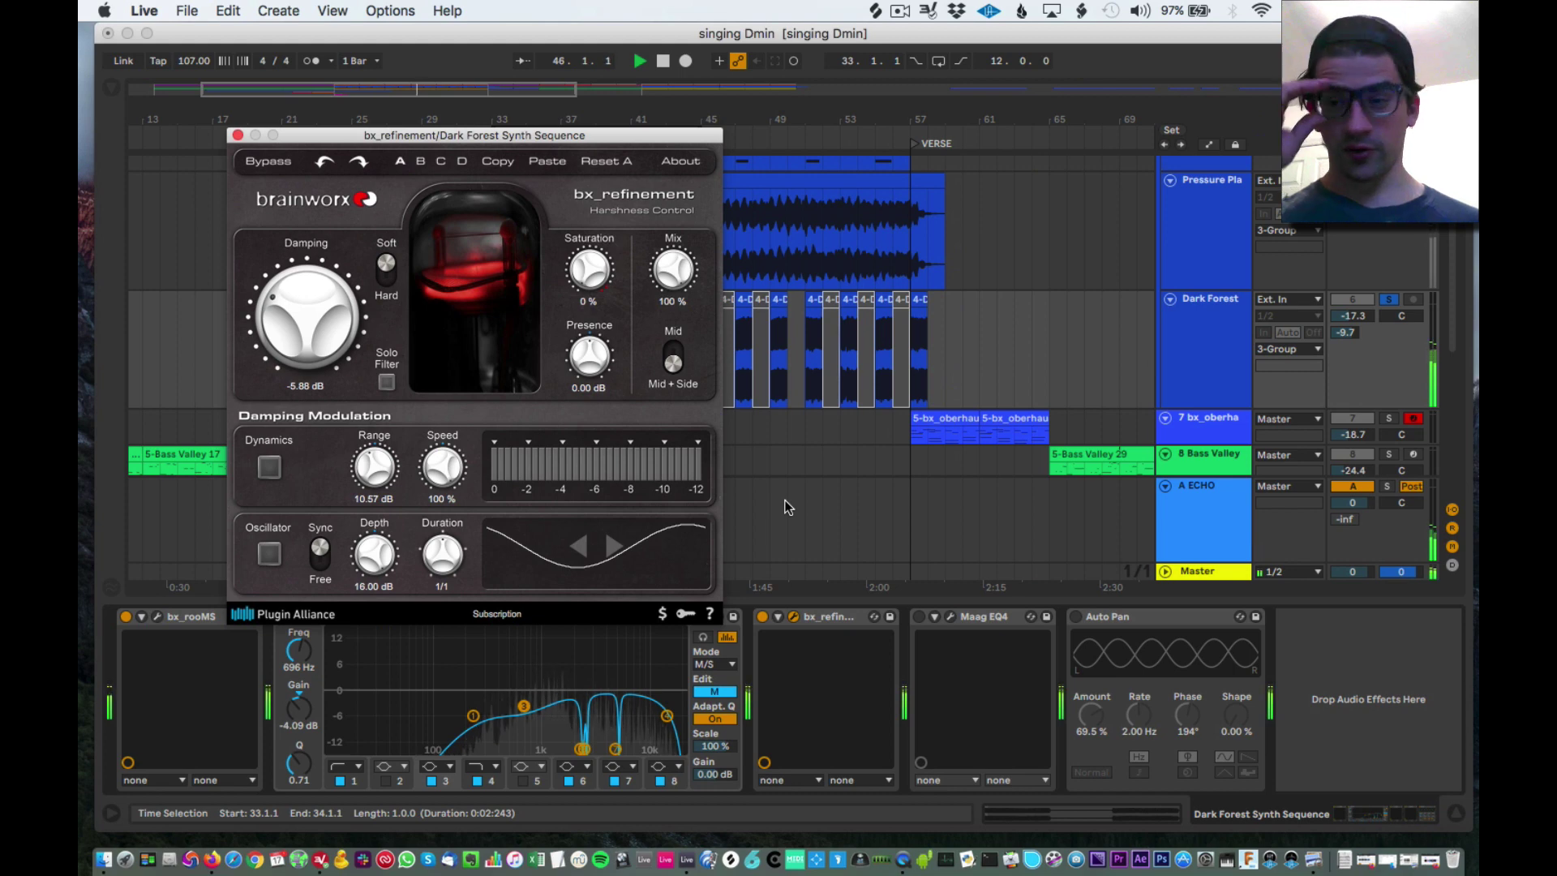
key("space")
Enable Solo Filter to audition only the band being damped, then stop playback.
left_click(387, 382)
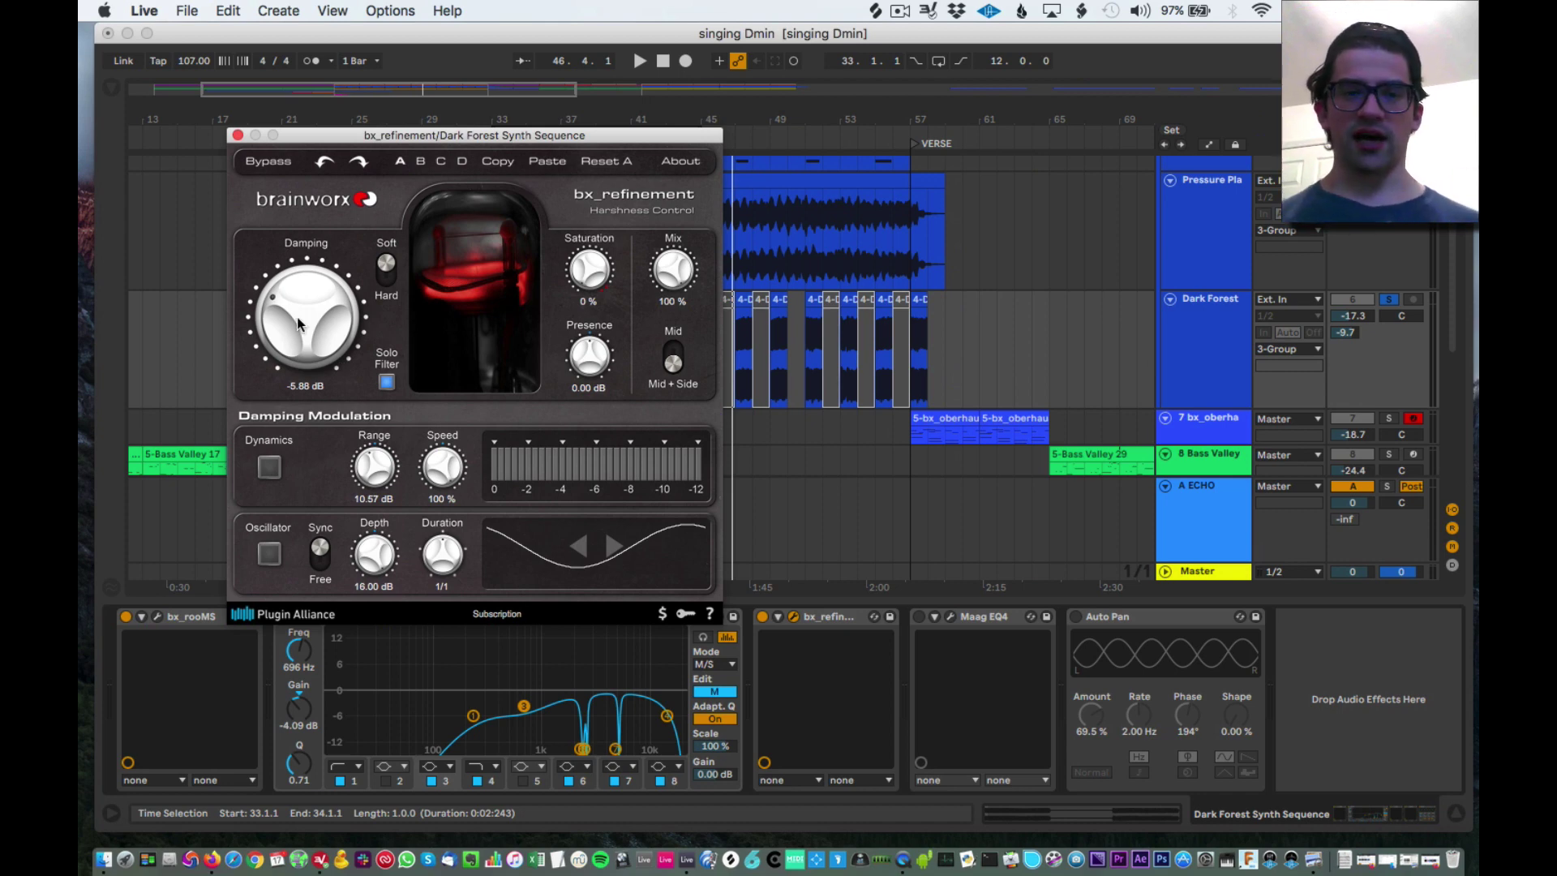
key("space")
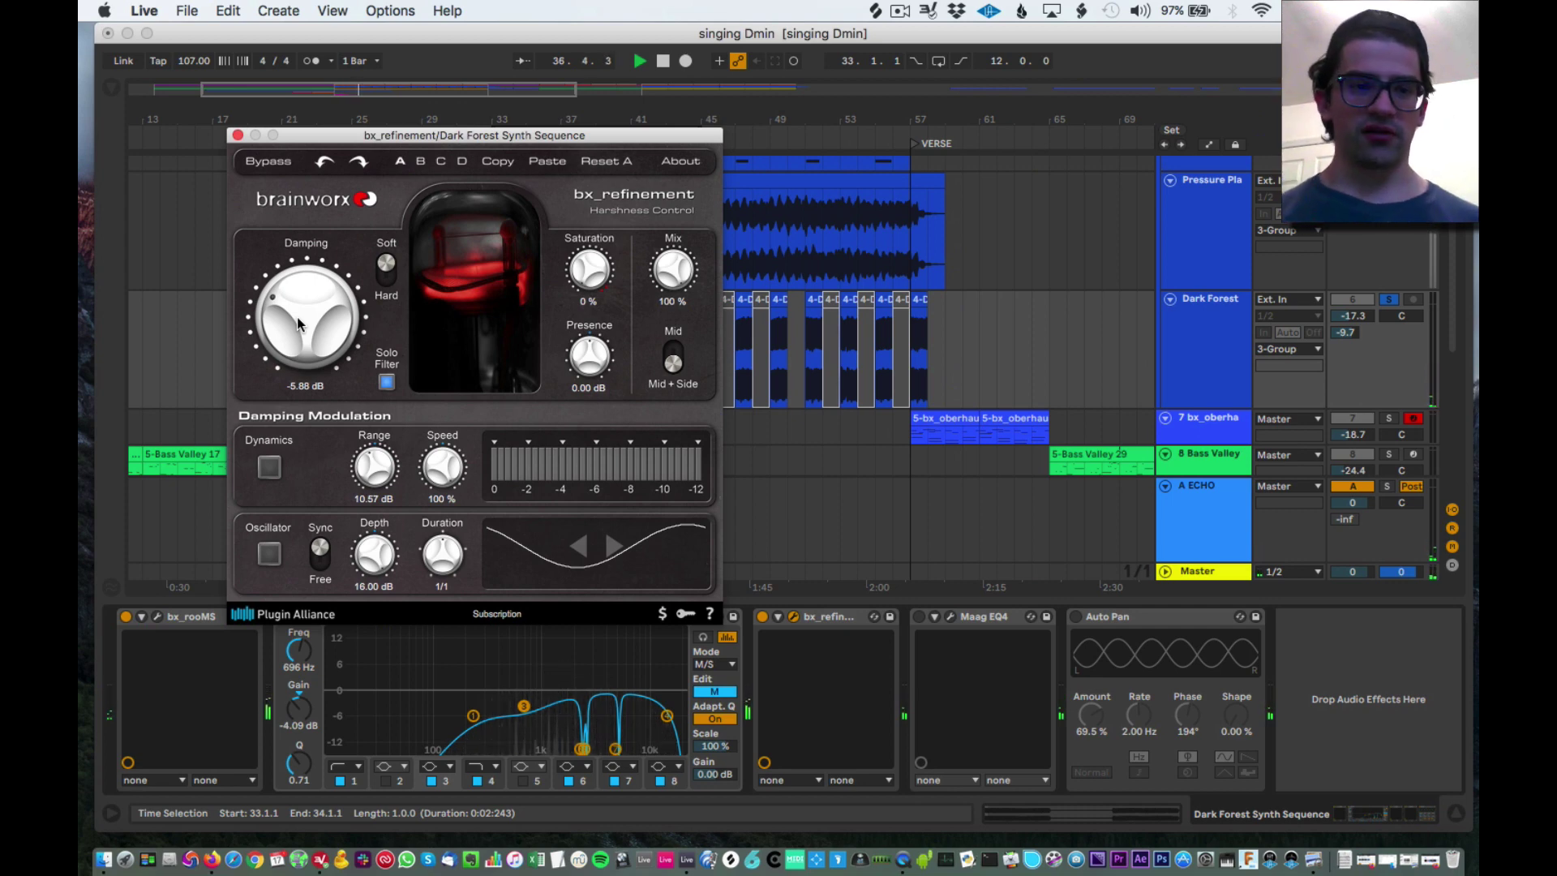
key("space")
Turn off Solo Filter, lower Damping to -5.28 dB, and start playback.
left_click(386, 381)
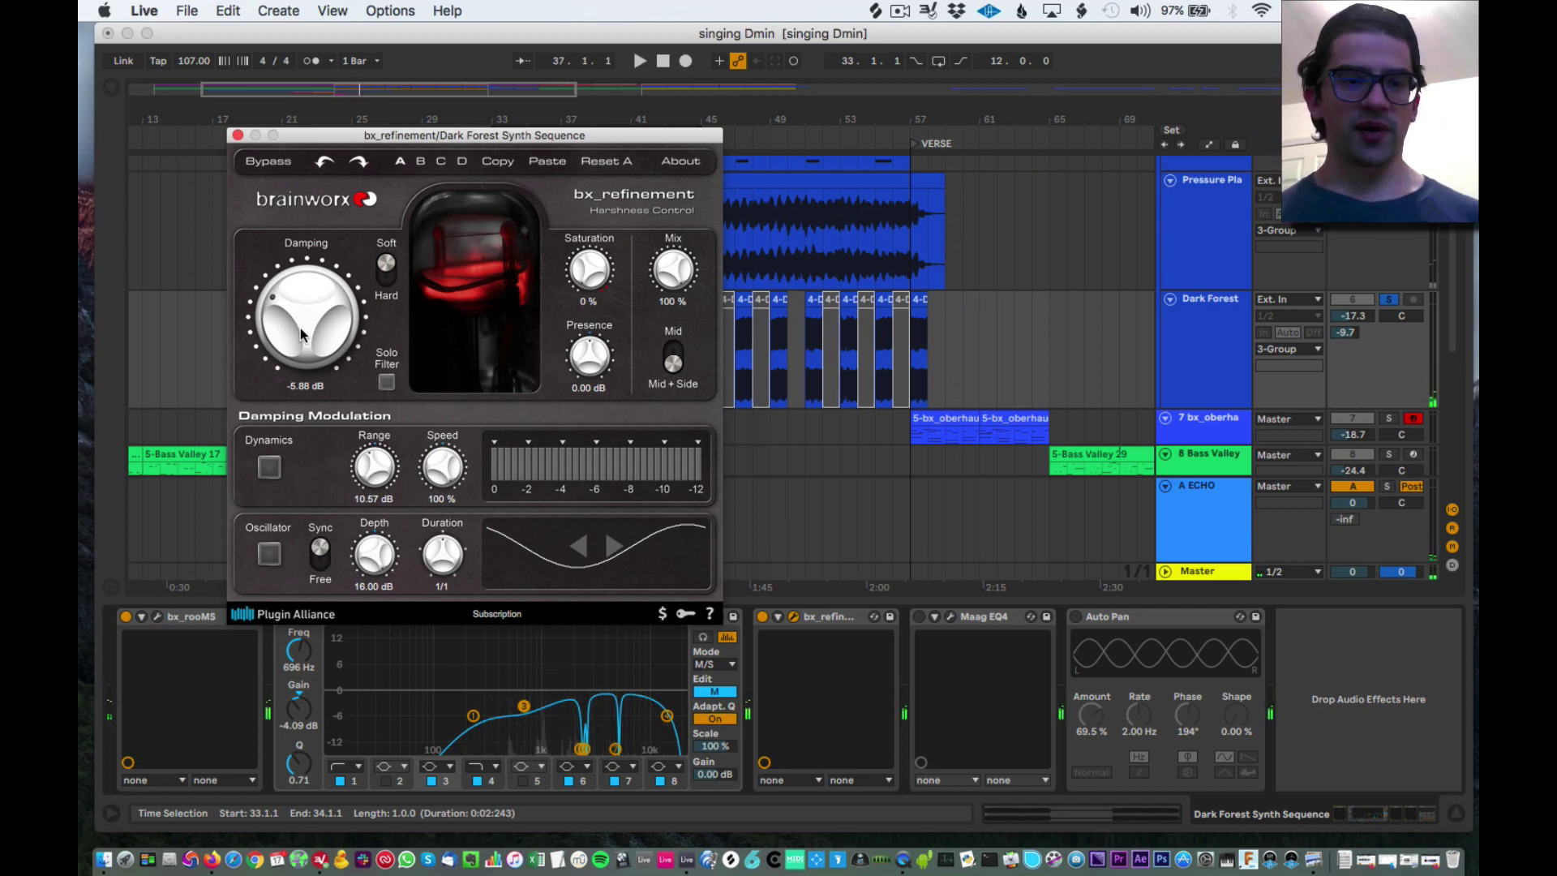
scroll(290, 323, "down", 1)
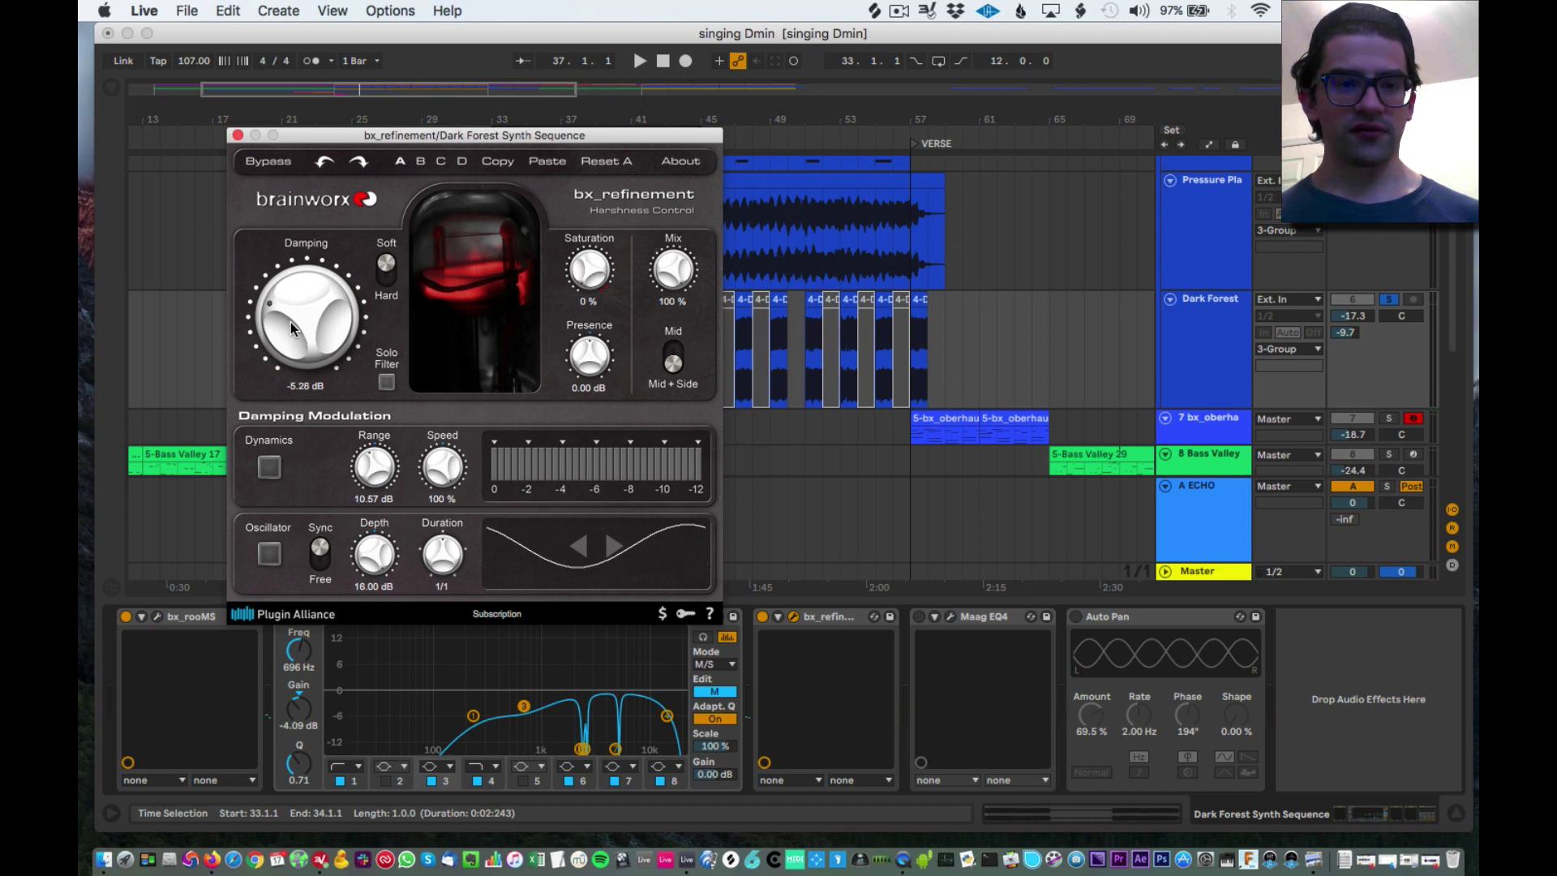
key("space")
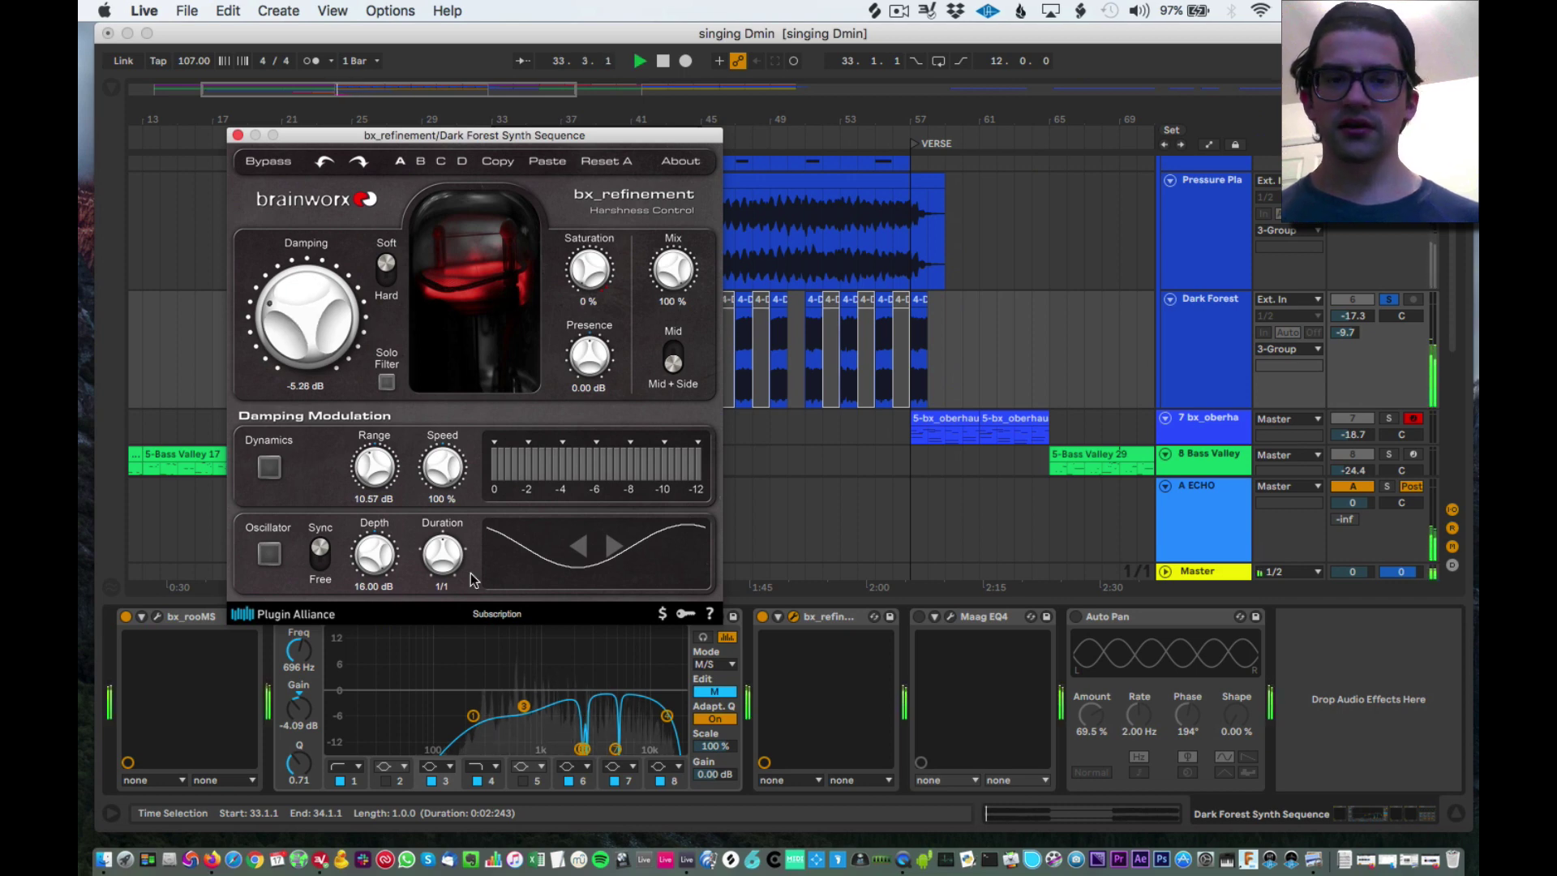
Compare the synth with bx_refinement bypassed and re-enabled, then bring its window forward.
left_click(763, 617)
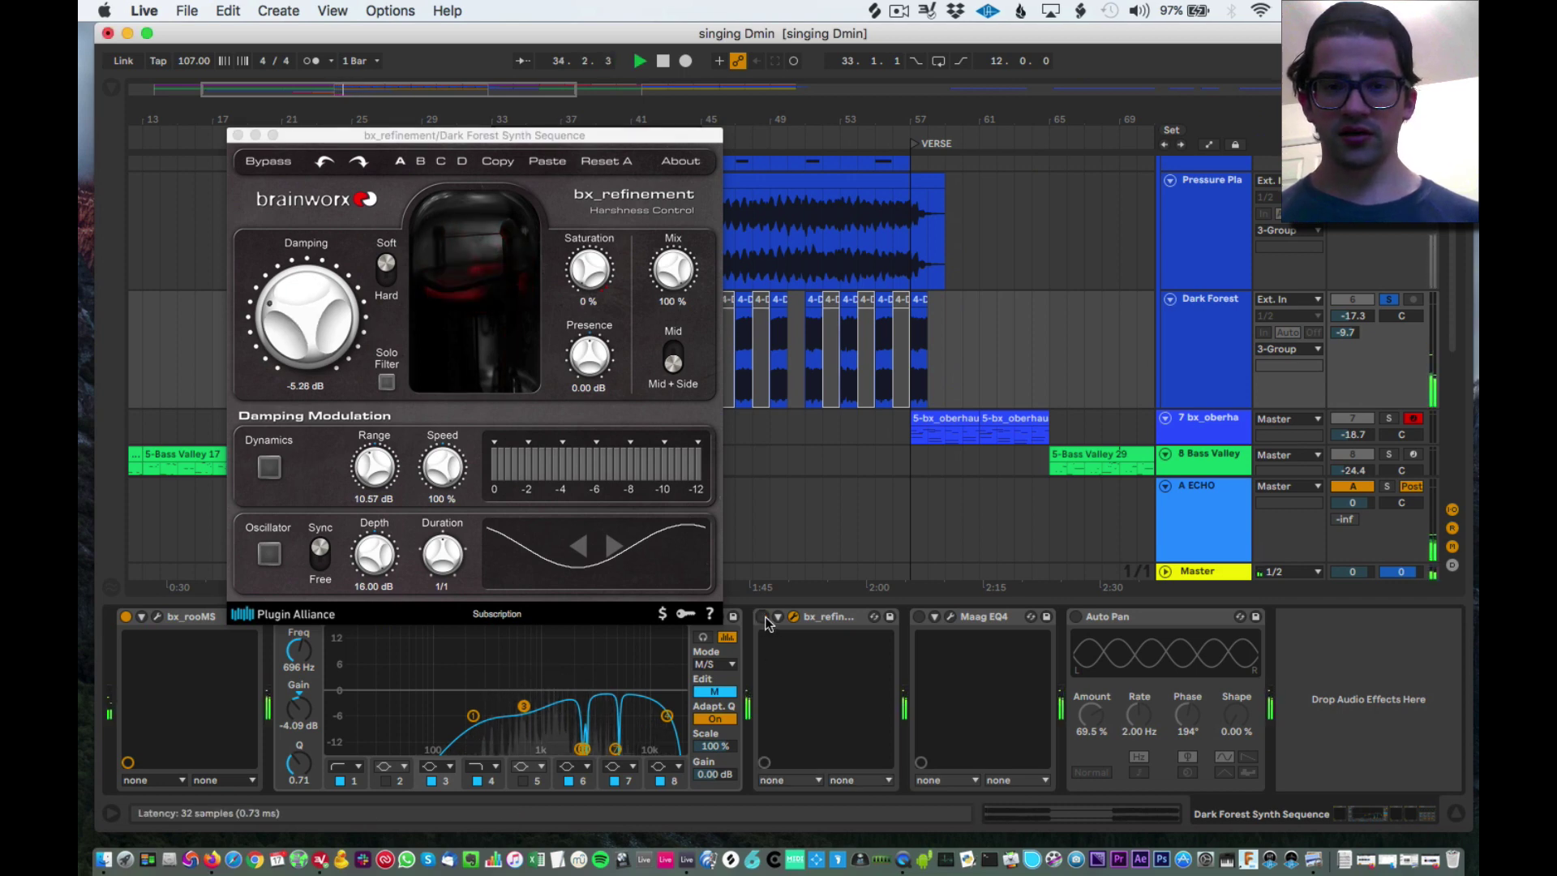
key("space")
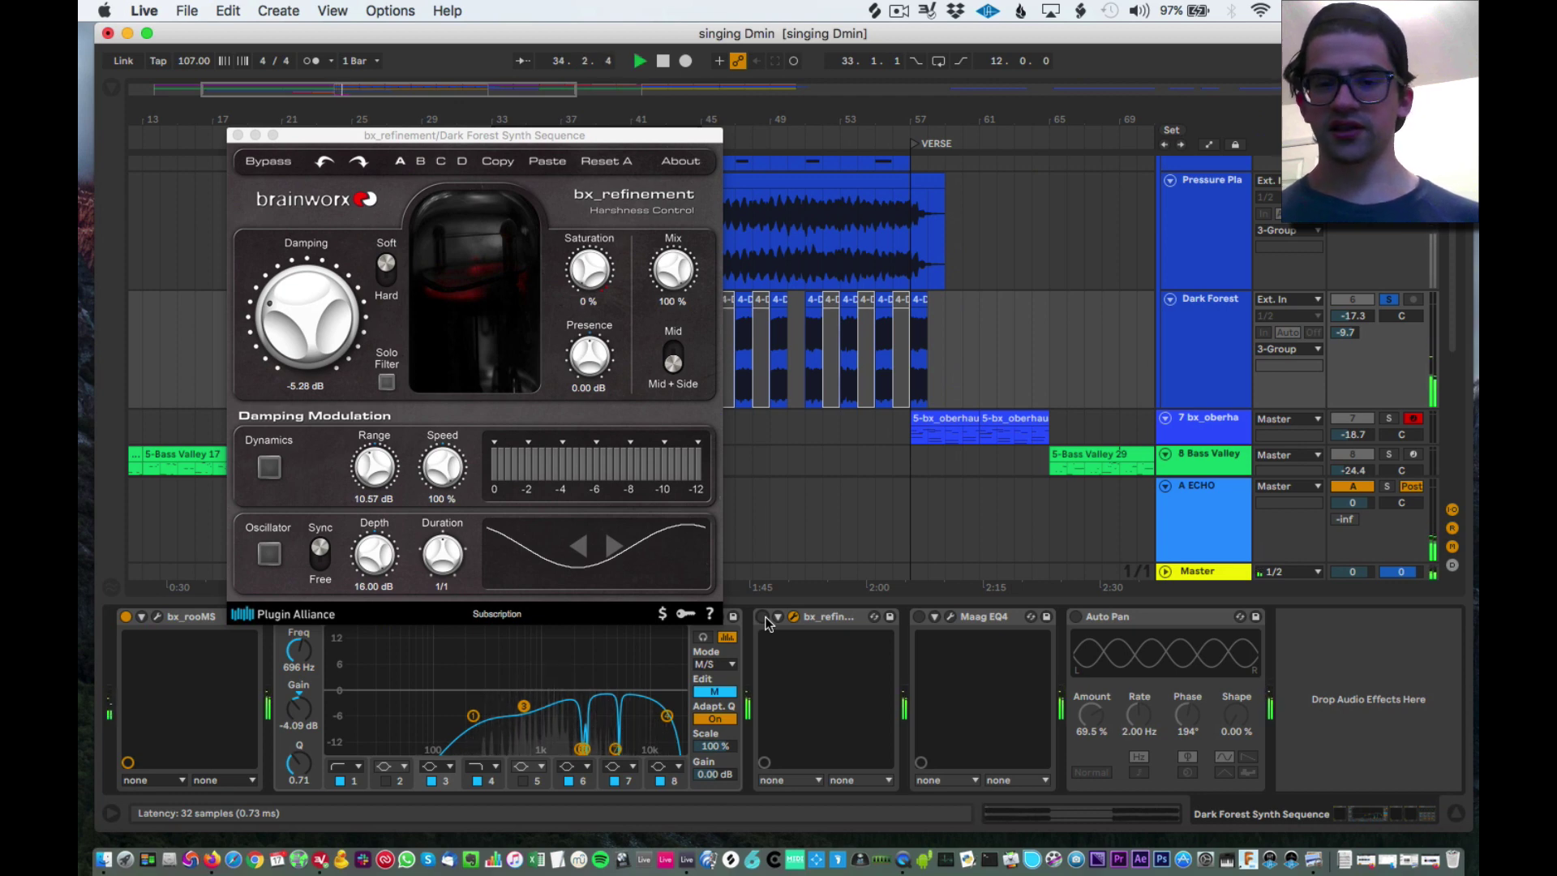
left_click(763, 617)
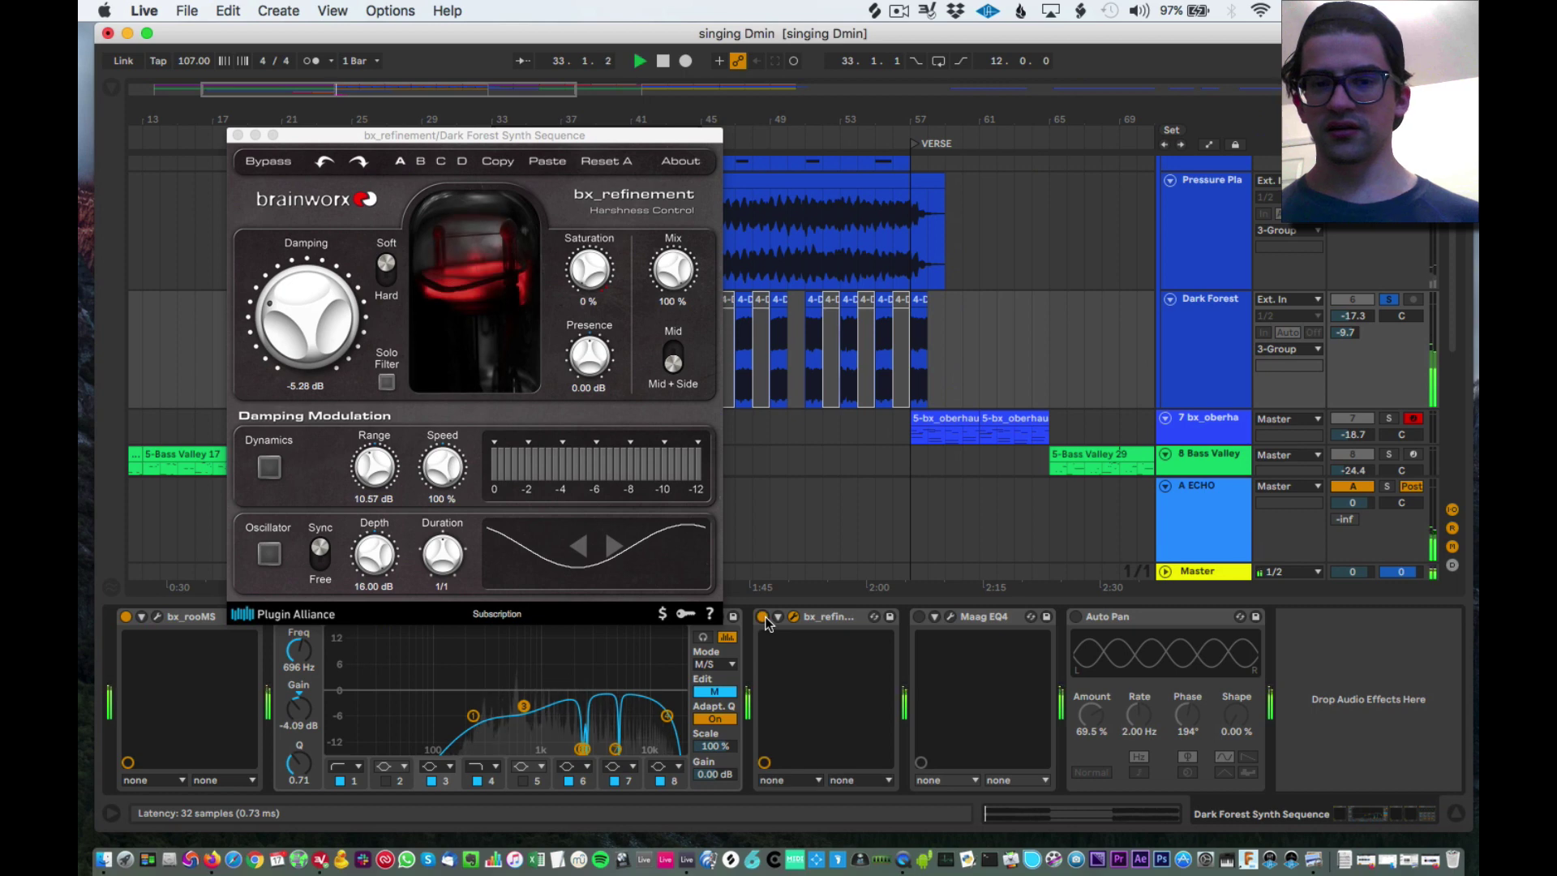
key("space")
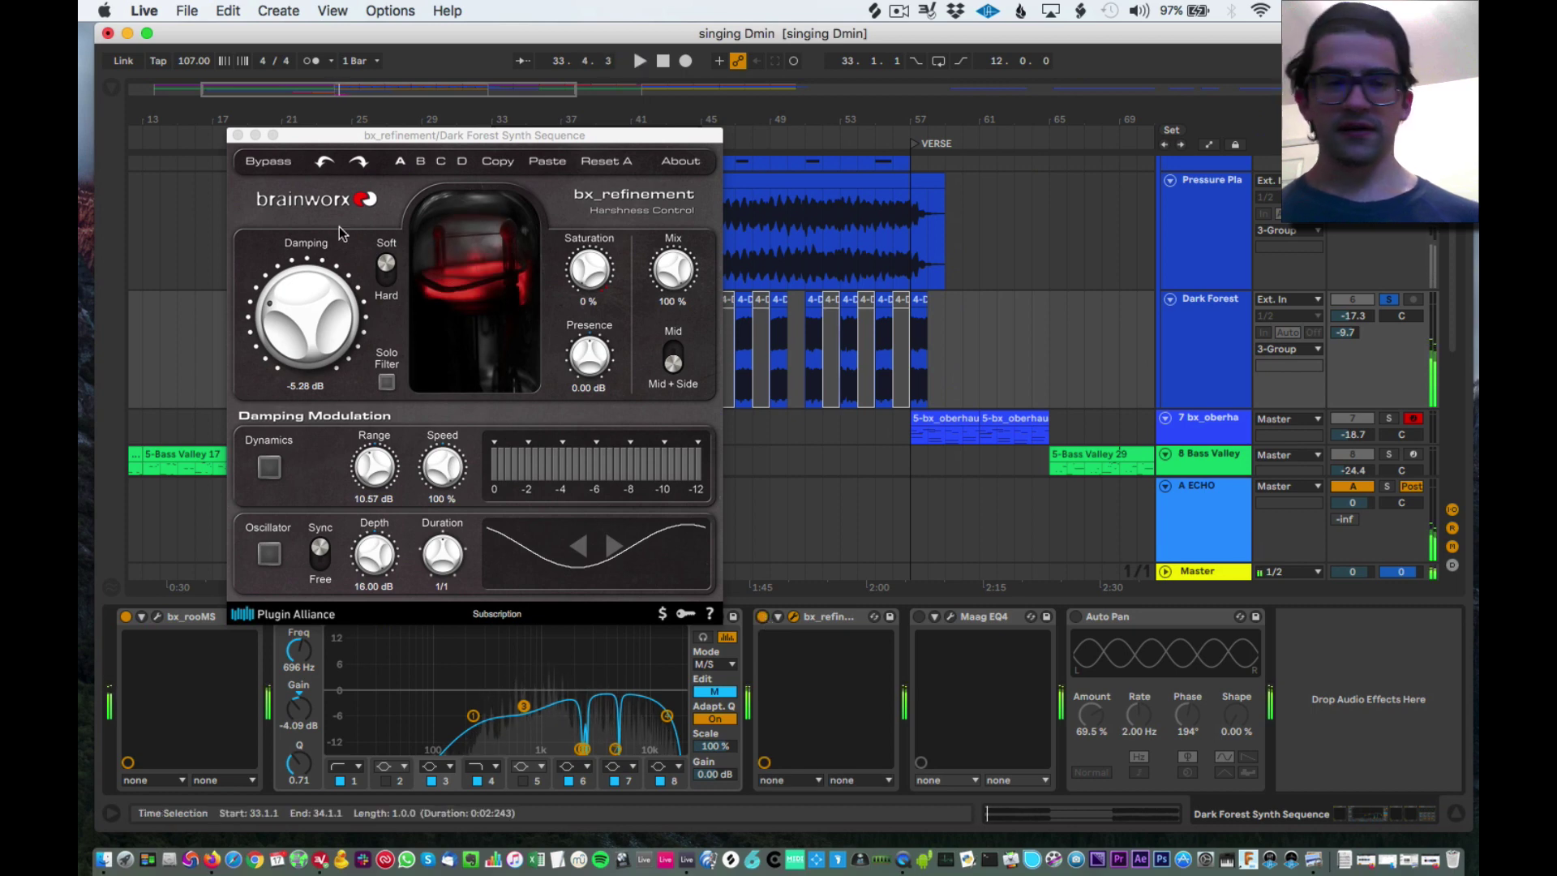
left_click(286, 305)
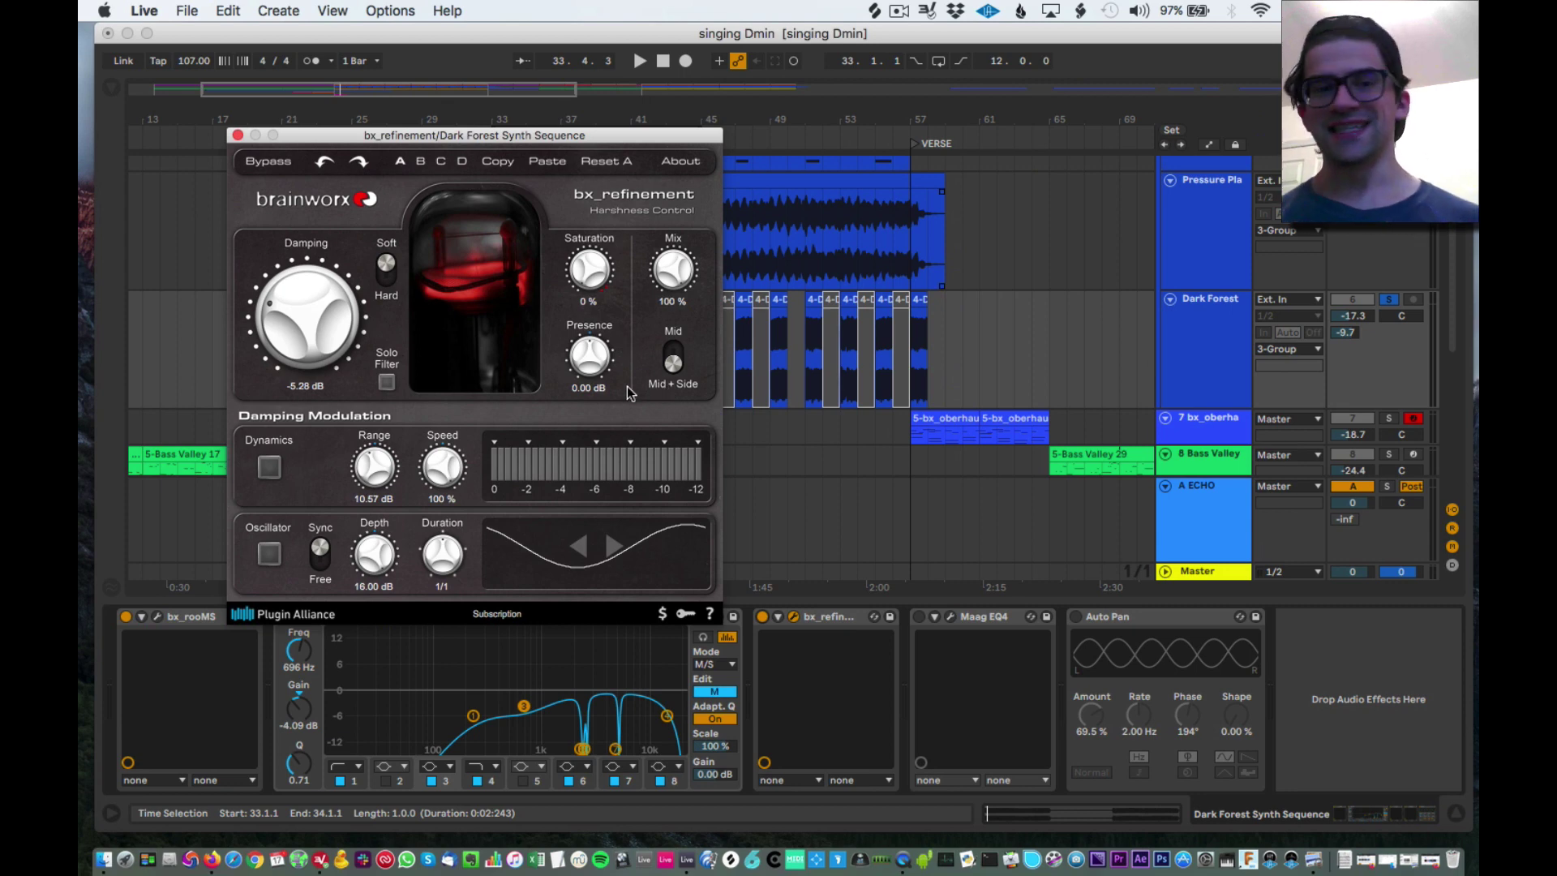
left_click(669, 350)
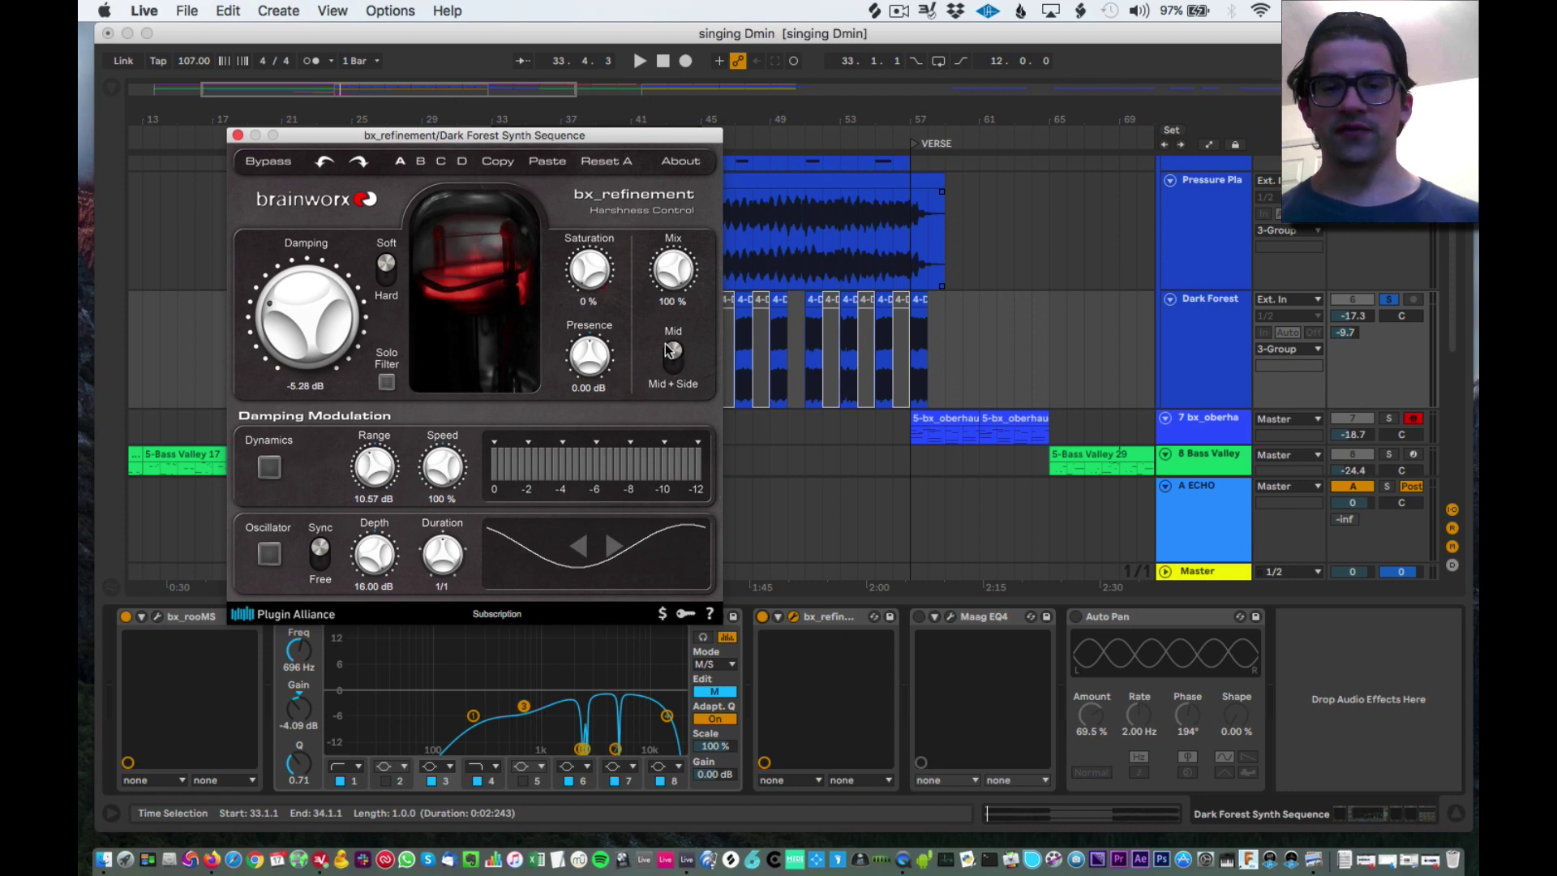
left_click(670, 350)
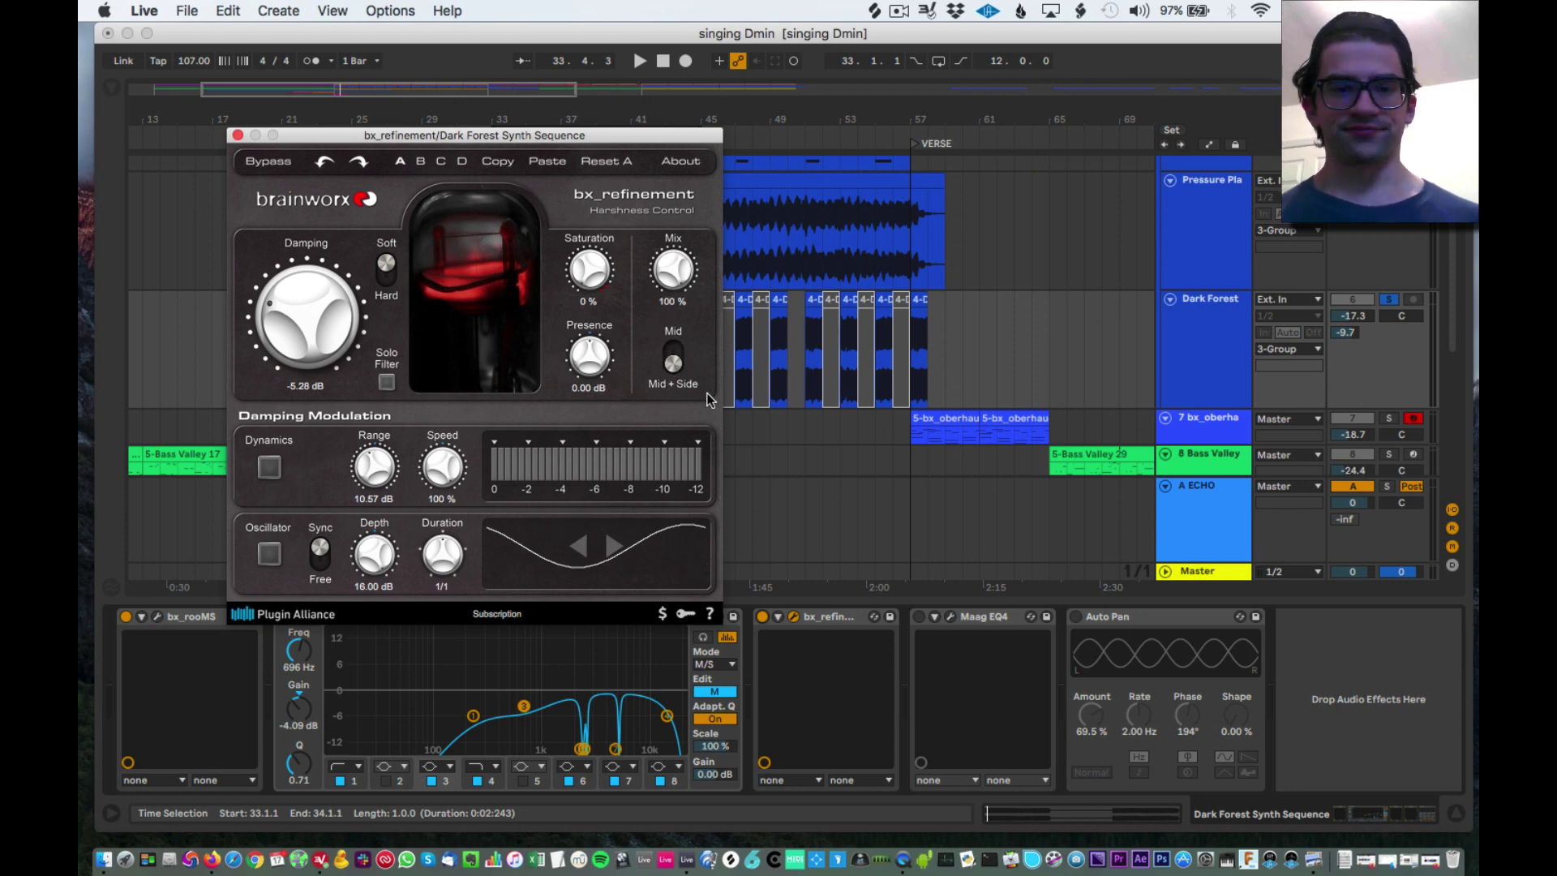
key("space")
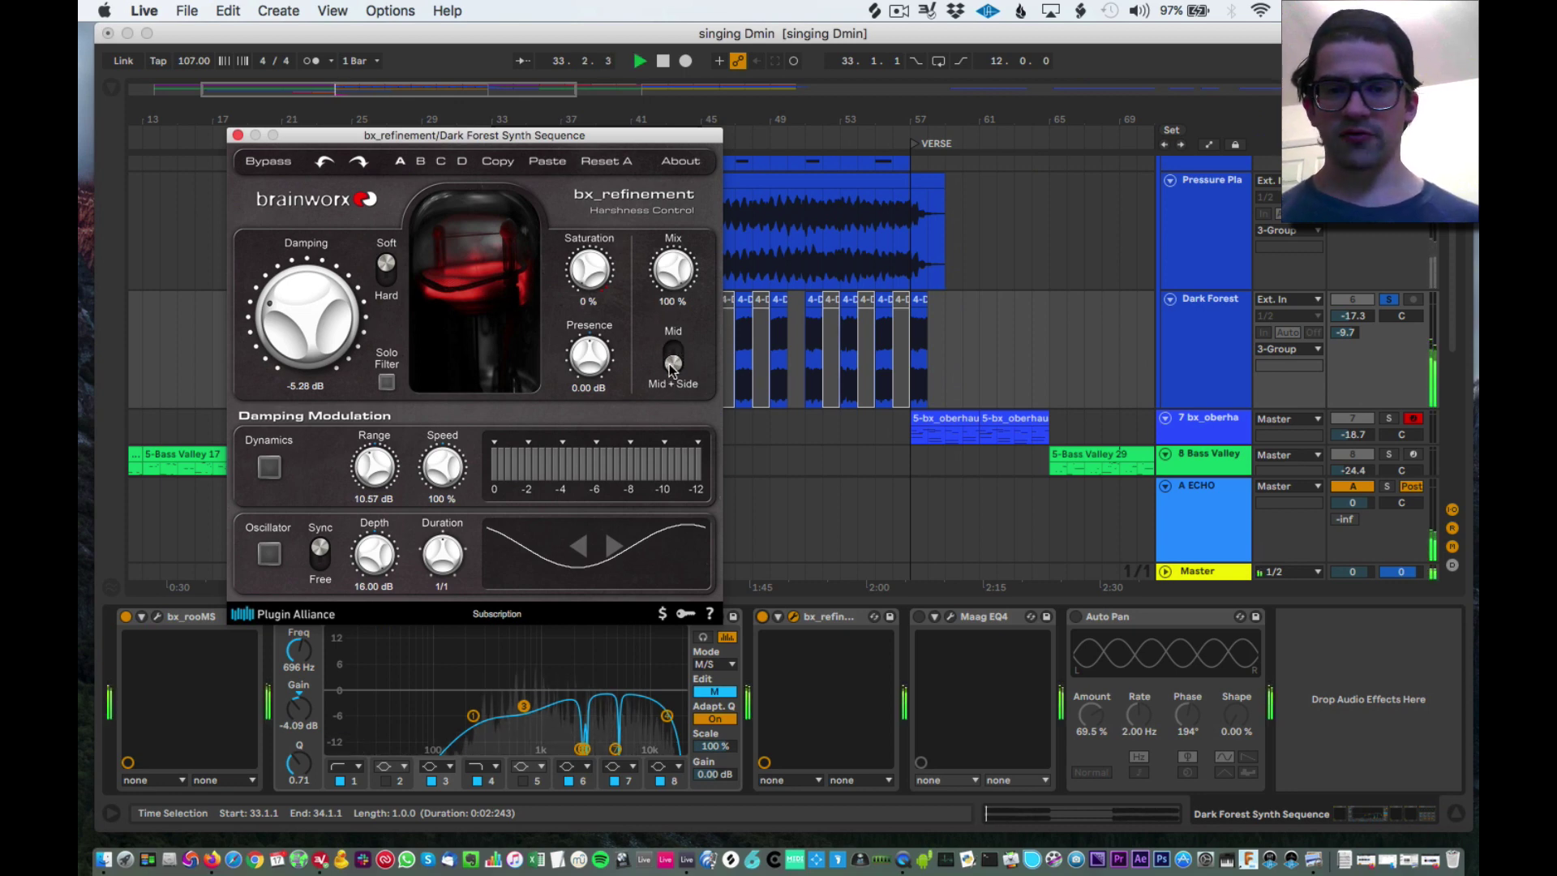
left_click(671, 365)
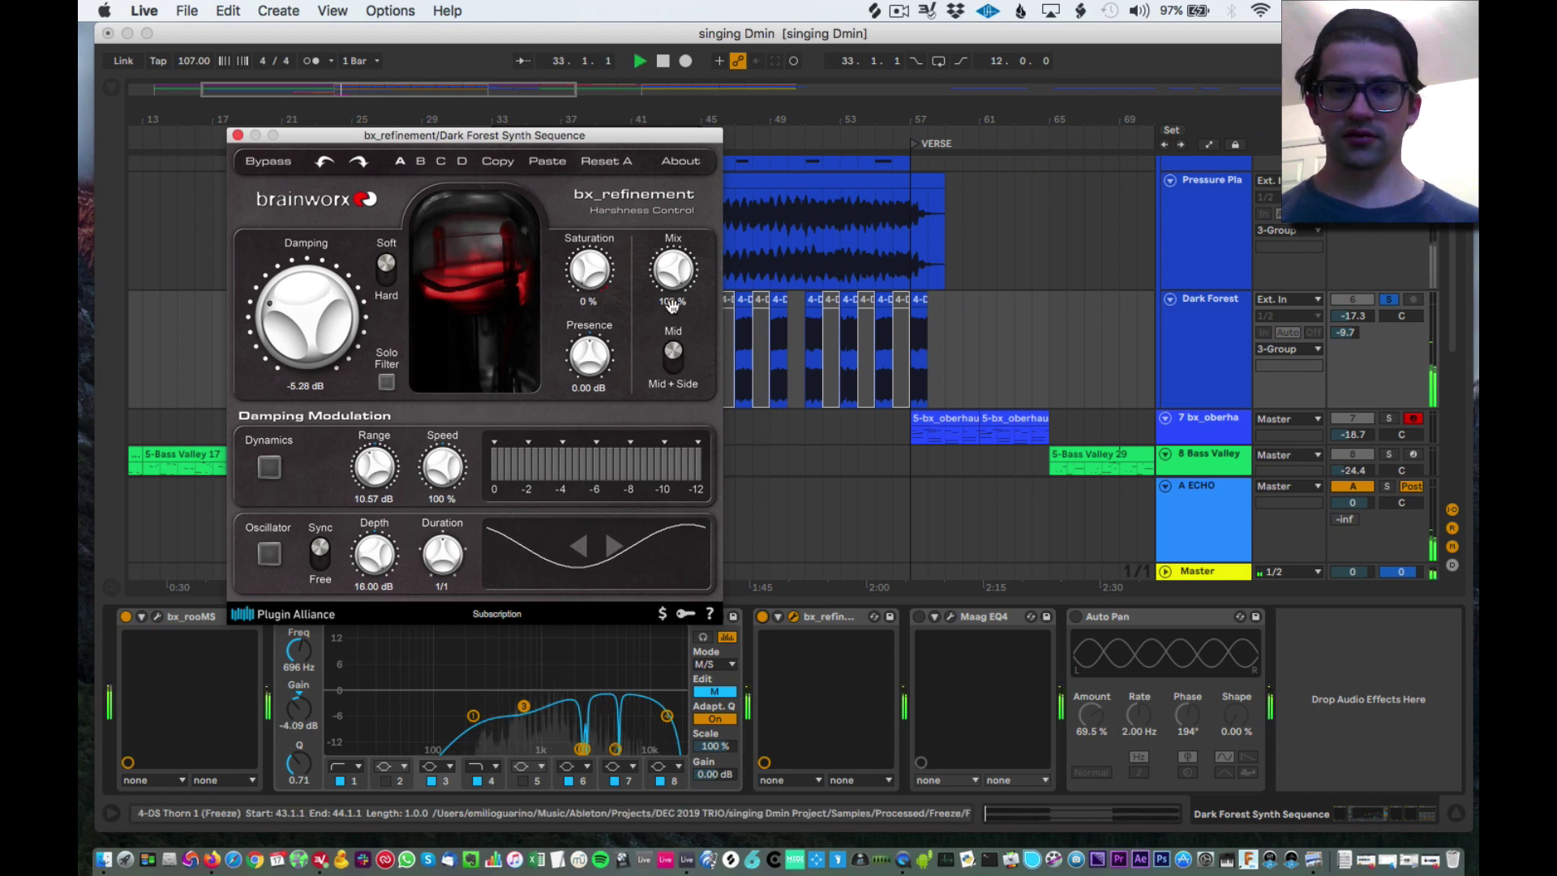
key("space")
left_click(679, 364)
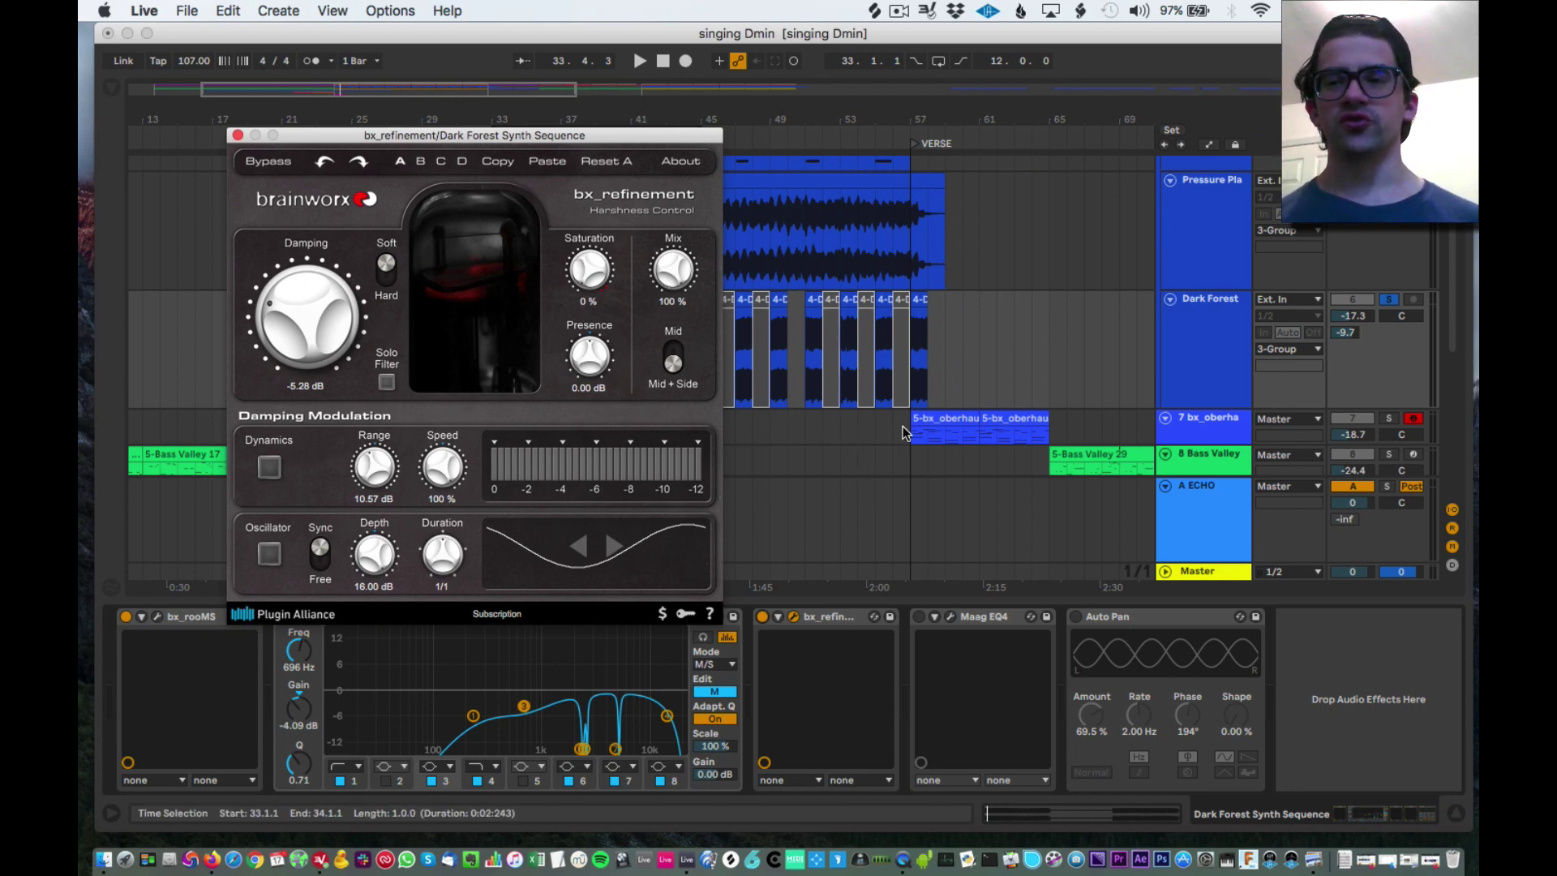
Enable the Maag EQ4 on Dark Forest, view its plugin window, then close it.
scroll(903, 426, "left", 5)
scroll(902, 426, "up", 2)
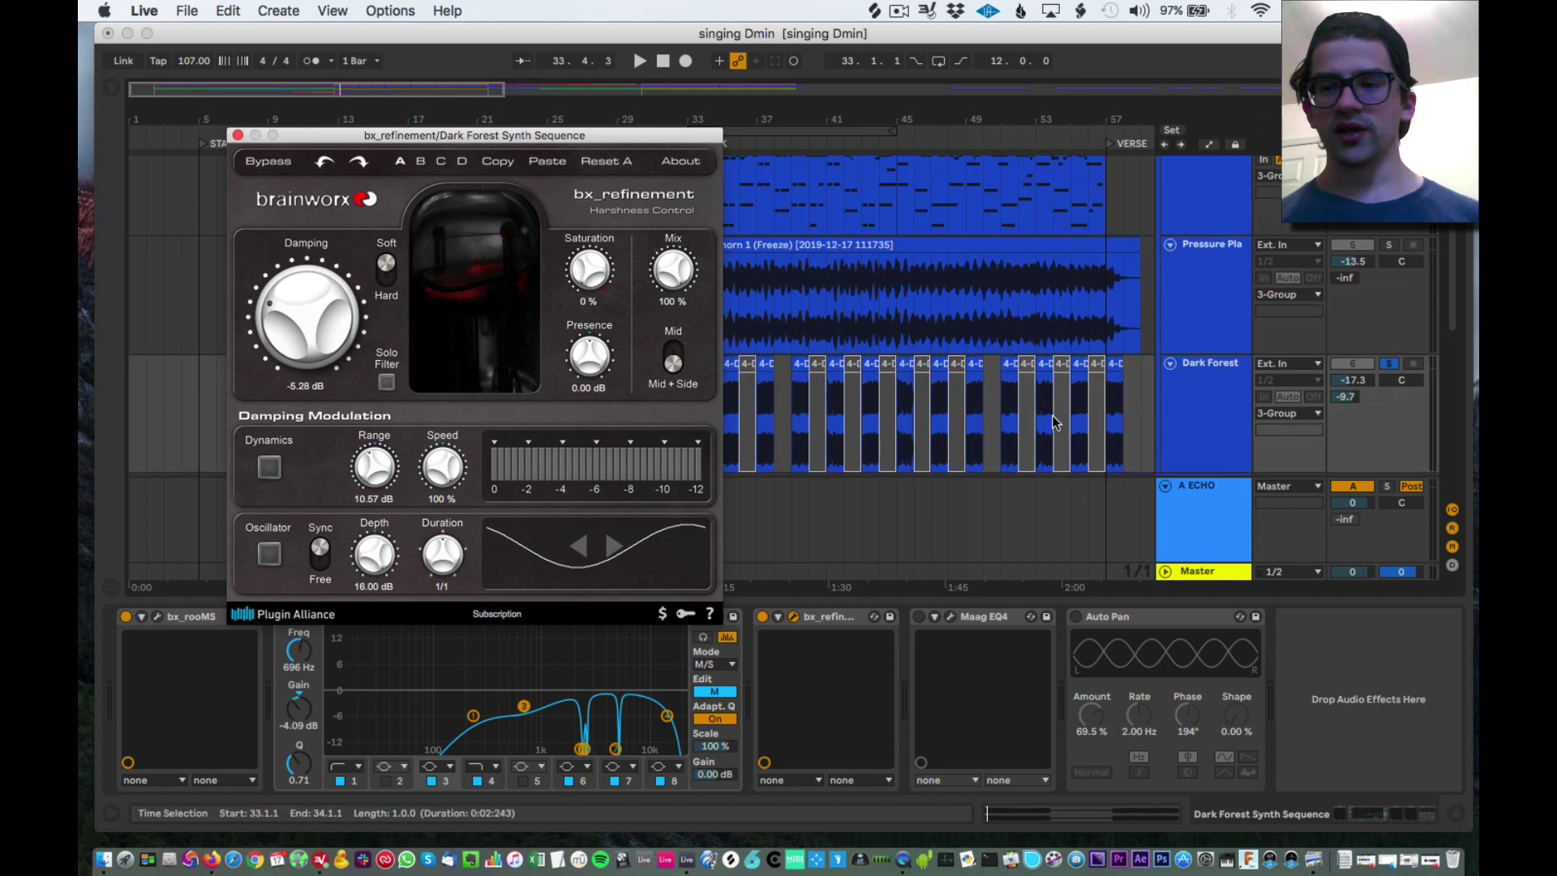
scroll(1003, 454, "up", 3)
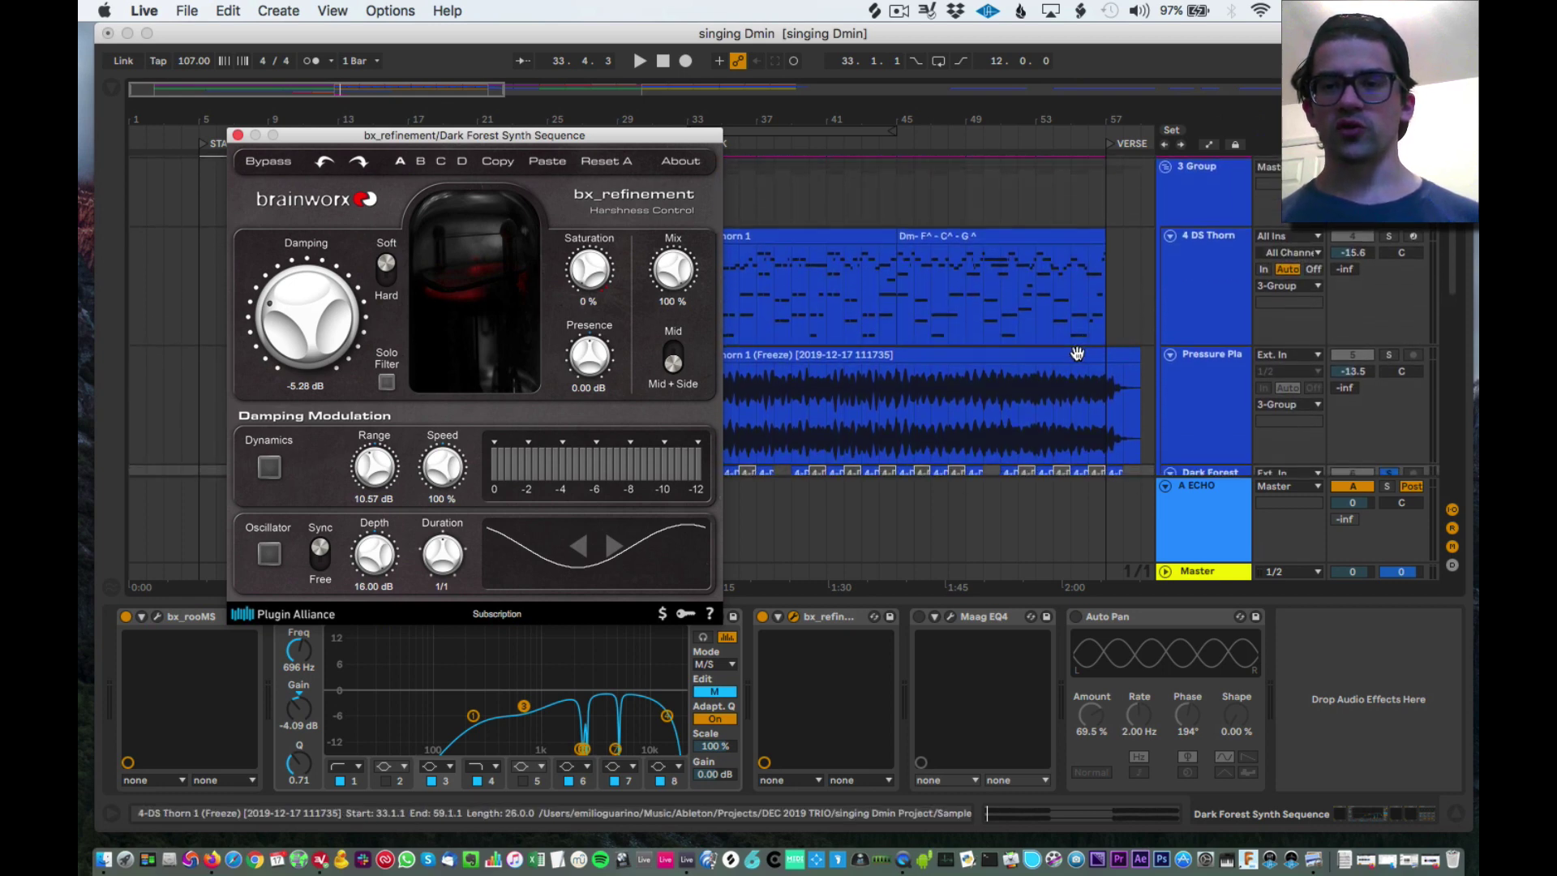
scroll(1075, 358, "down", 1)
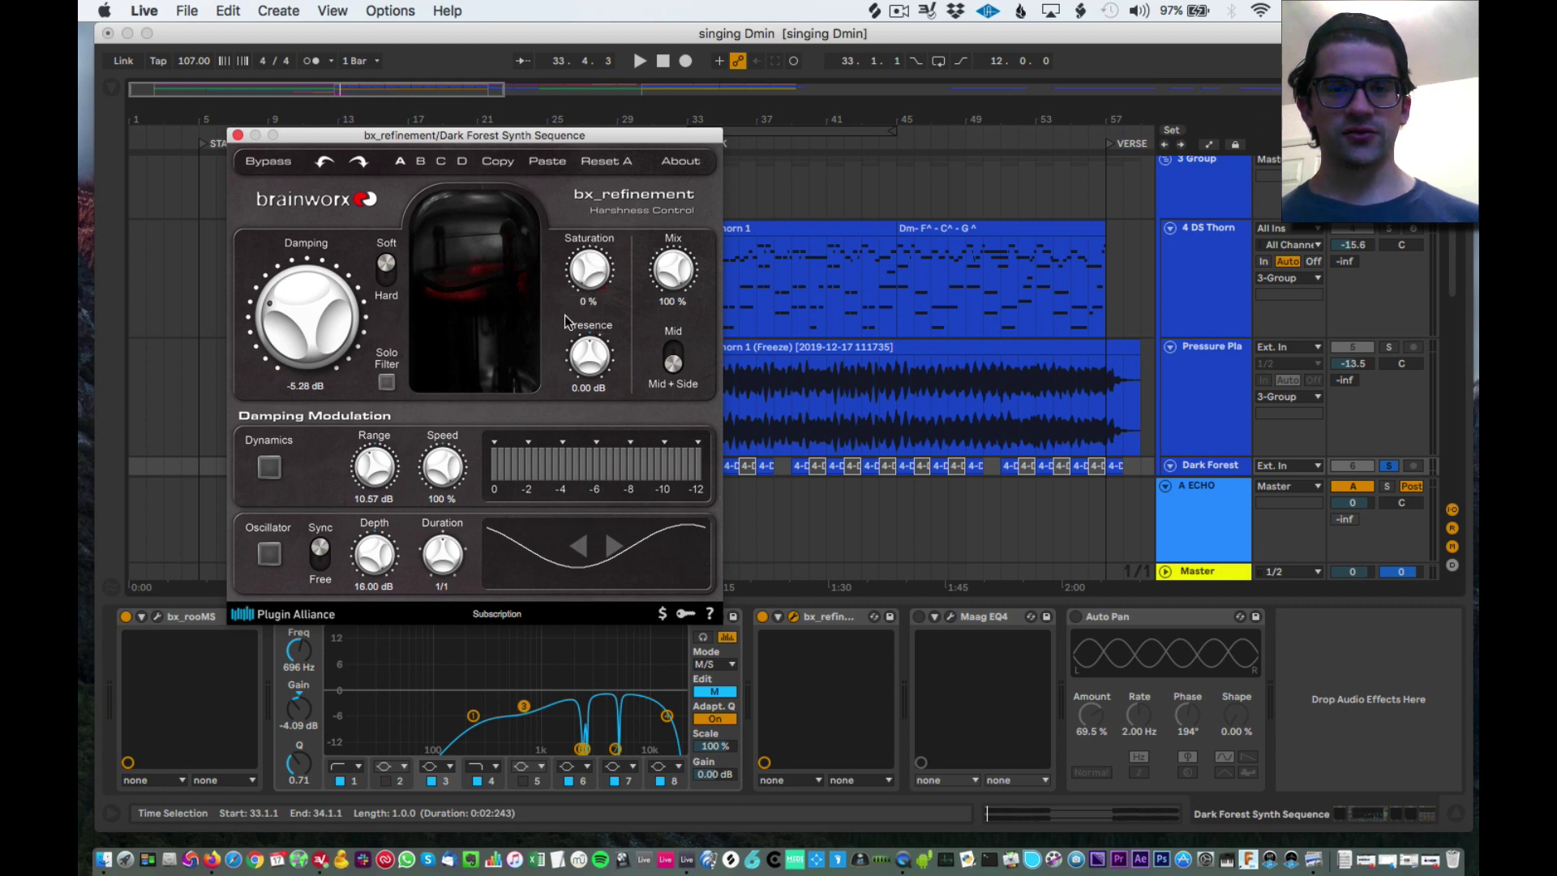
left_click(920, 617)
left_click(950, 617)
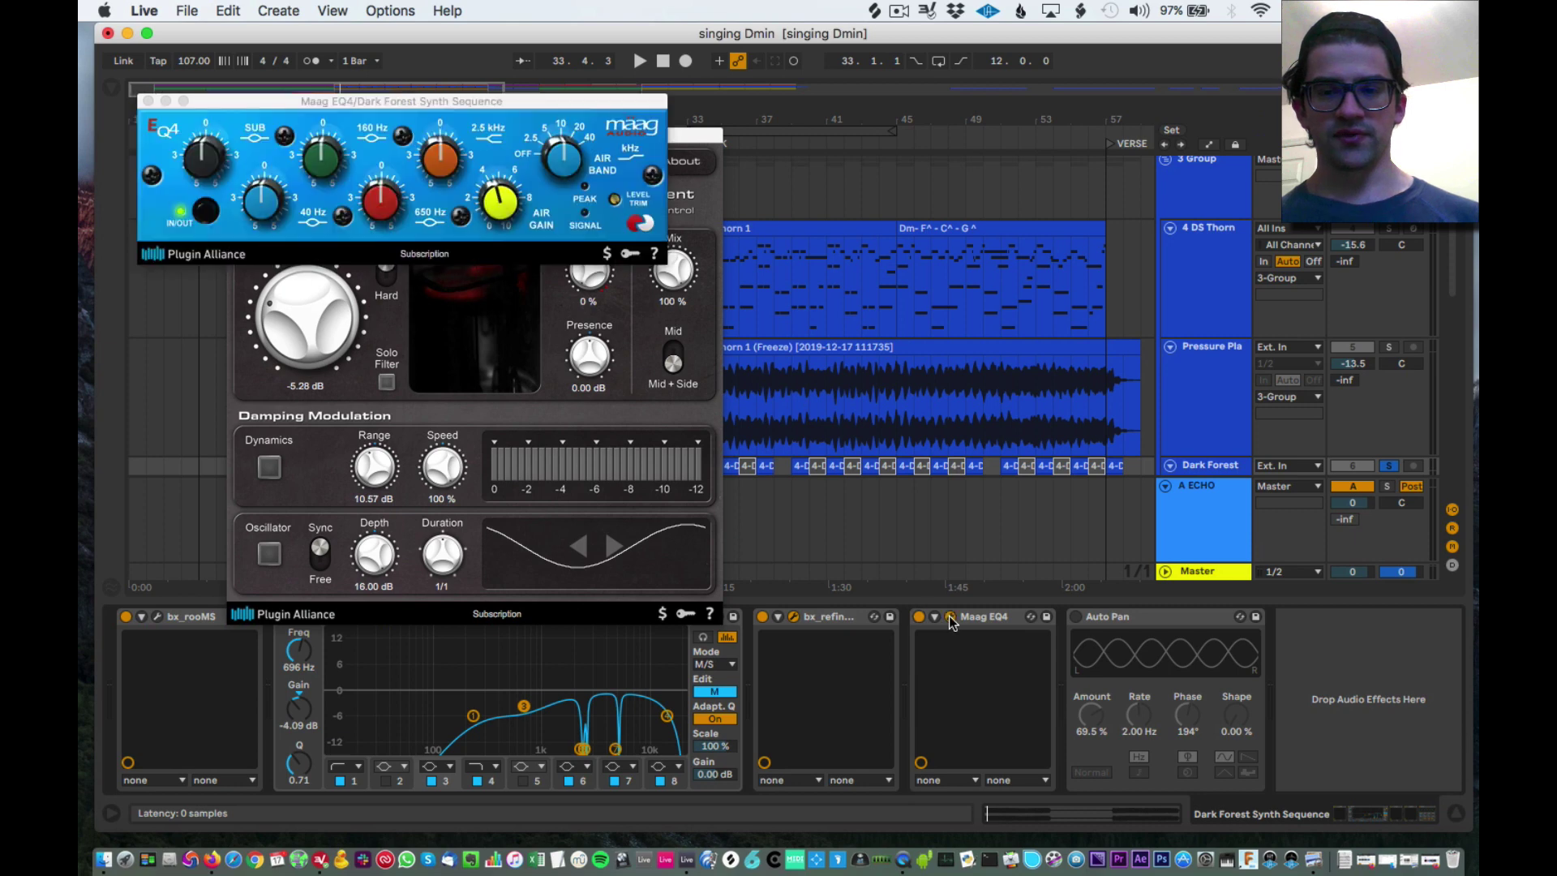
left_click(149, 101)
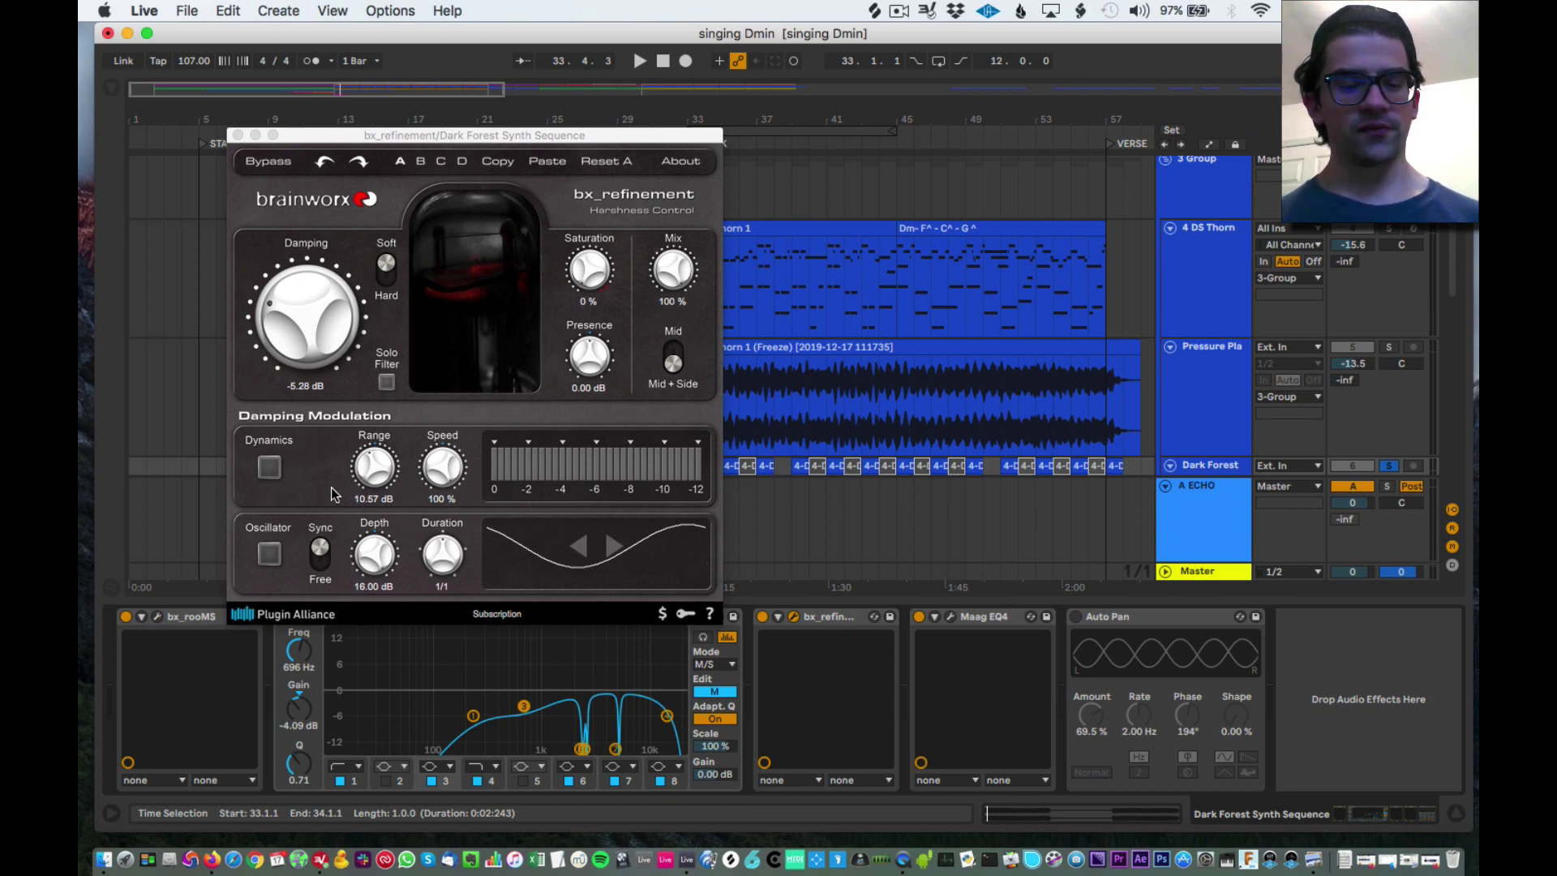
Re-enable Dynamics damping modulation and sweep Speed while auditioning, ending near 97 %.
left_click(271, 474)
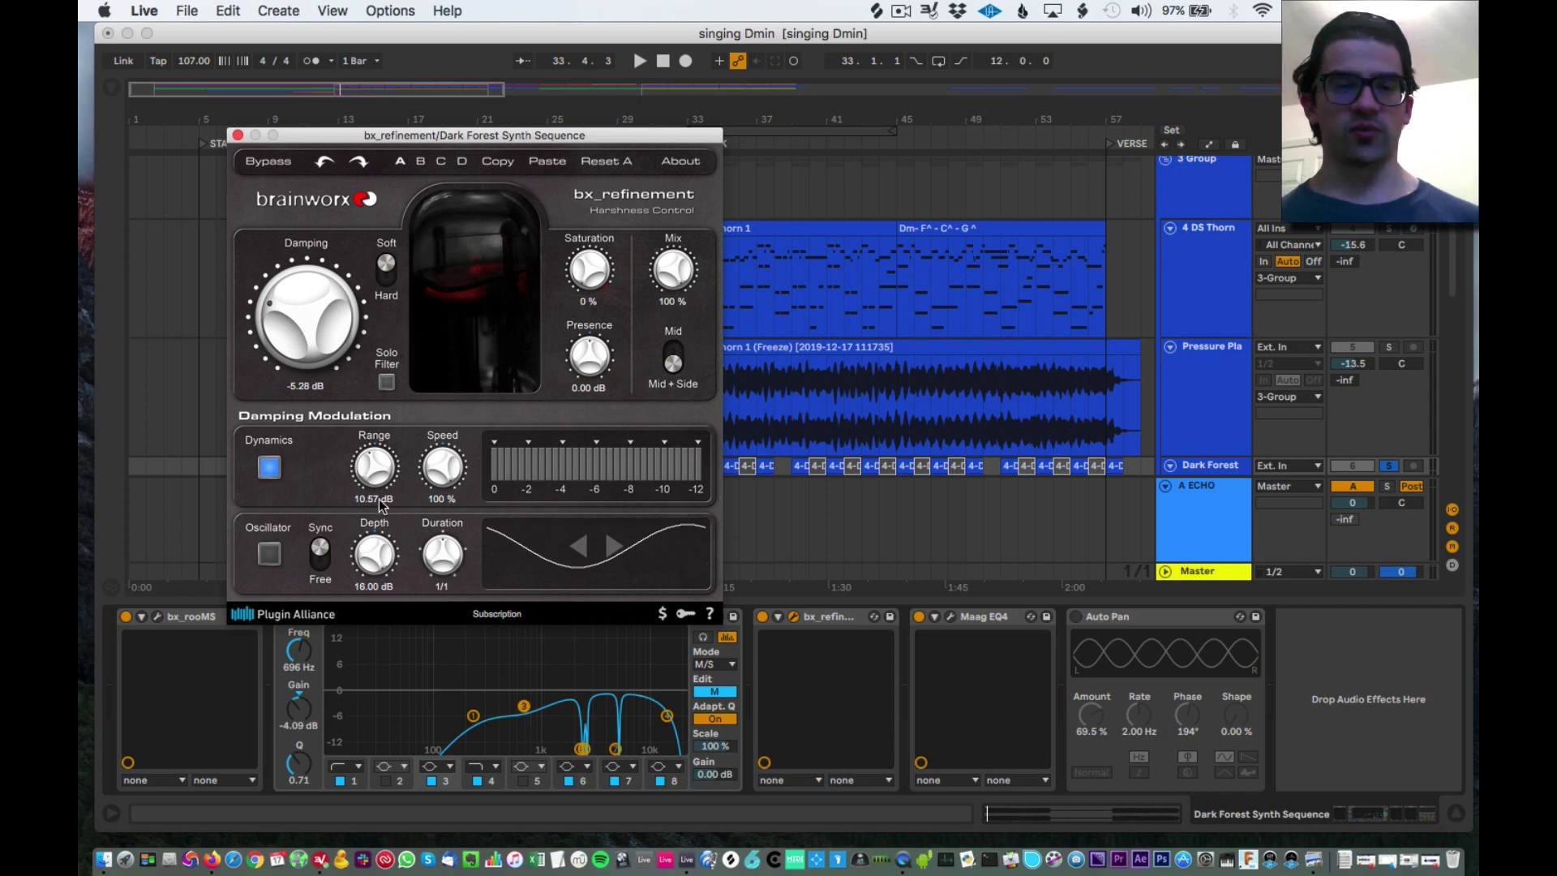
left_click_drag(445, 467, 434, 523)
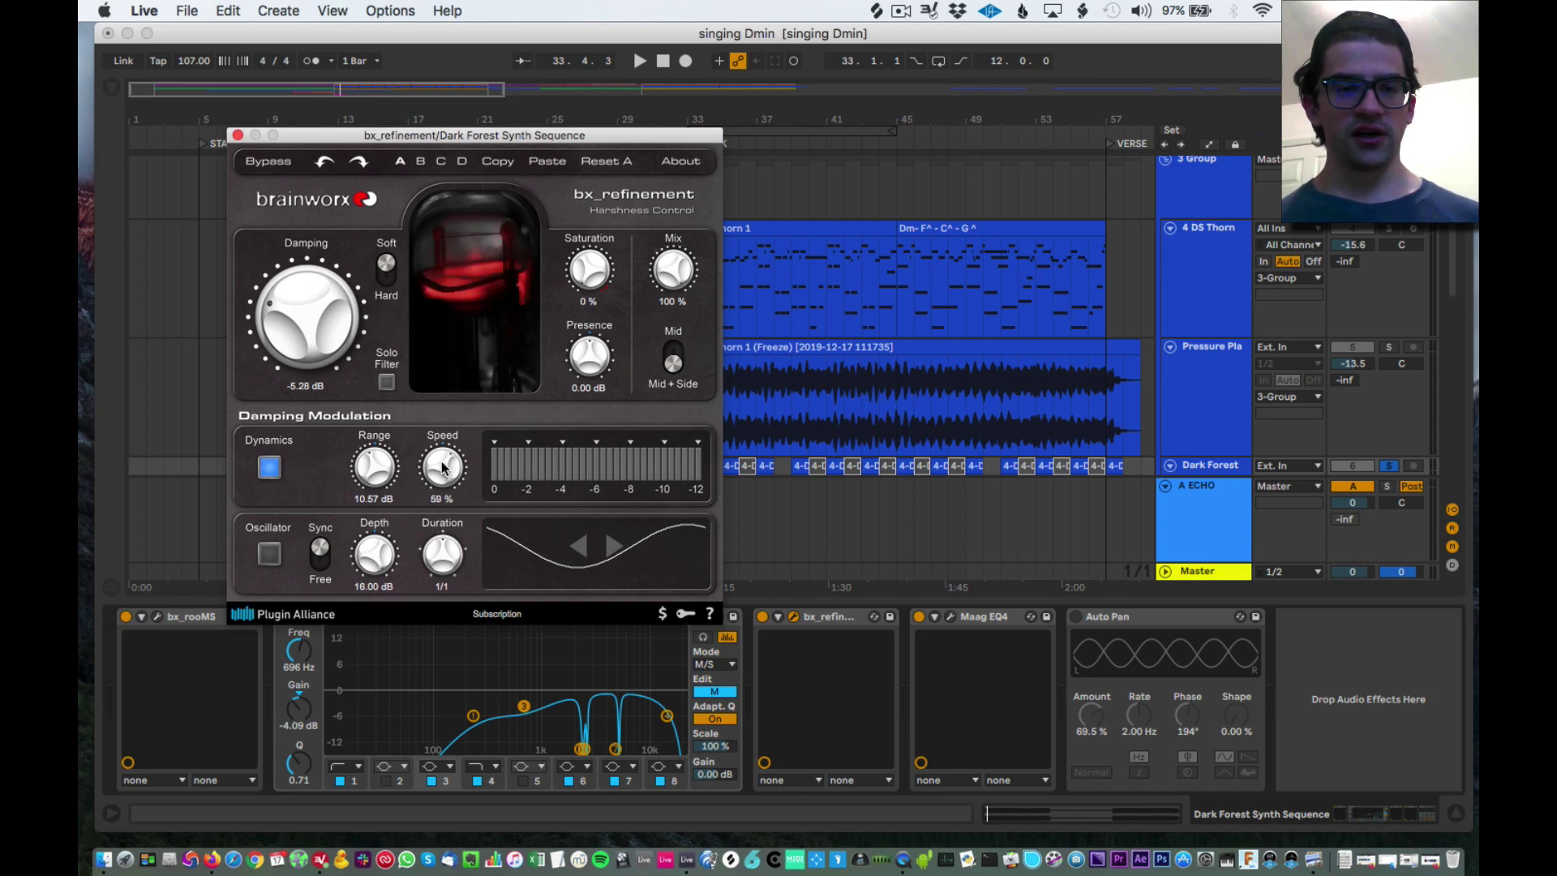
left_click_drag(444, 468, 459, 570)
key("space")
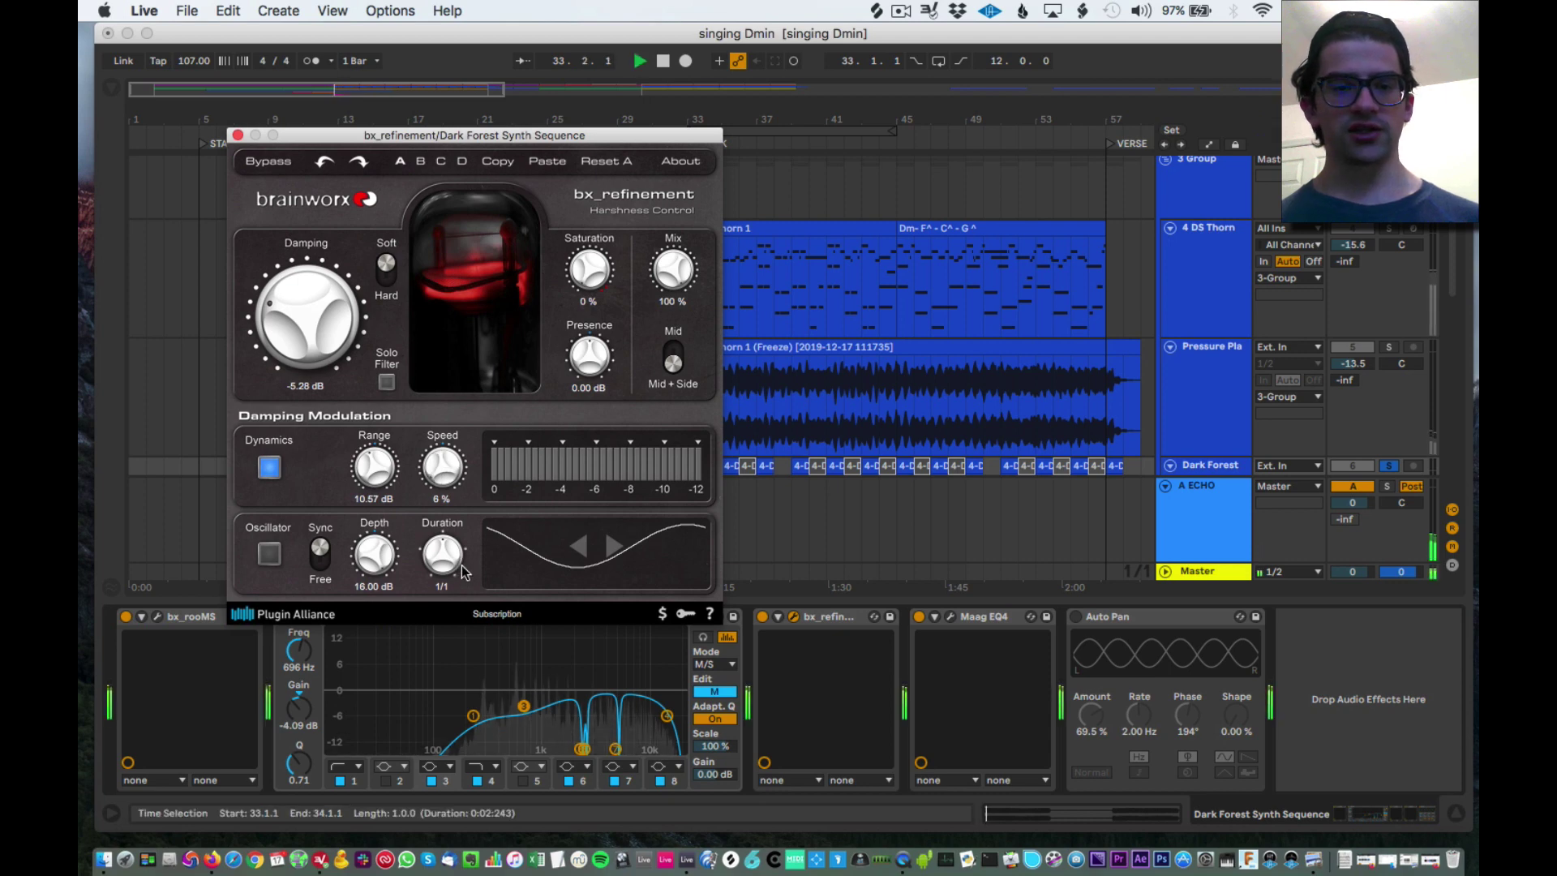
left_click_drag(443, 467, 402, 303)
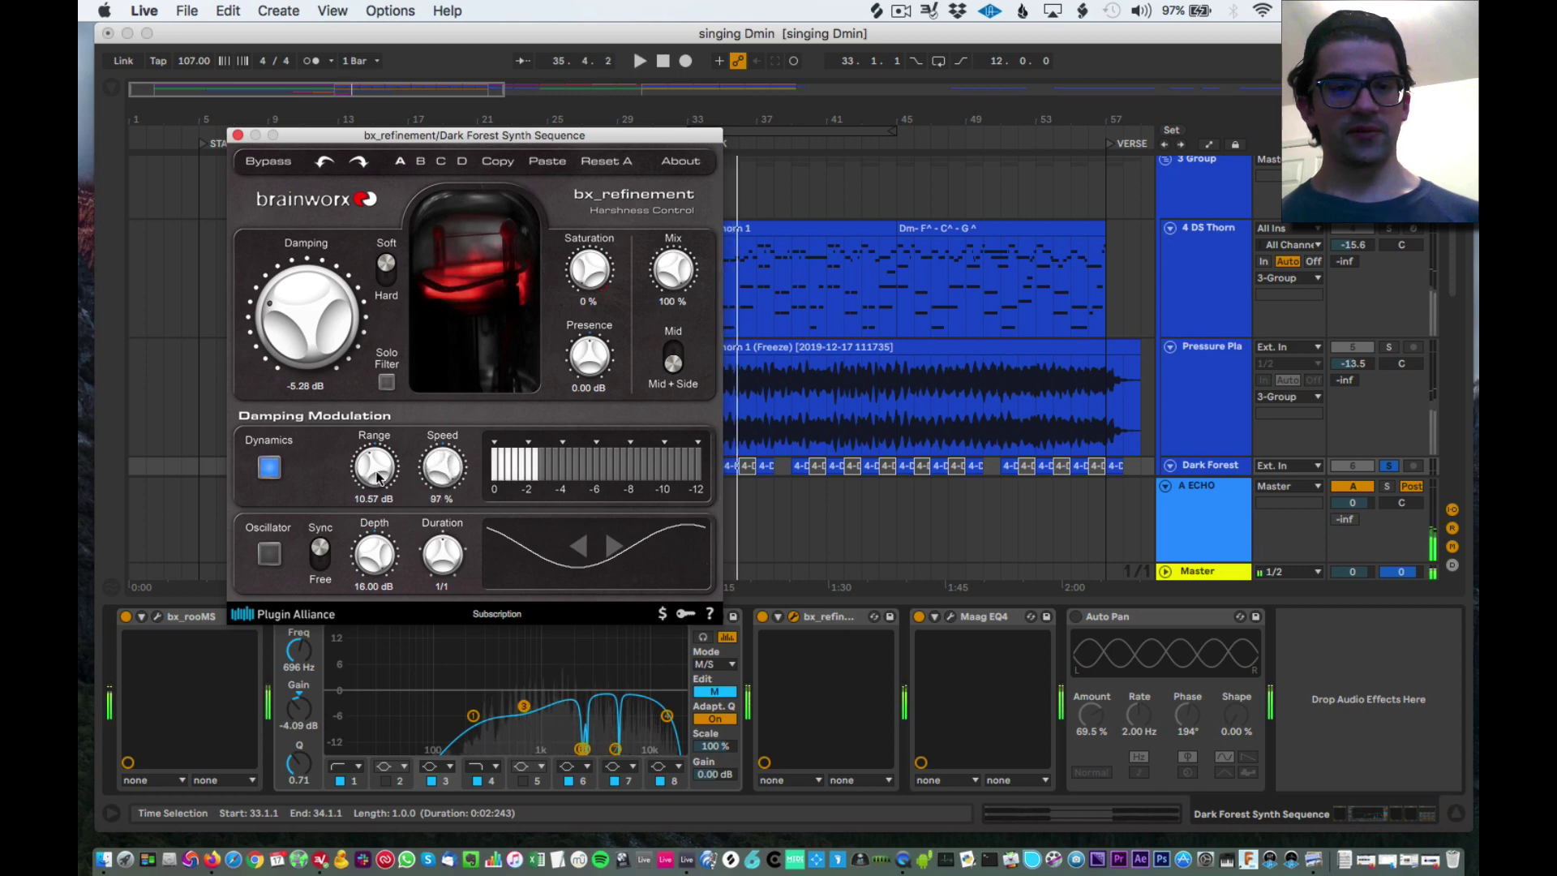
Audition Range around 10.57 dB and different Speed values, finishing with Speed at 100 %.
key("space")
left_click_drag(374, 469, 385, 383)
key("space")
key("space")
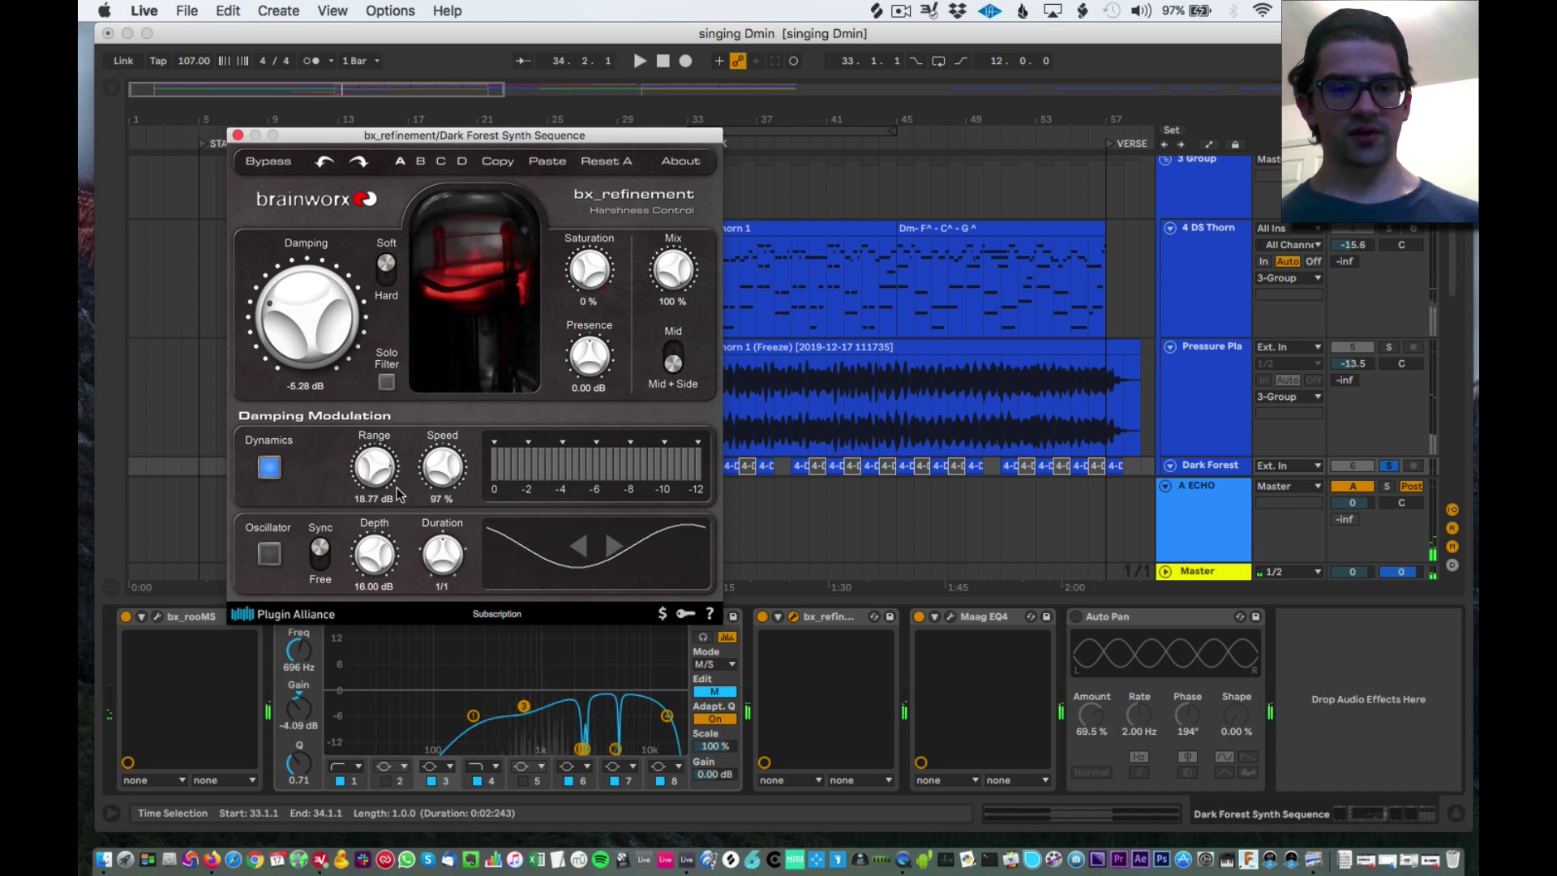
key("space")
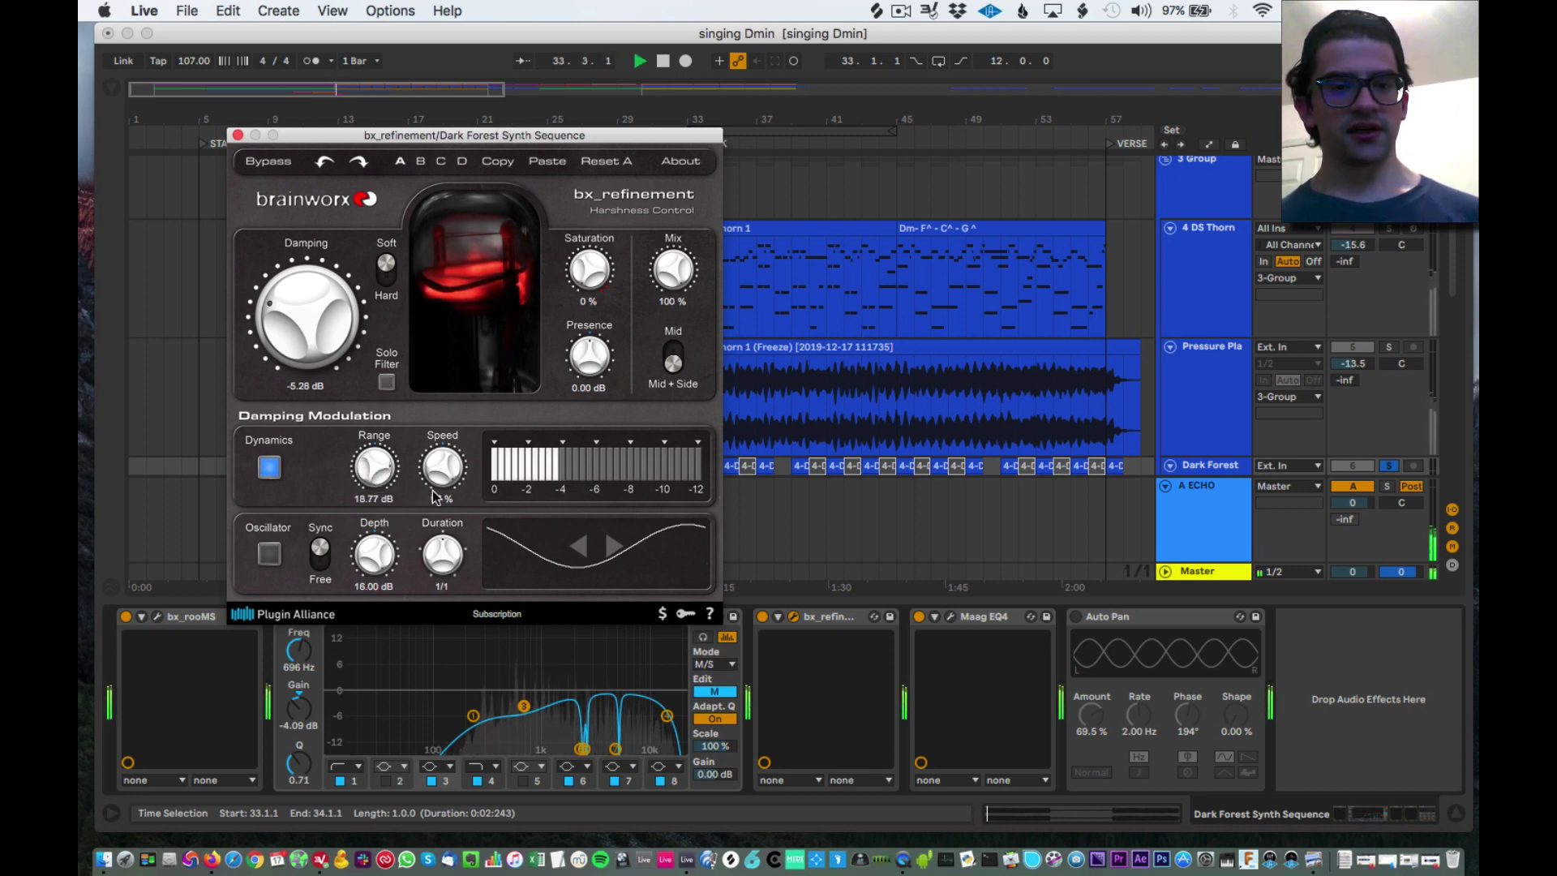
key("space")
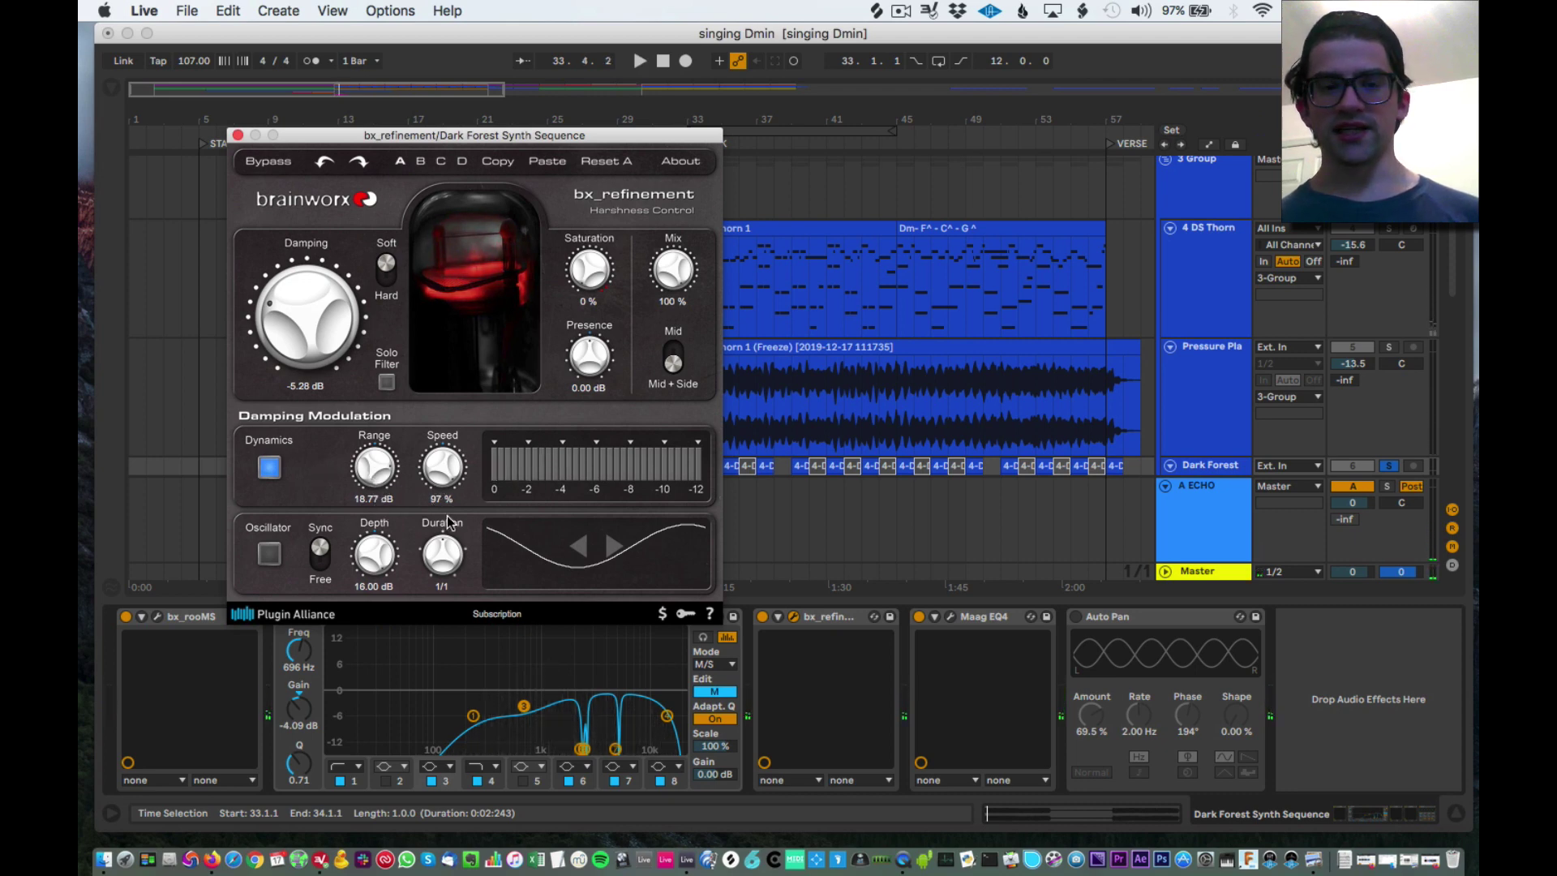
left_click_drag(461, 570, 446, 486)
key("space")
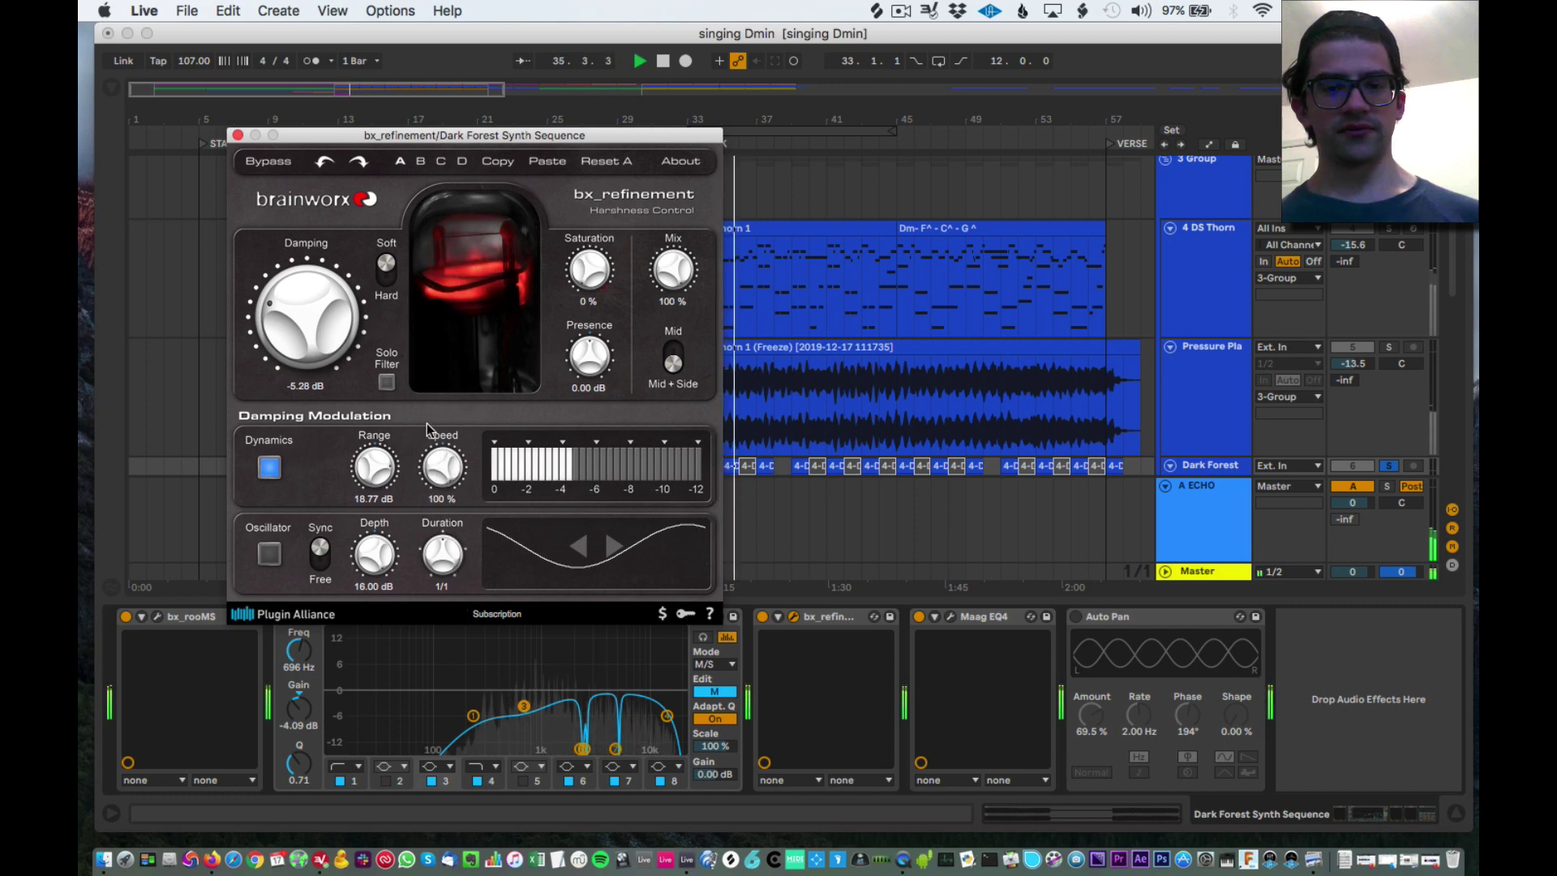
key("space")
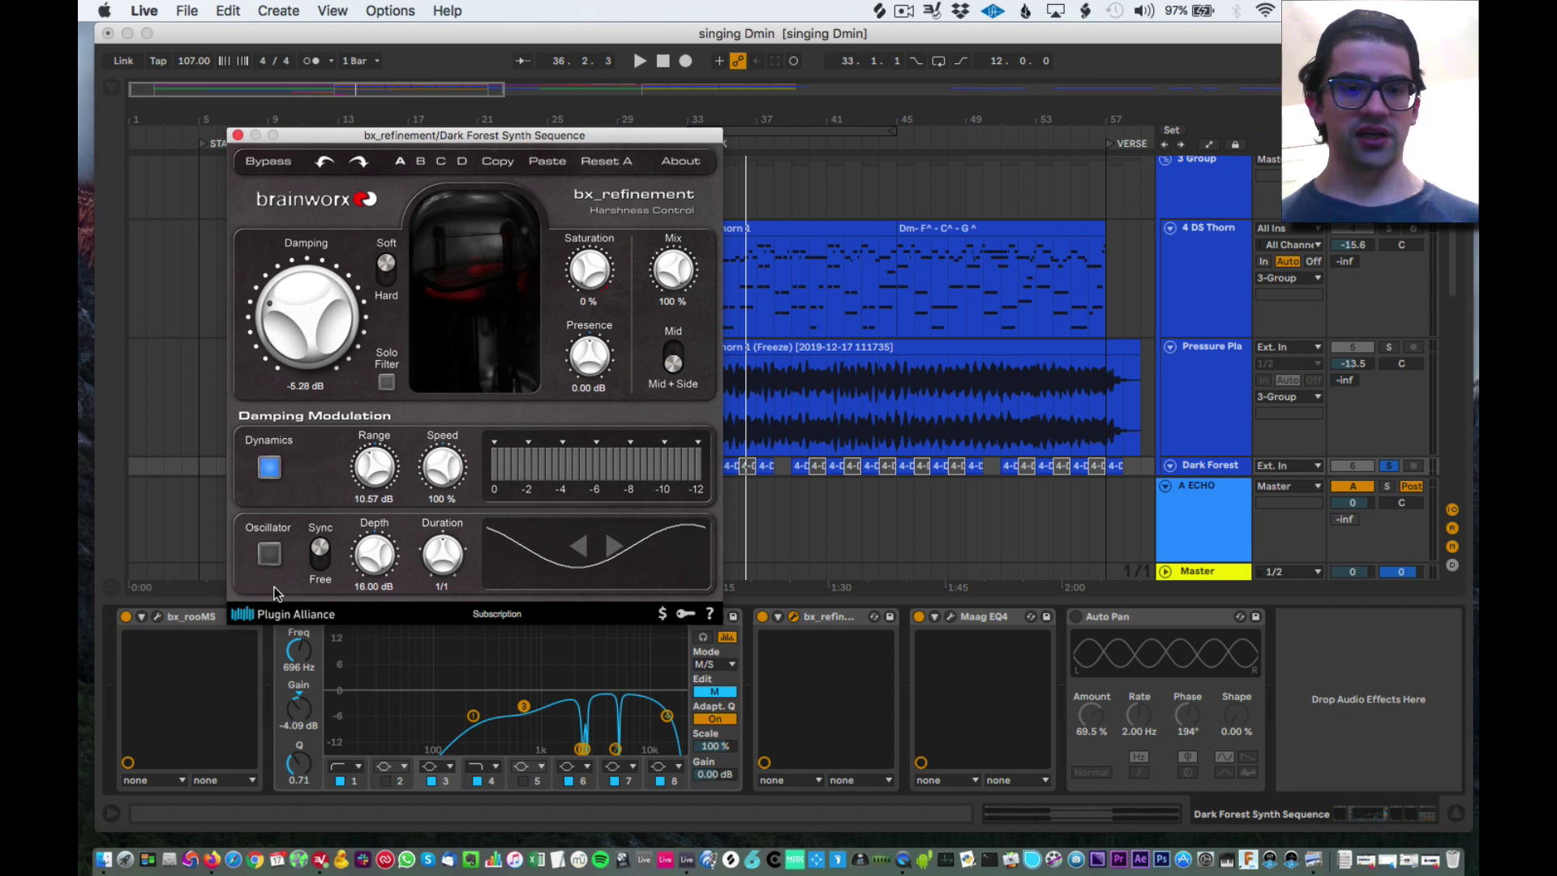
Drive bx_refinement's damping from the oscillator, tempo-synced with a 1/4 Duration.
left_click(270, 556)
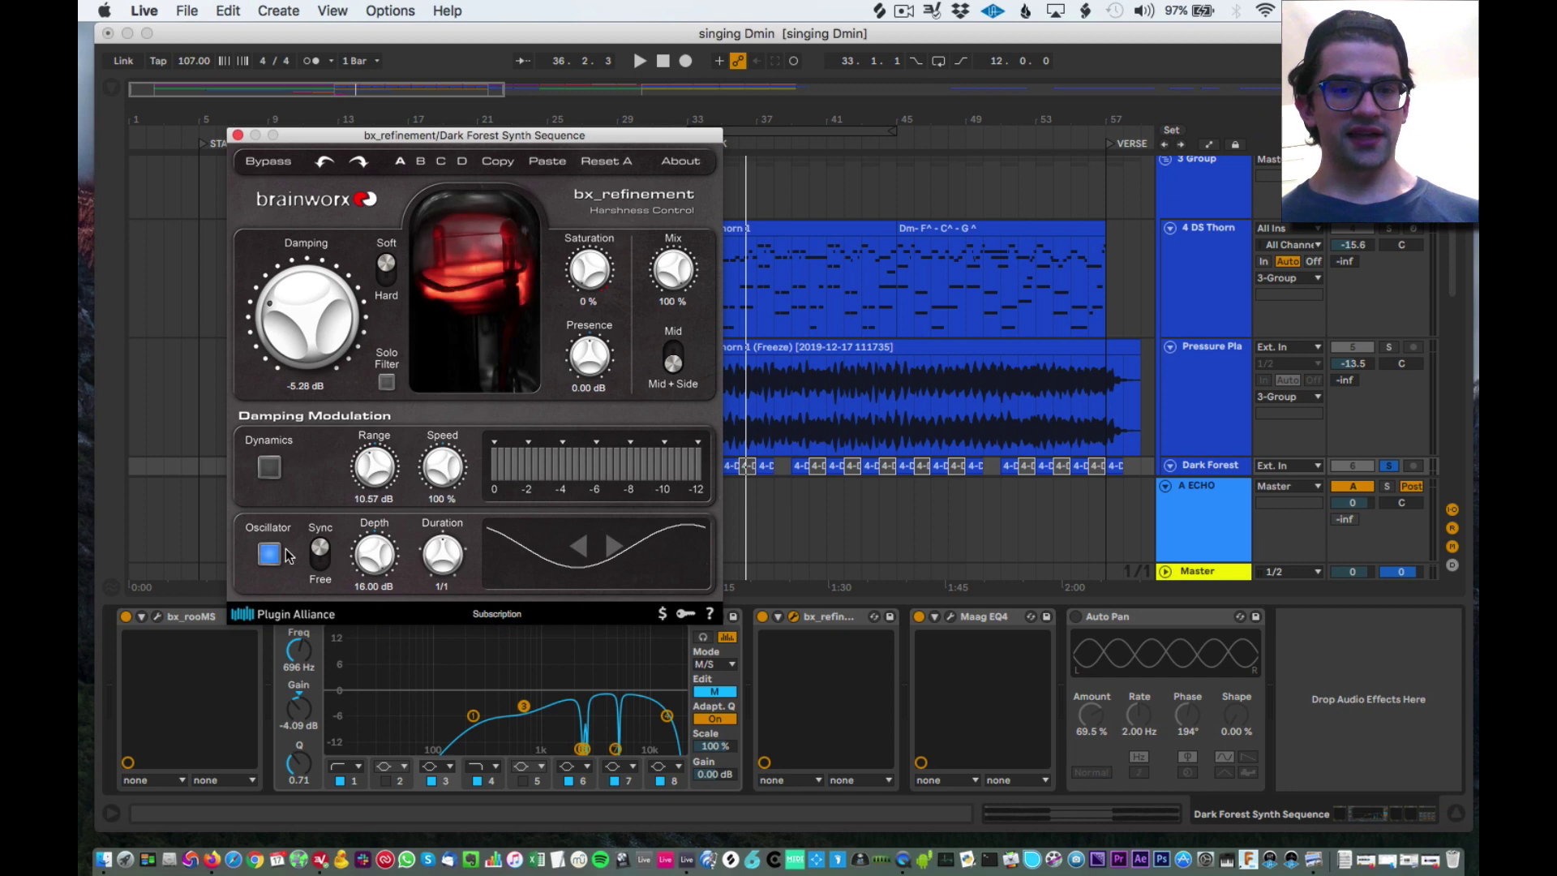
left_click(320, 558)
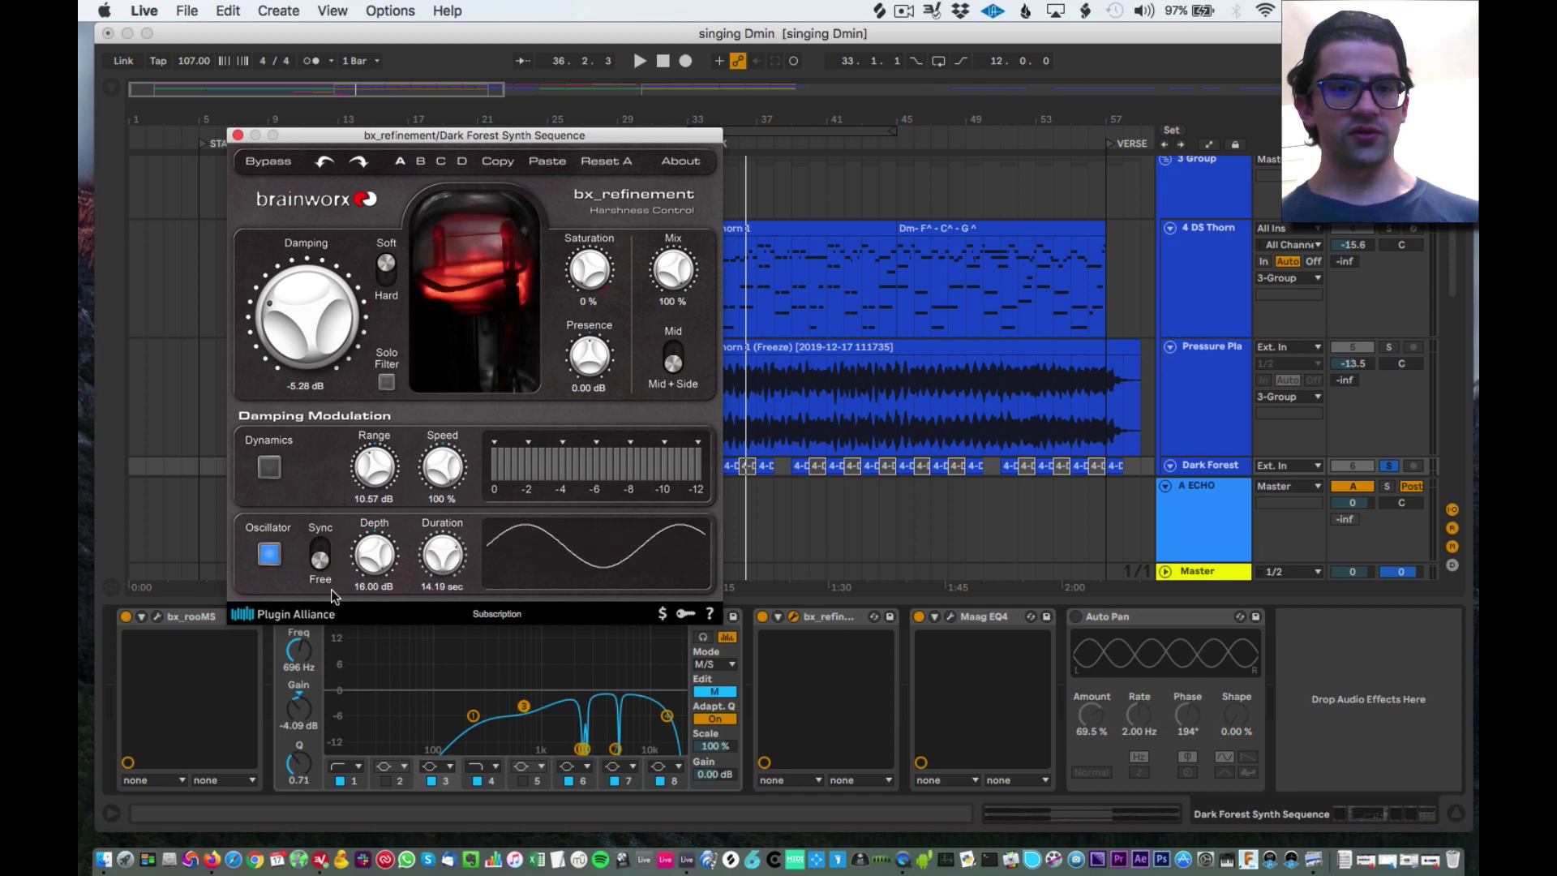
left_click(321, 555)
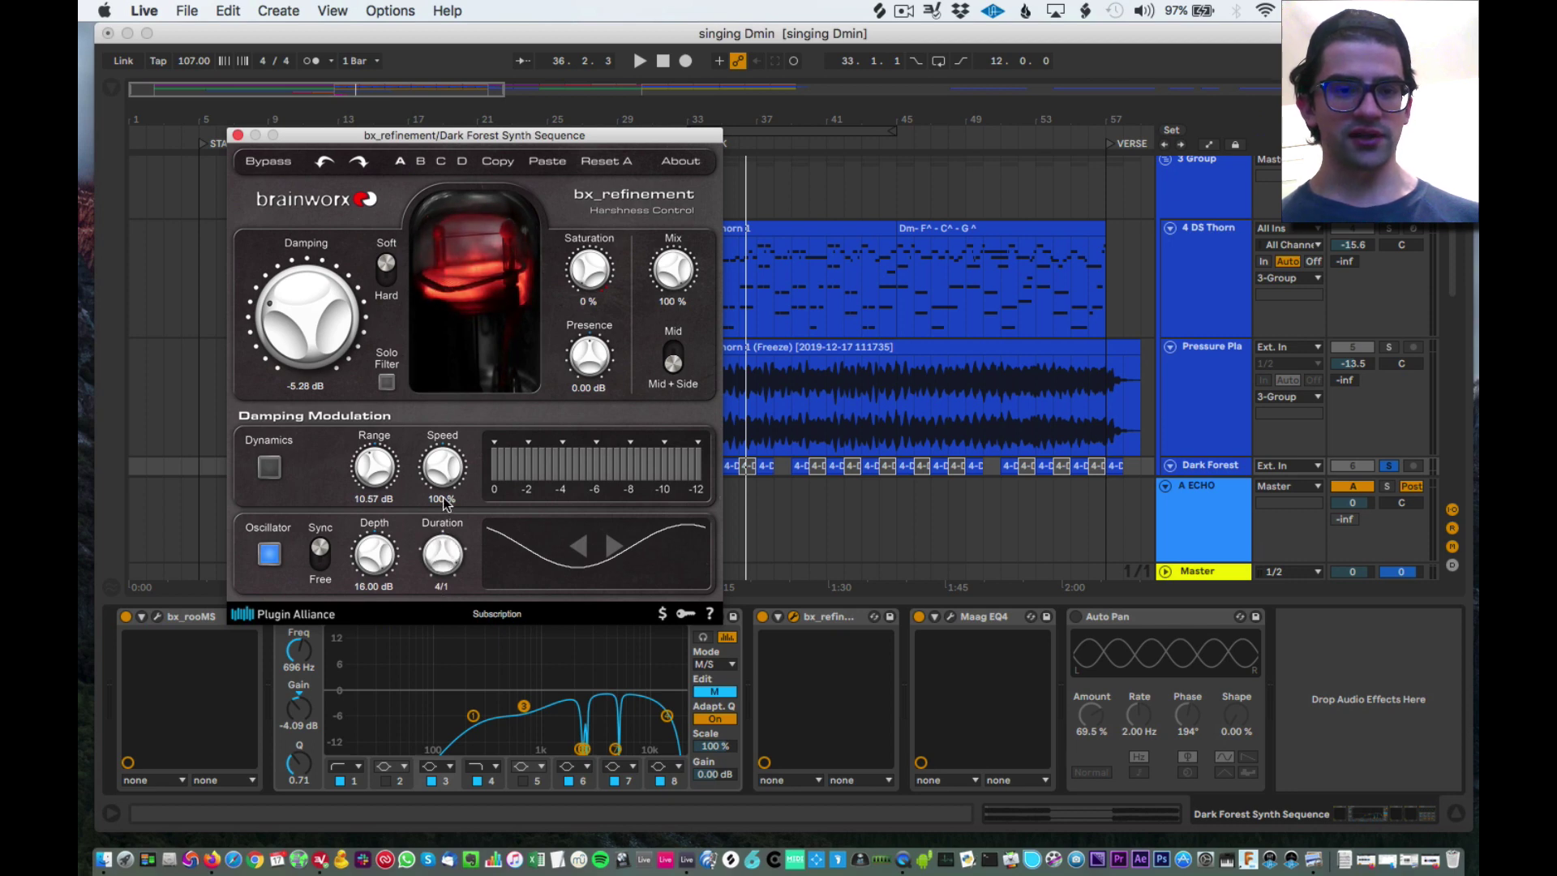
left_click_drag(455, 587, 461, 667)
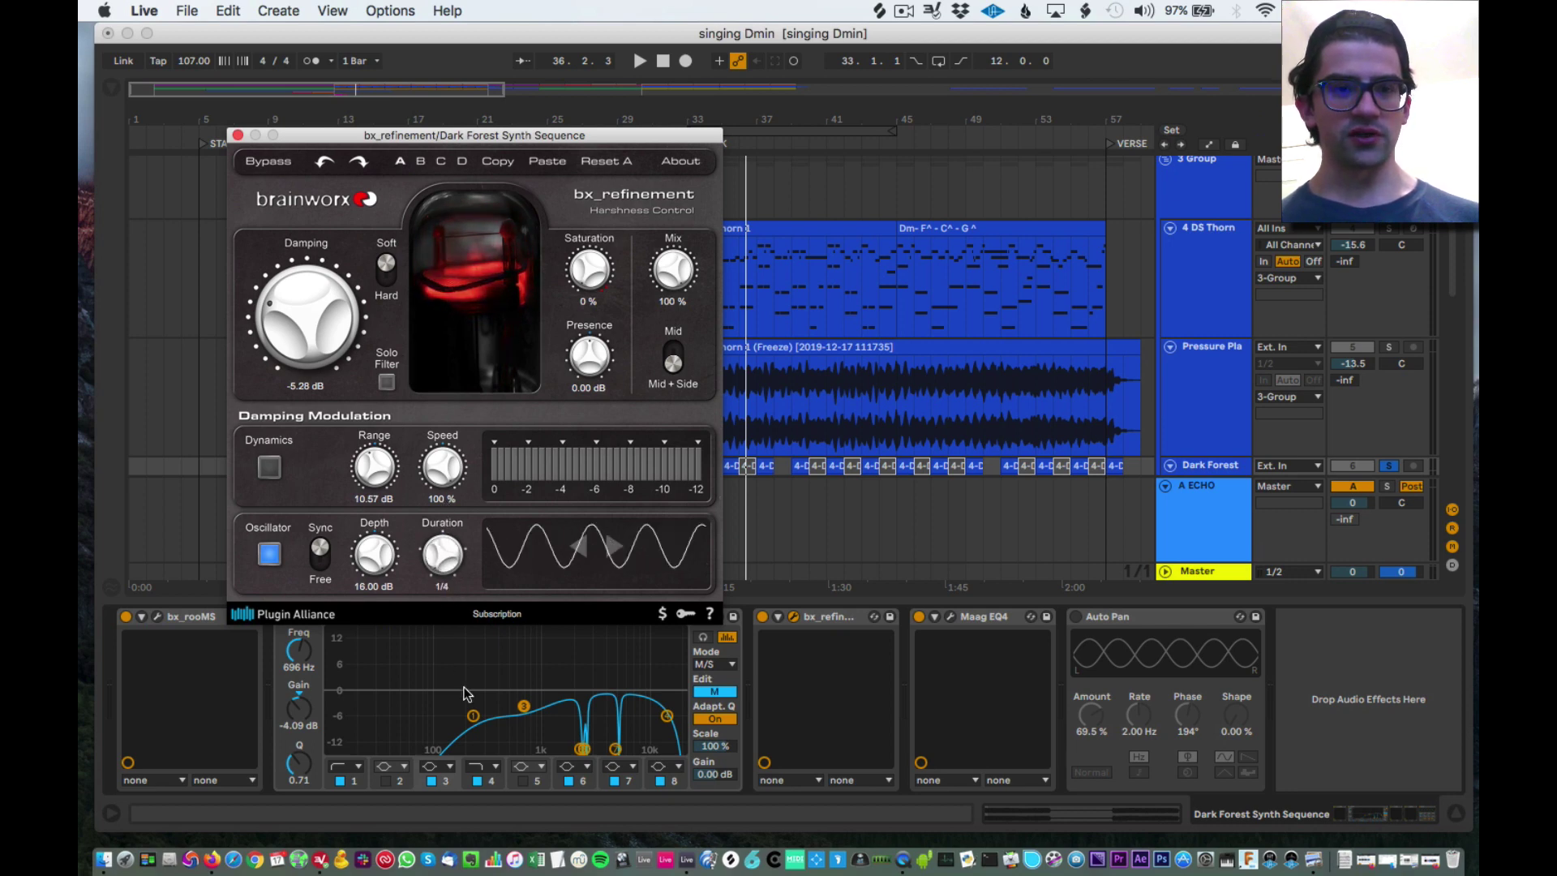
Play the arrangement to audition the modulated synth, stop, then restart from the start marker.
left_click(478, 669)
key("space")
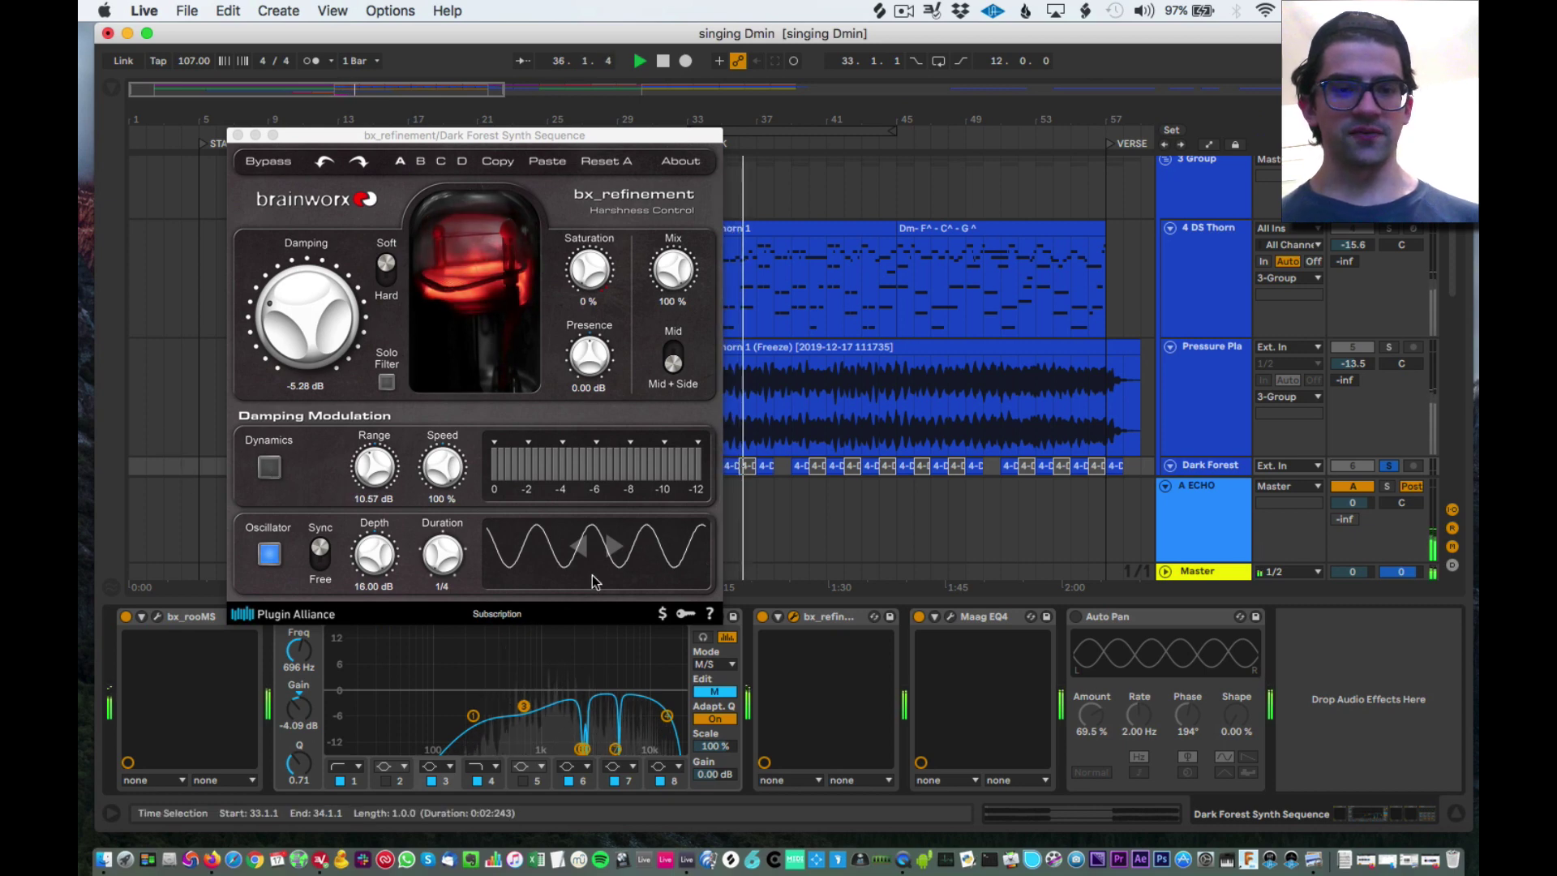
left_click(448, 572)
key("space")
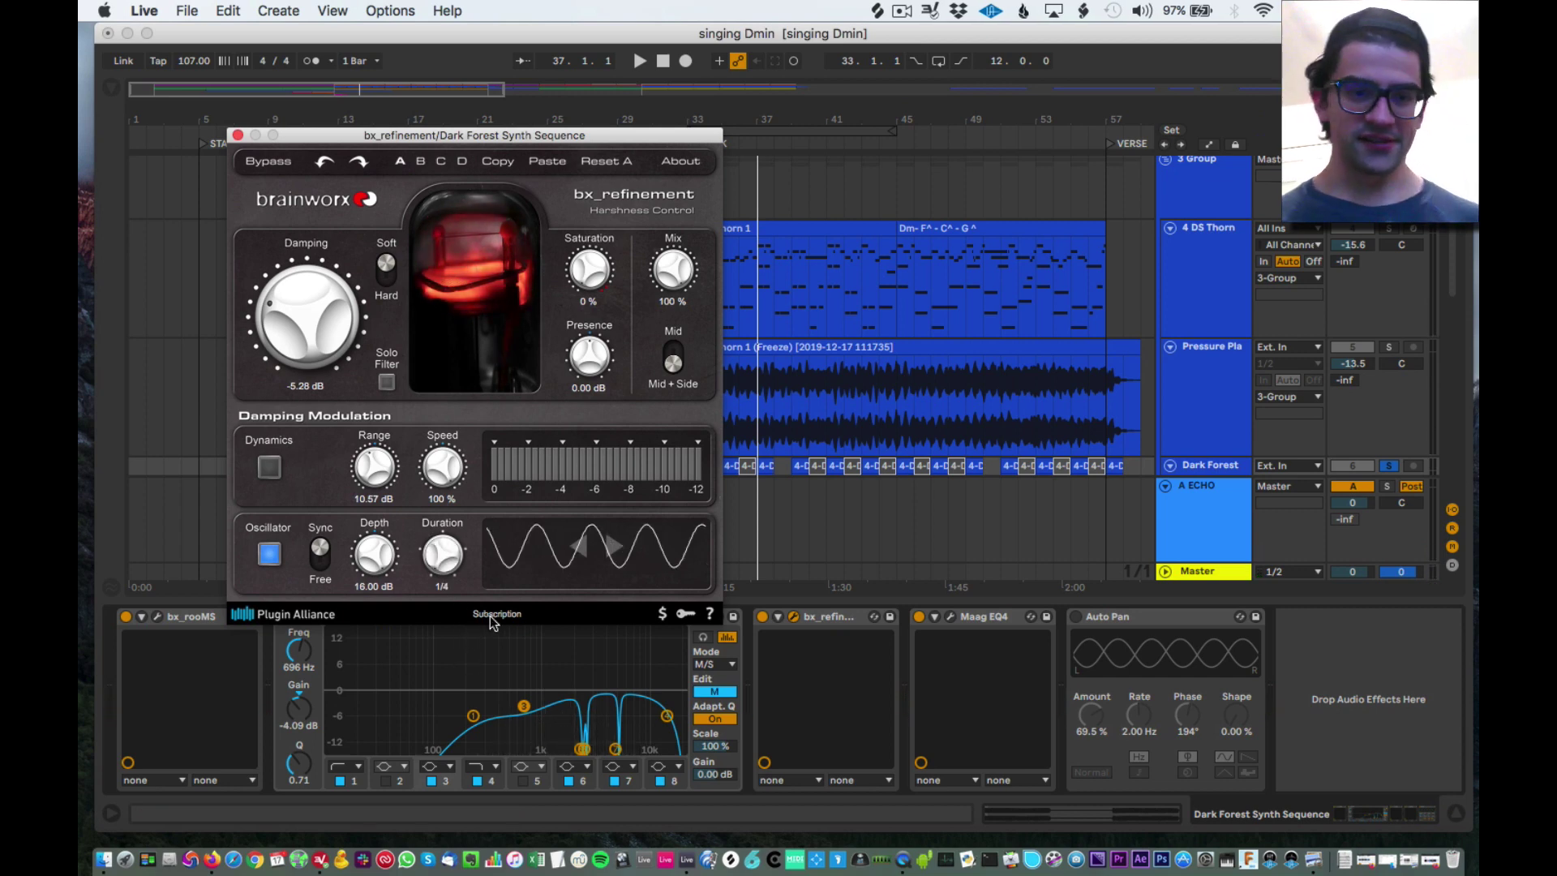
key("space")
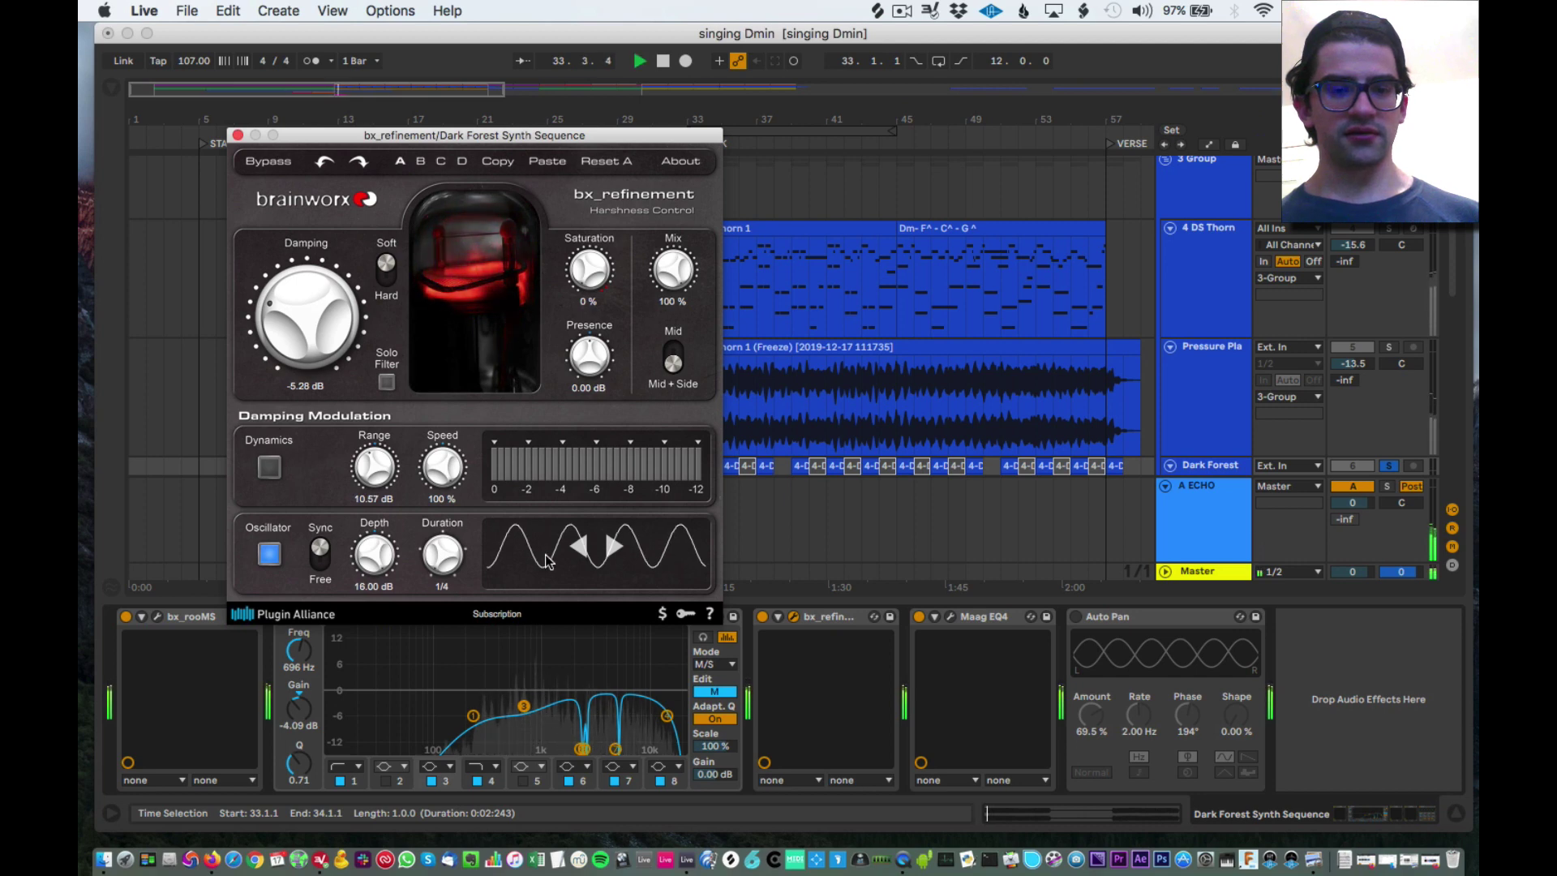
key("space")
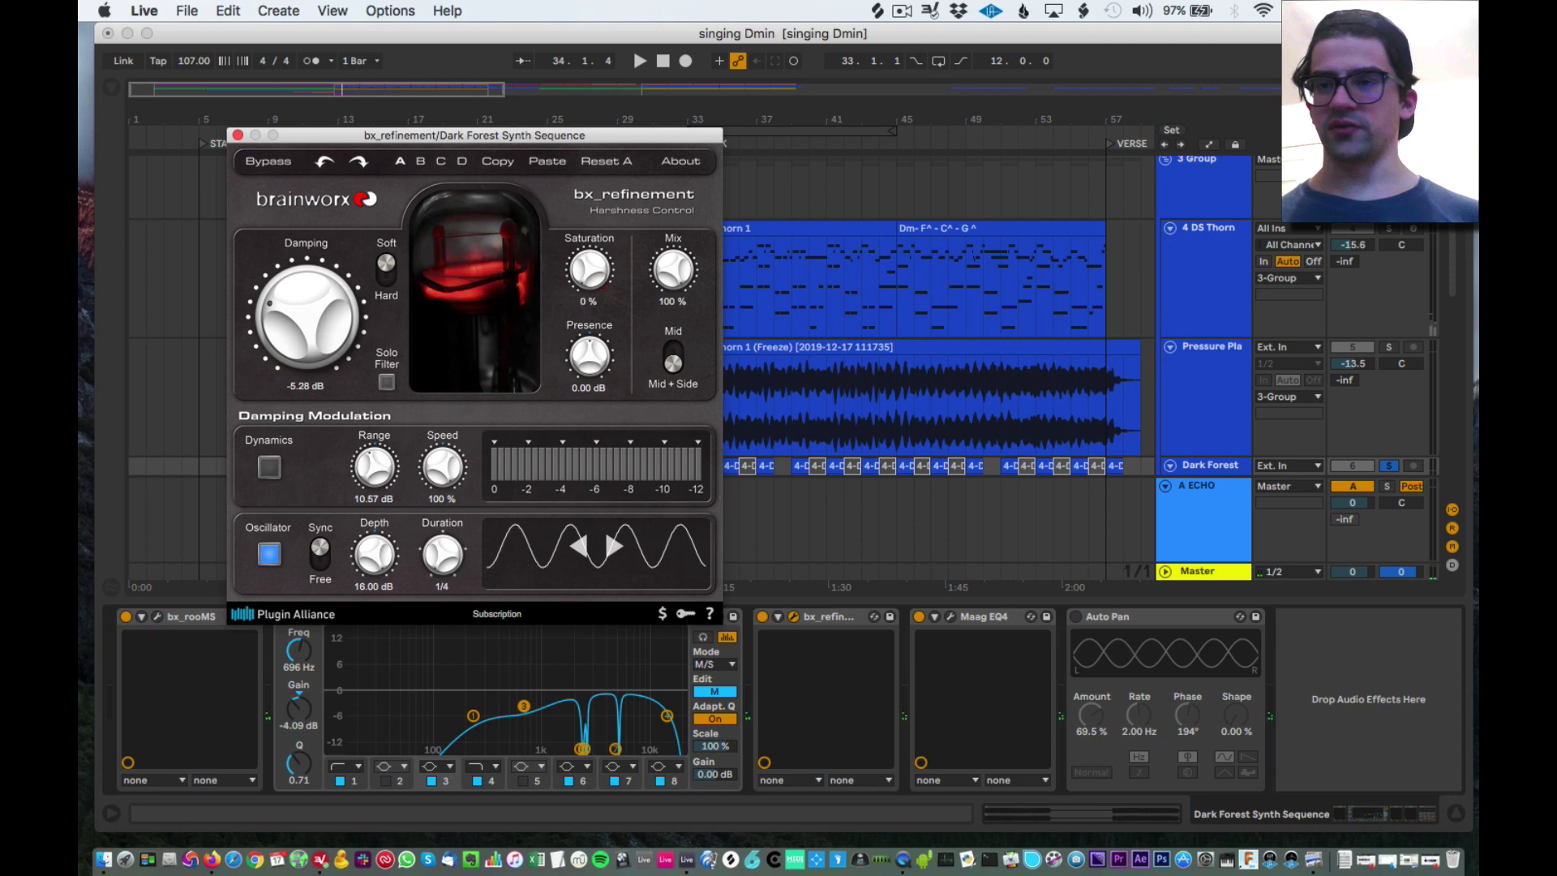
key("space")
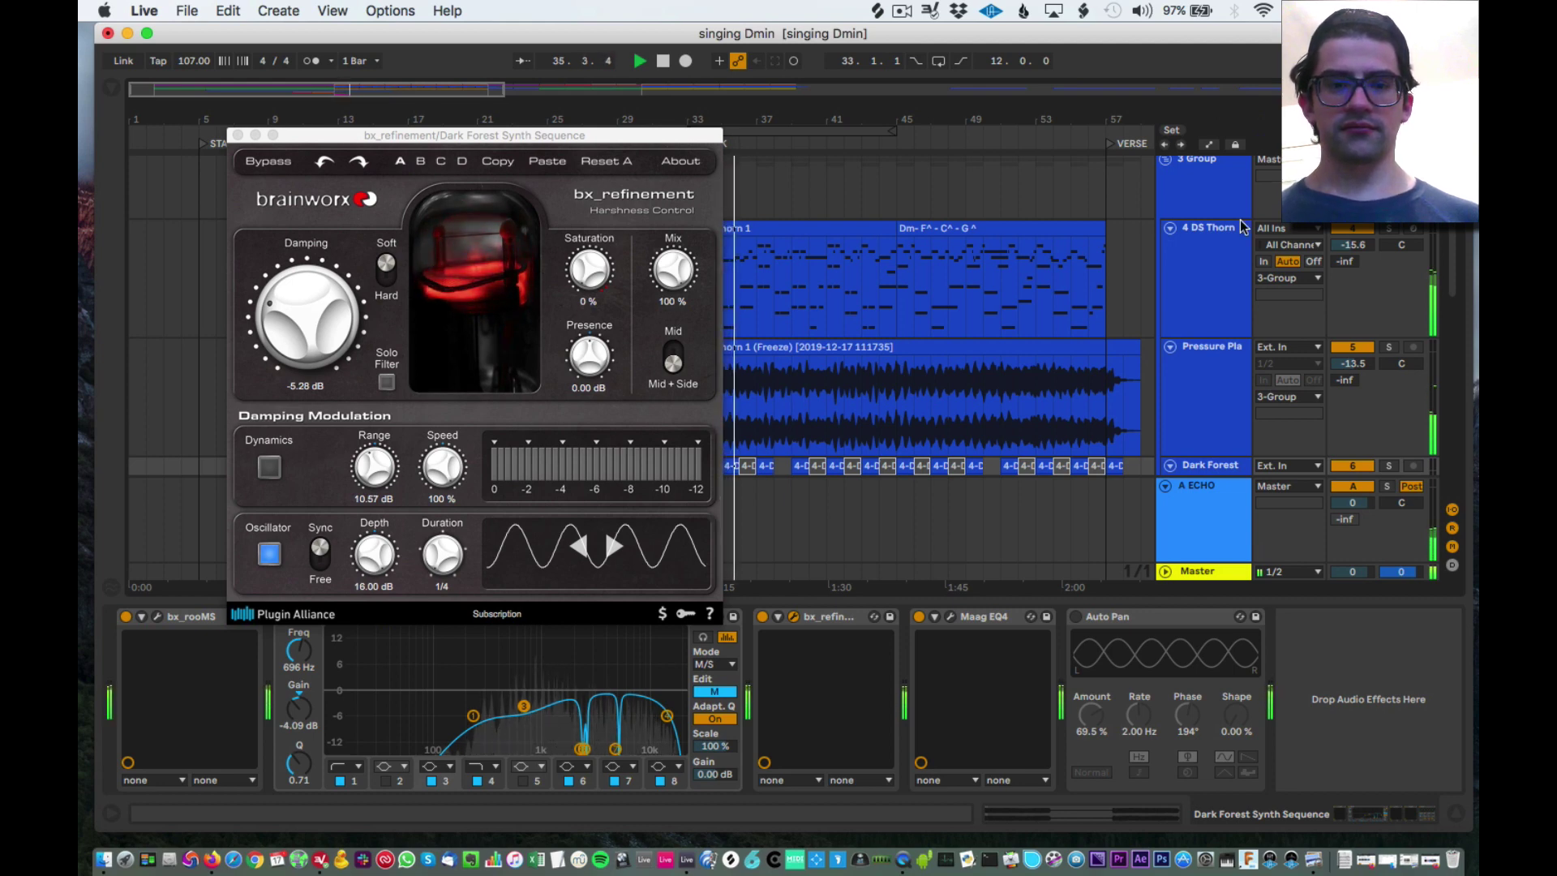
key("space")
left_click(553, 568)
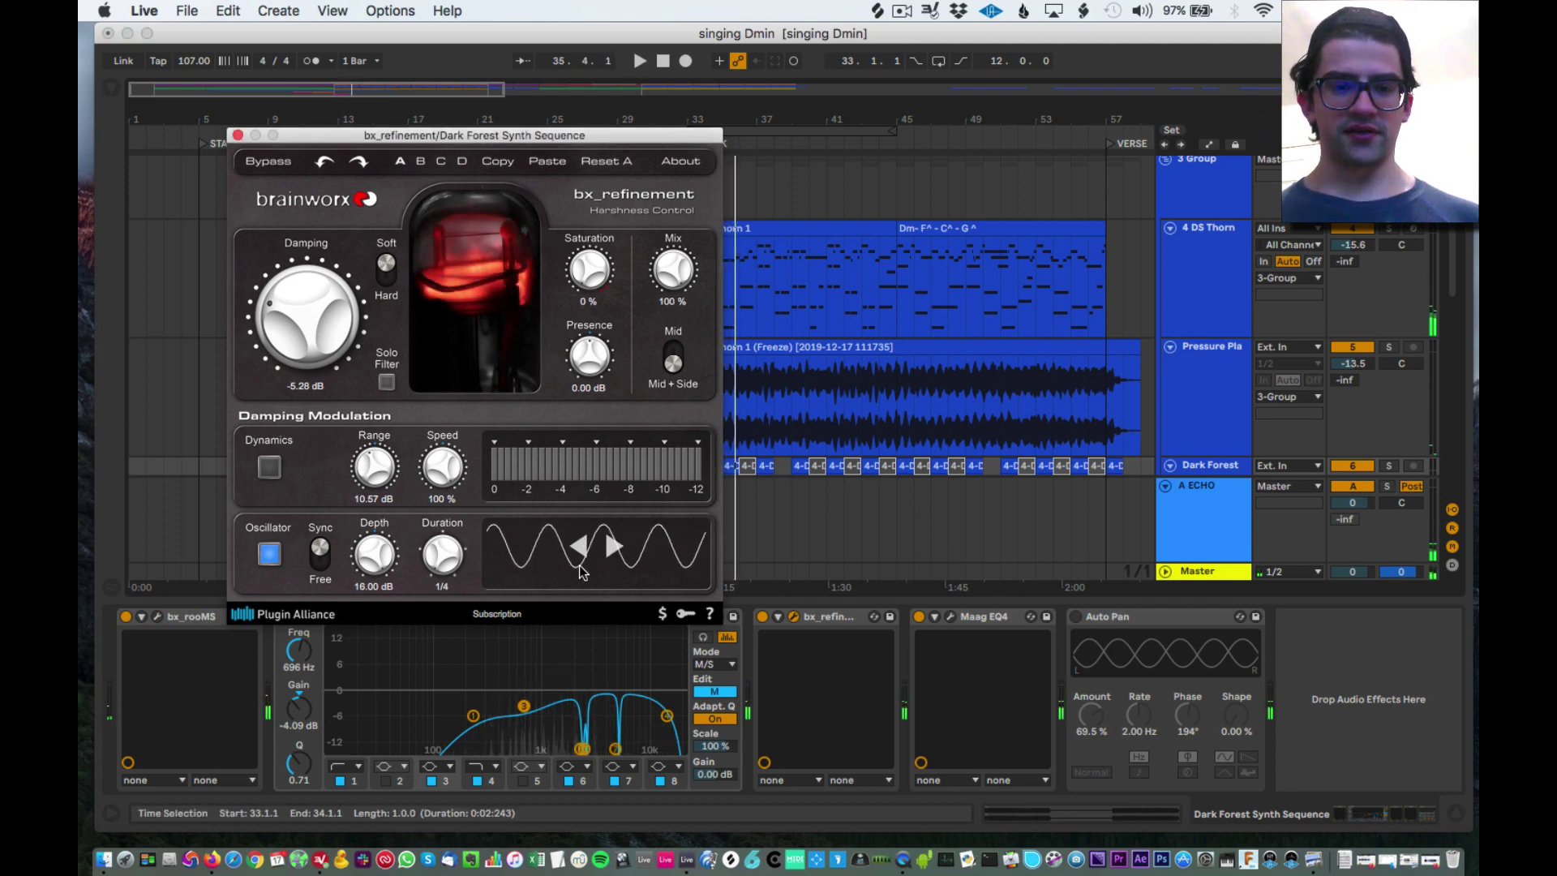
key("space")
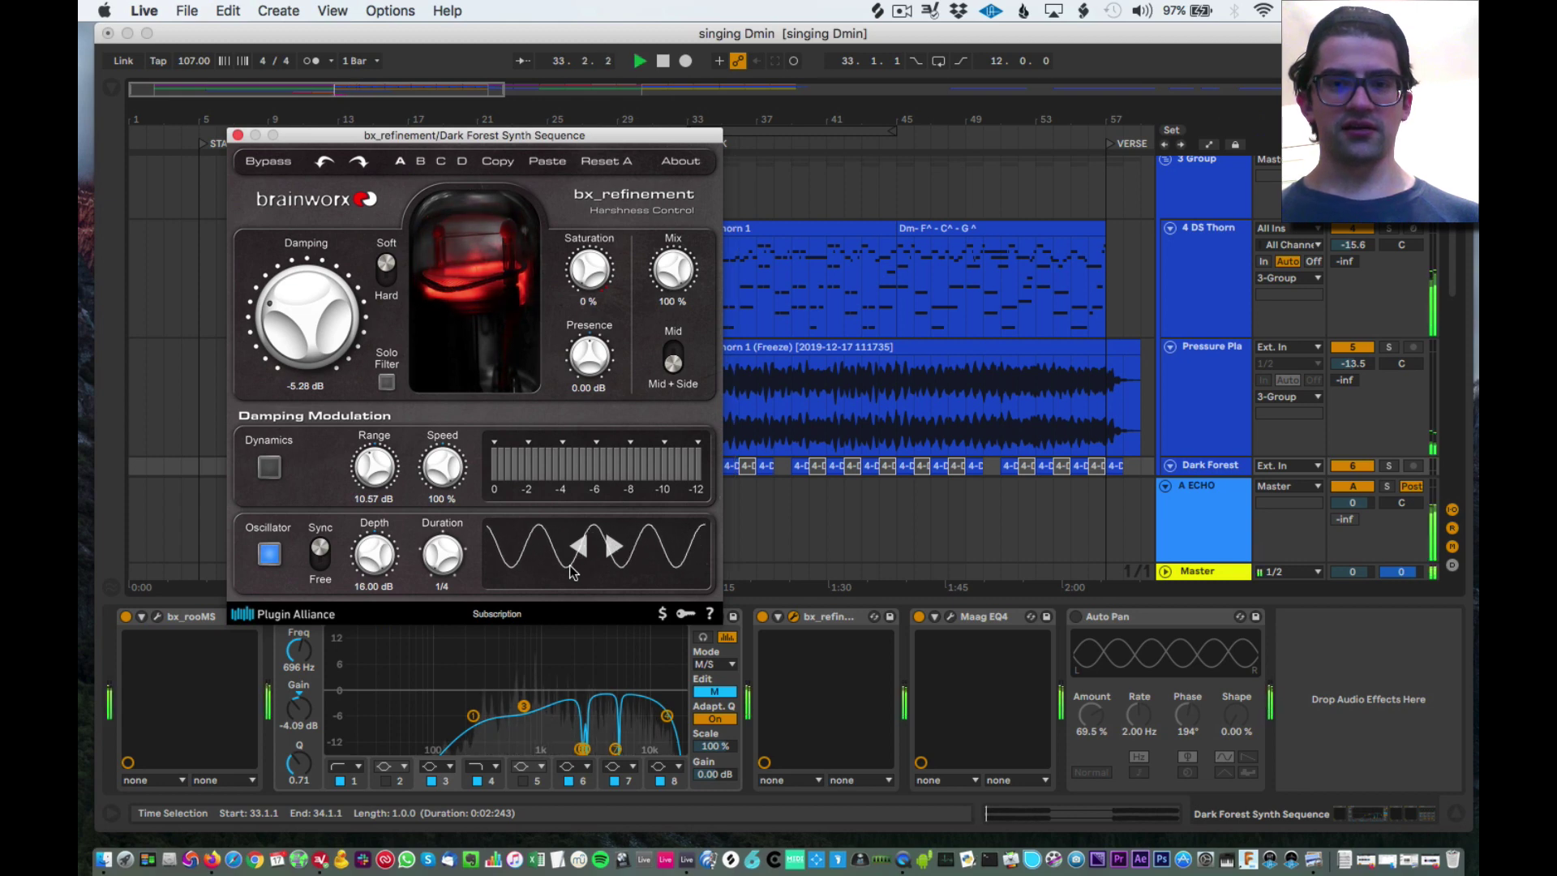
key("space")
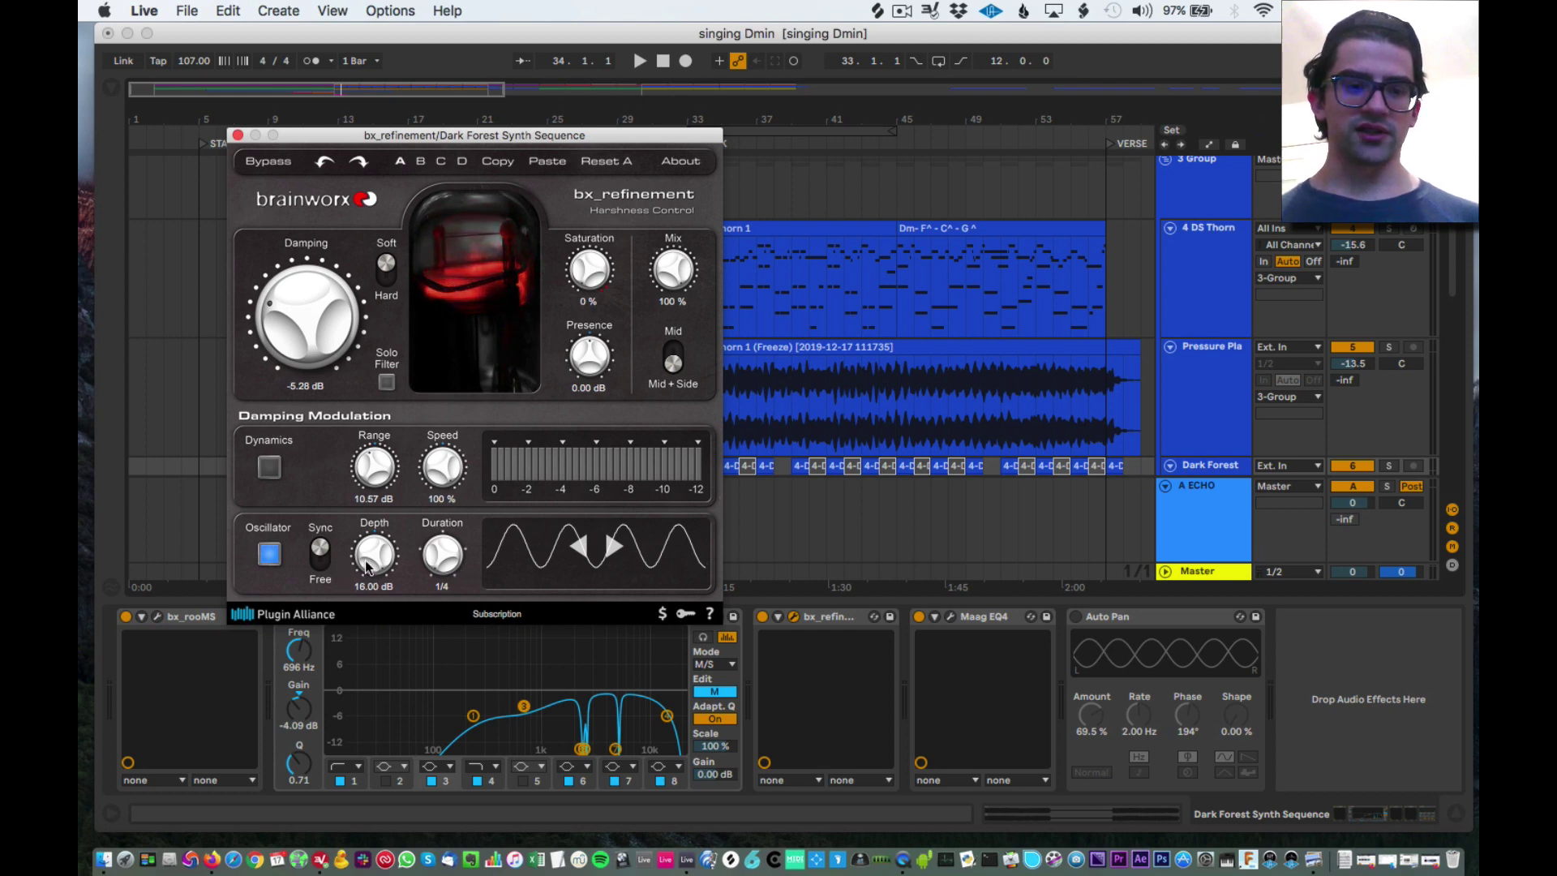
Zero the oscillator Depth and try free-running rates from 0.10 sec to about 9.46 sec.
left_click_drag(368, 558, 388, 816)
left_click(387, 741)
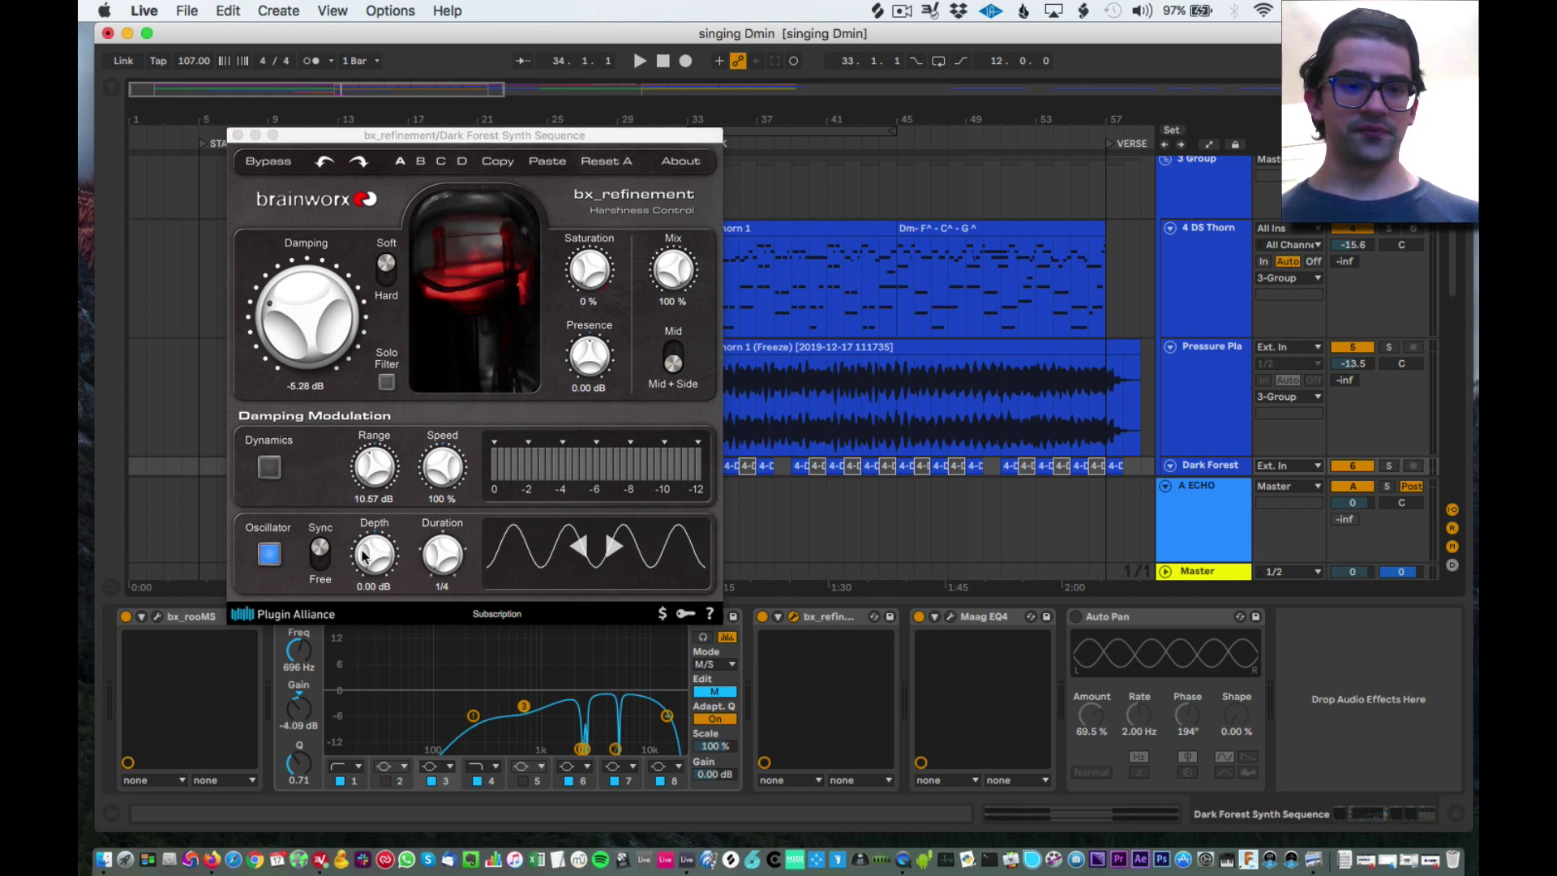
left_click(320, 554)
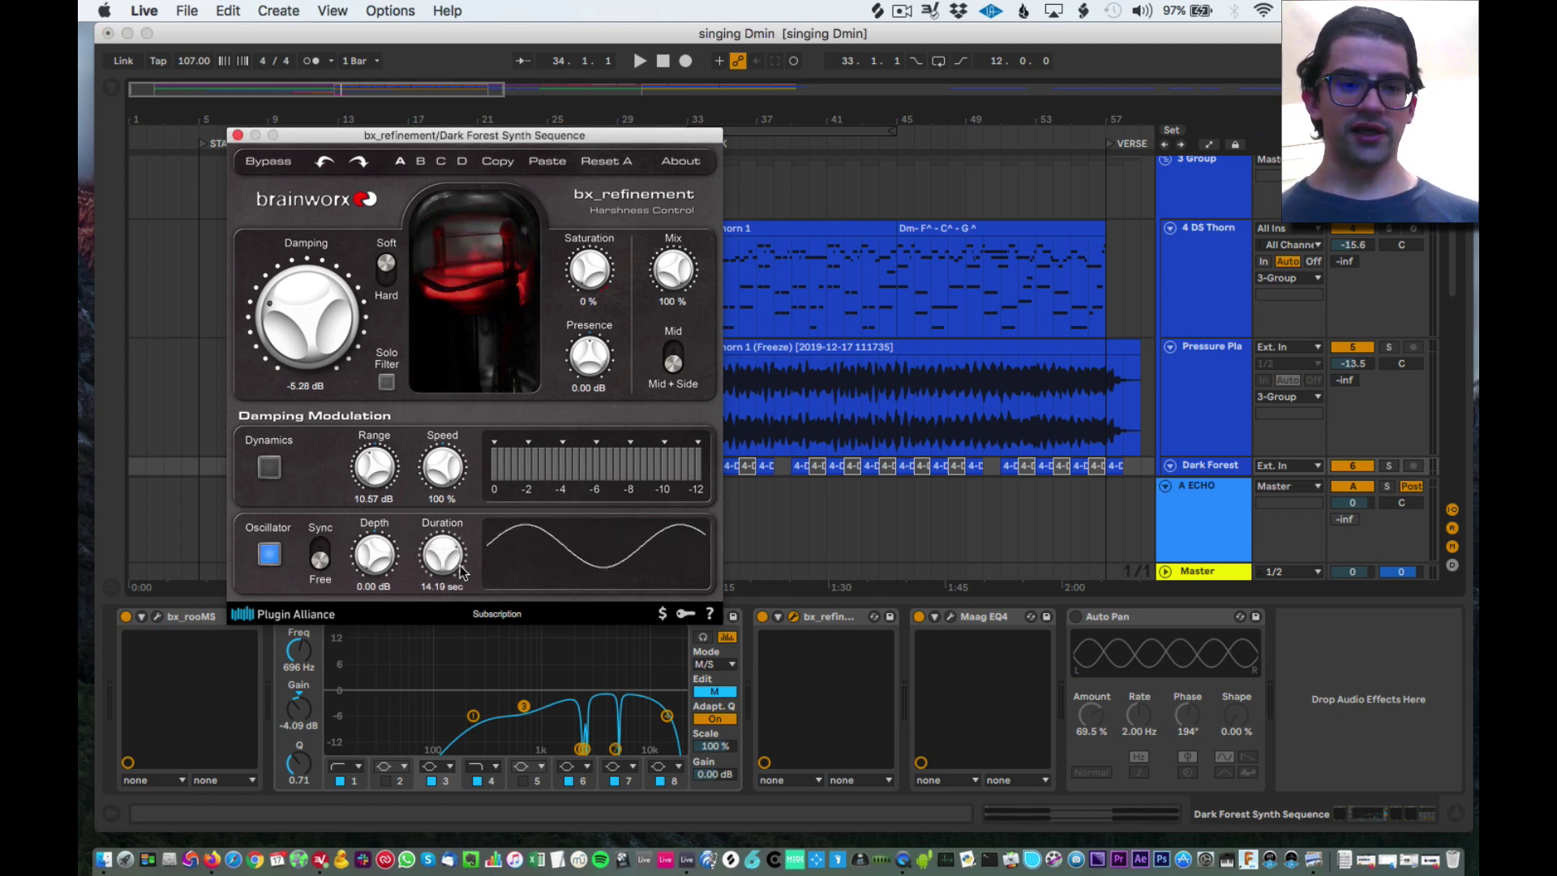
left_click_drag(452, 565, 455, 664)
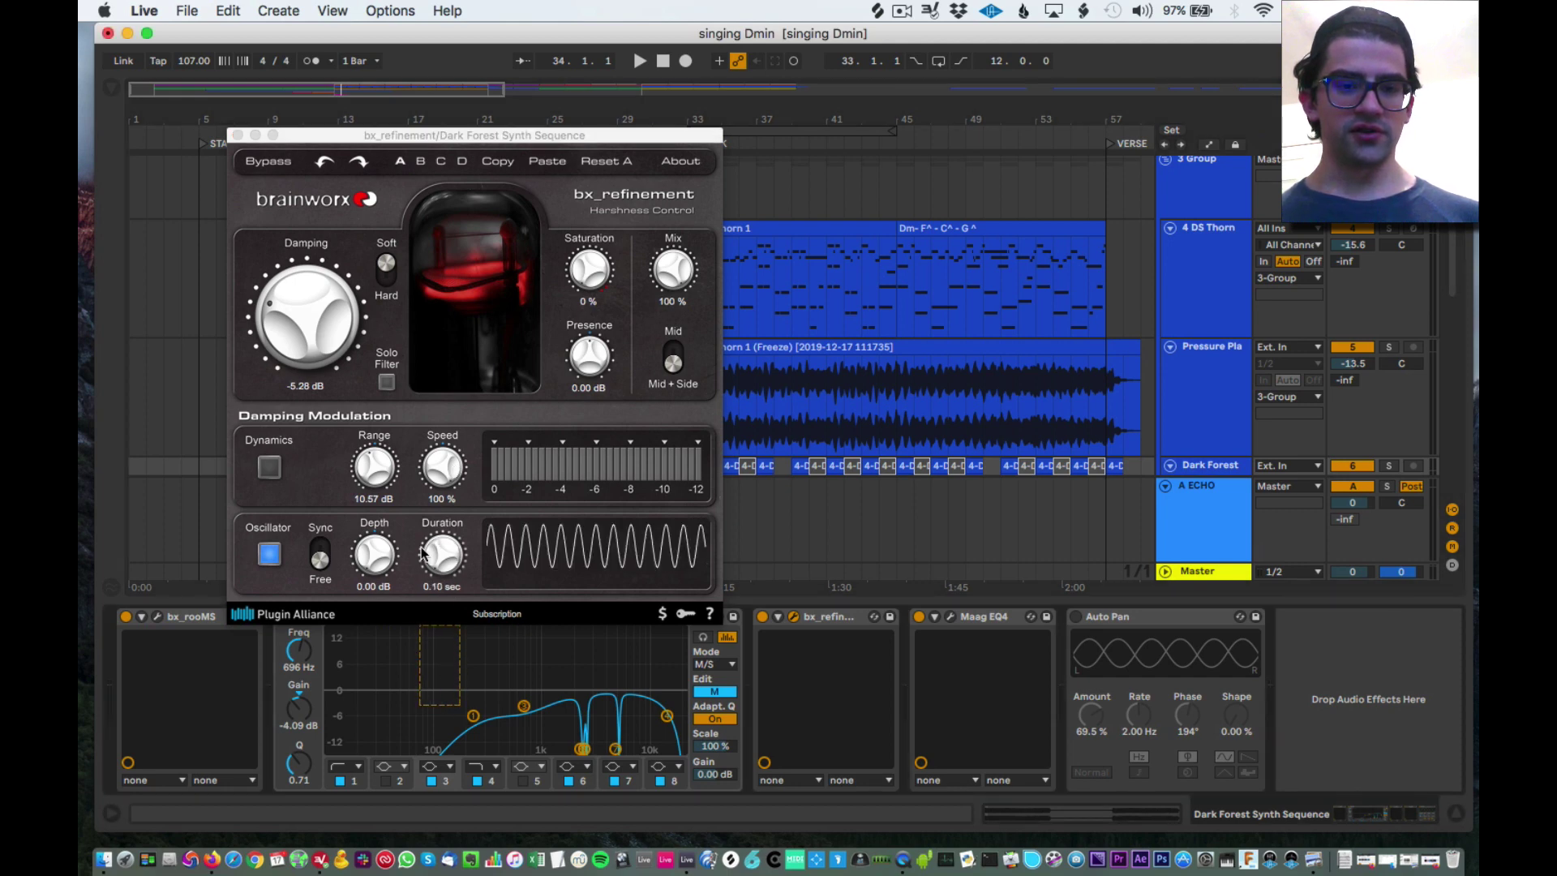
mouse_move(440, 560)
left_mouse_down()
mouse_move(434, 629)
mouse_move(456, 511)
mouse_move(452, 566)
mouse_move(433, 554)
left_mouse_up()
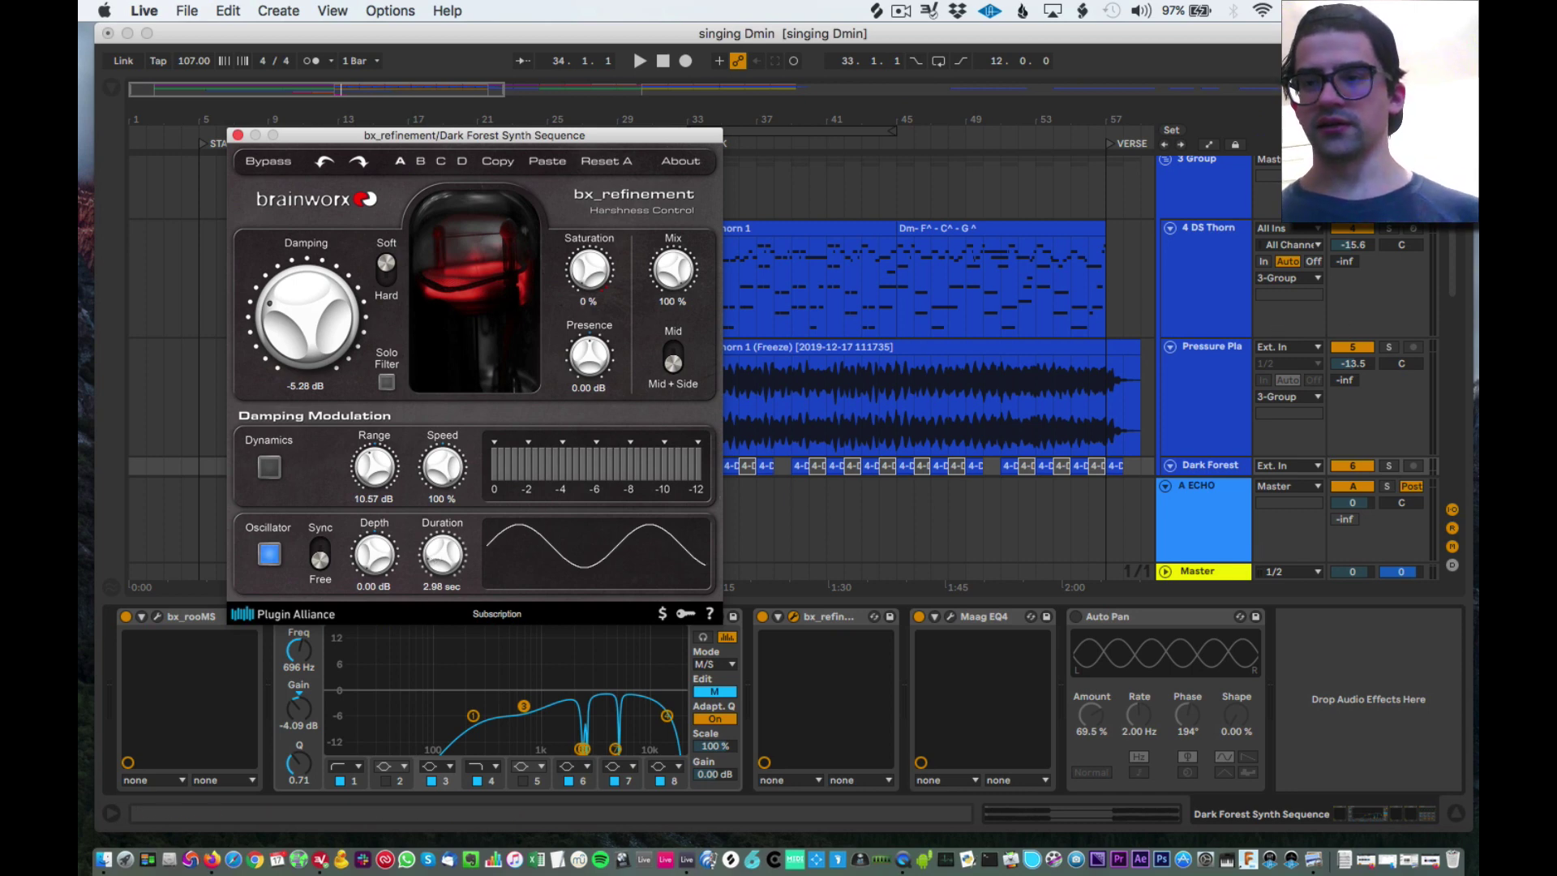
Raise Depth toward 8.35 dB, re-sync the rate to 1/4 tempo, and audition the synth.
left_click_drag(385, 572, 394, 489)
key("space")
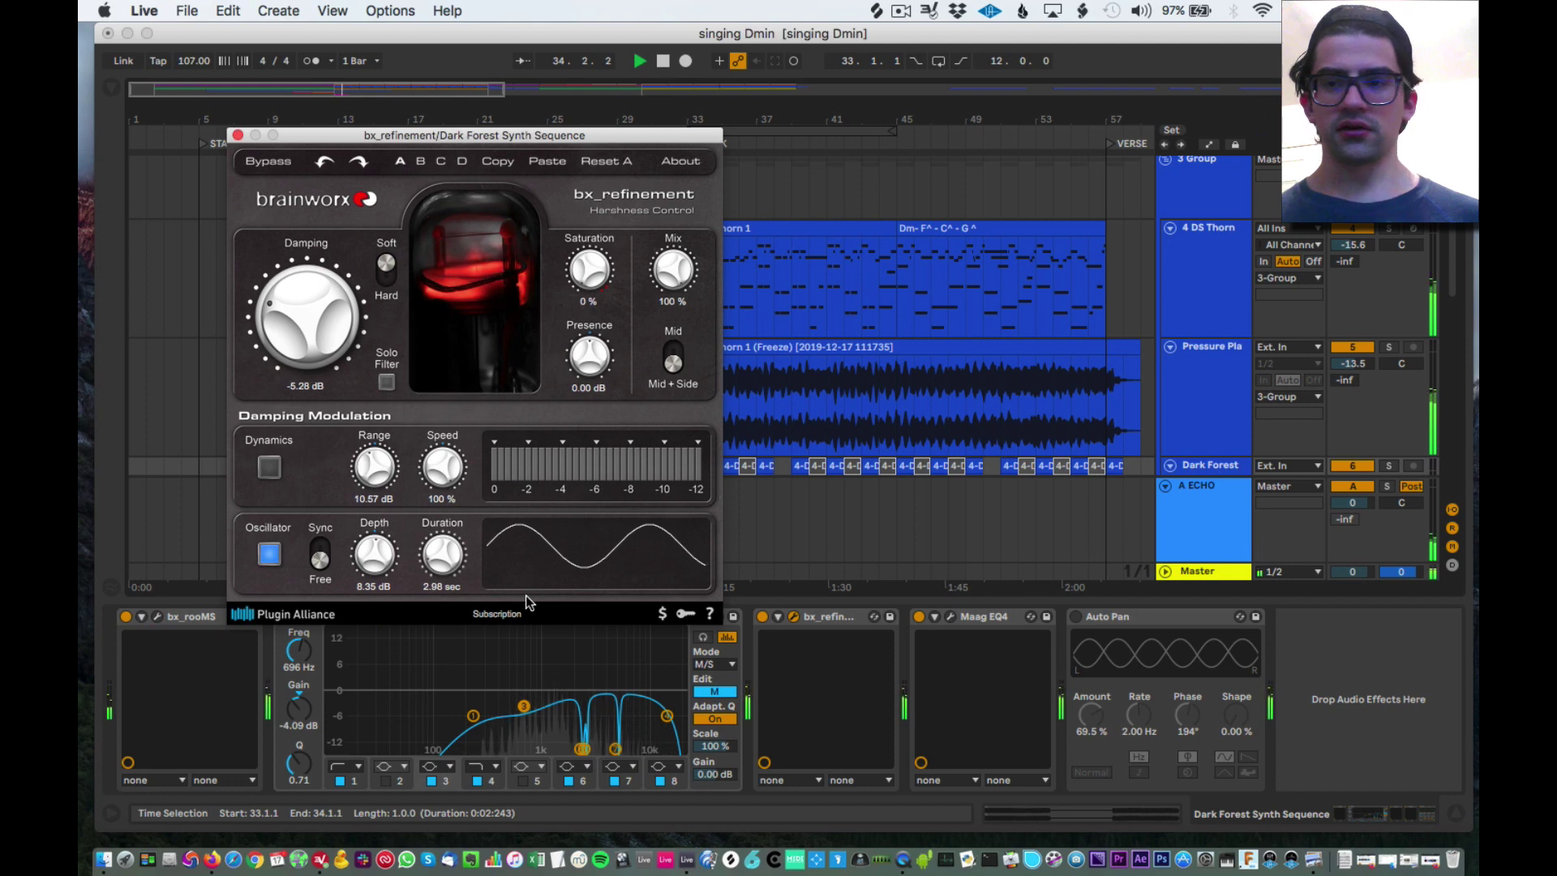
scroll(1207, 432, "down", 3)
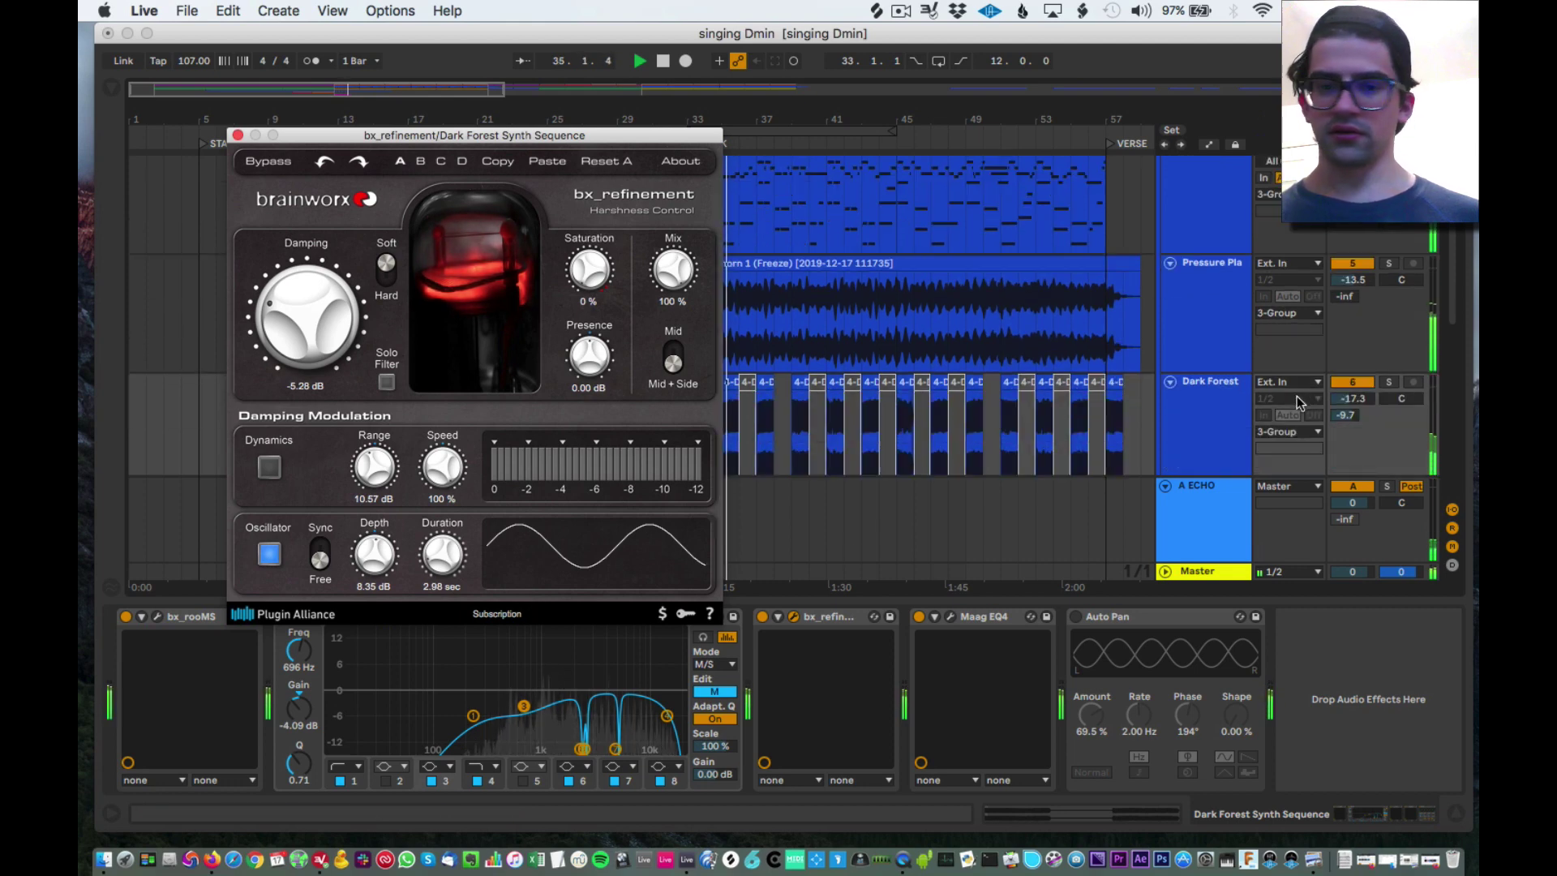
left_click(320, 552)
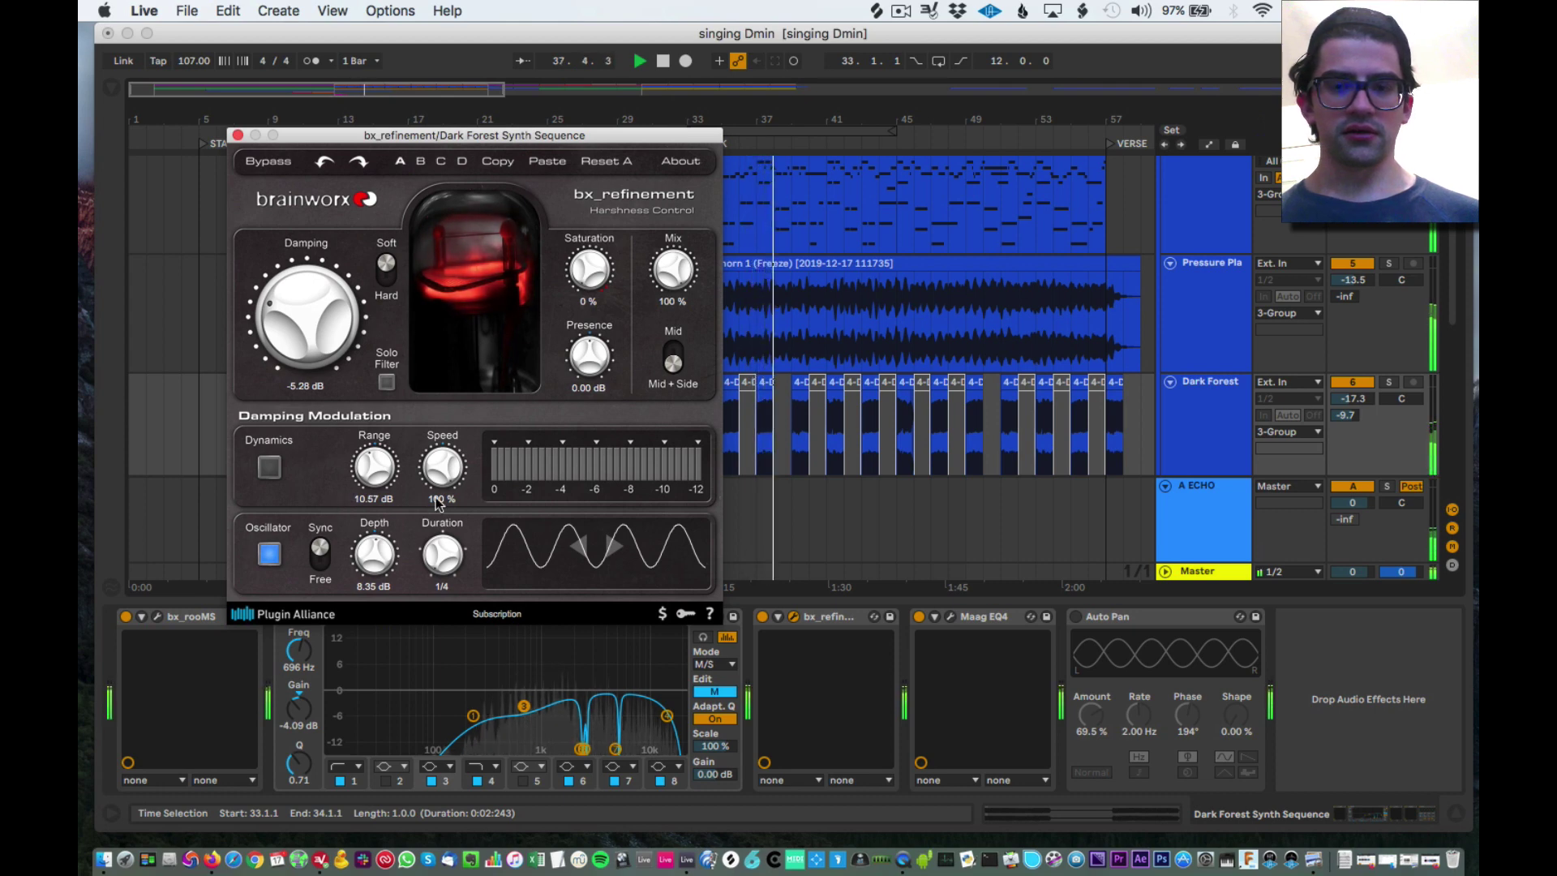
key("space")
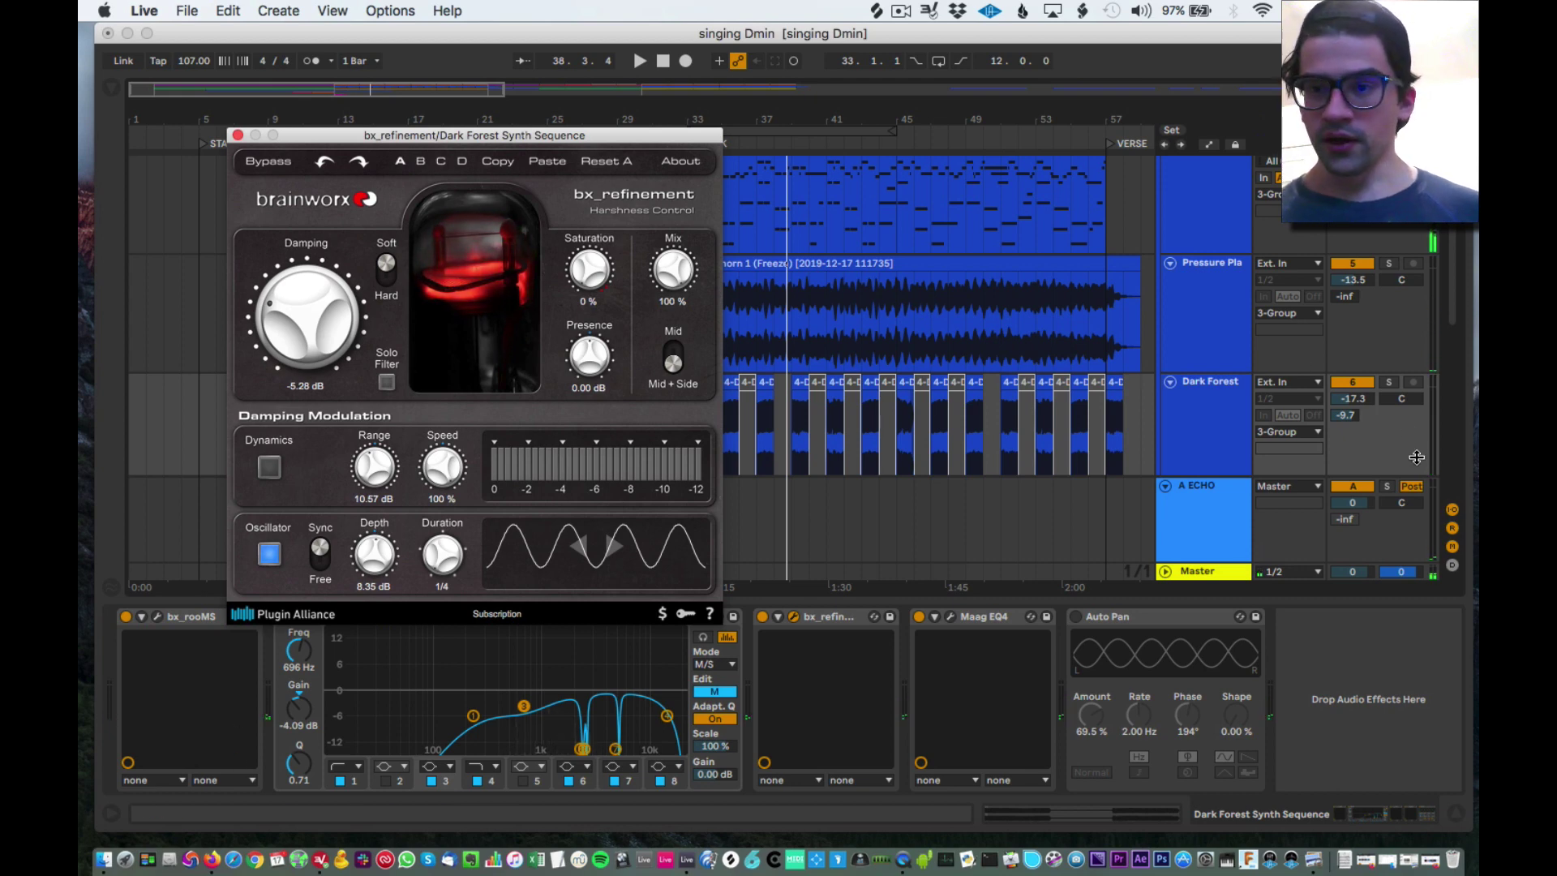
scroll(902, 446, "down", 1)
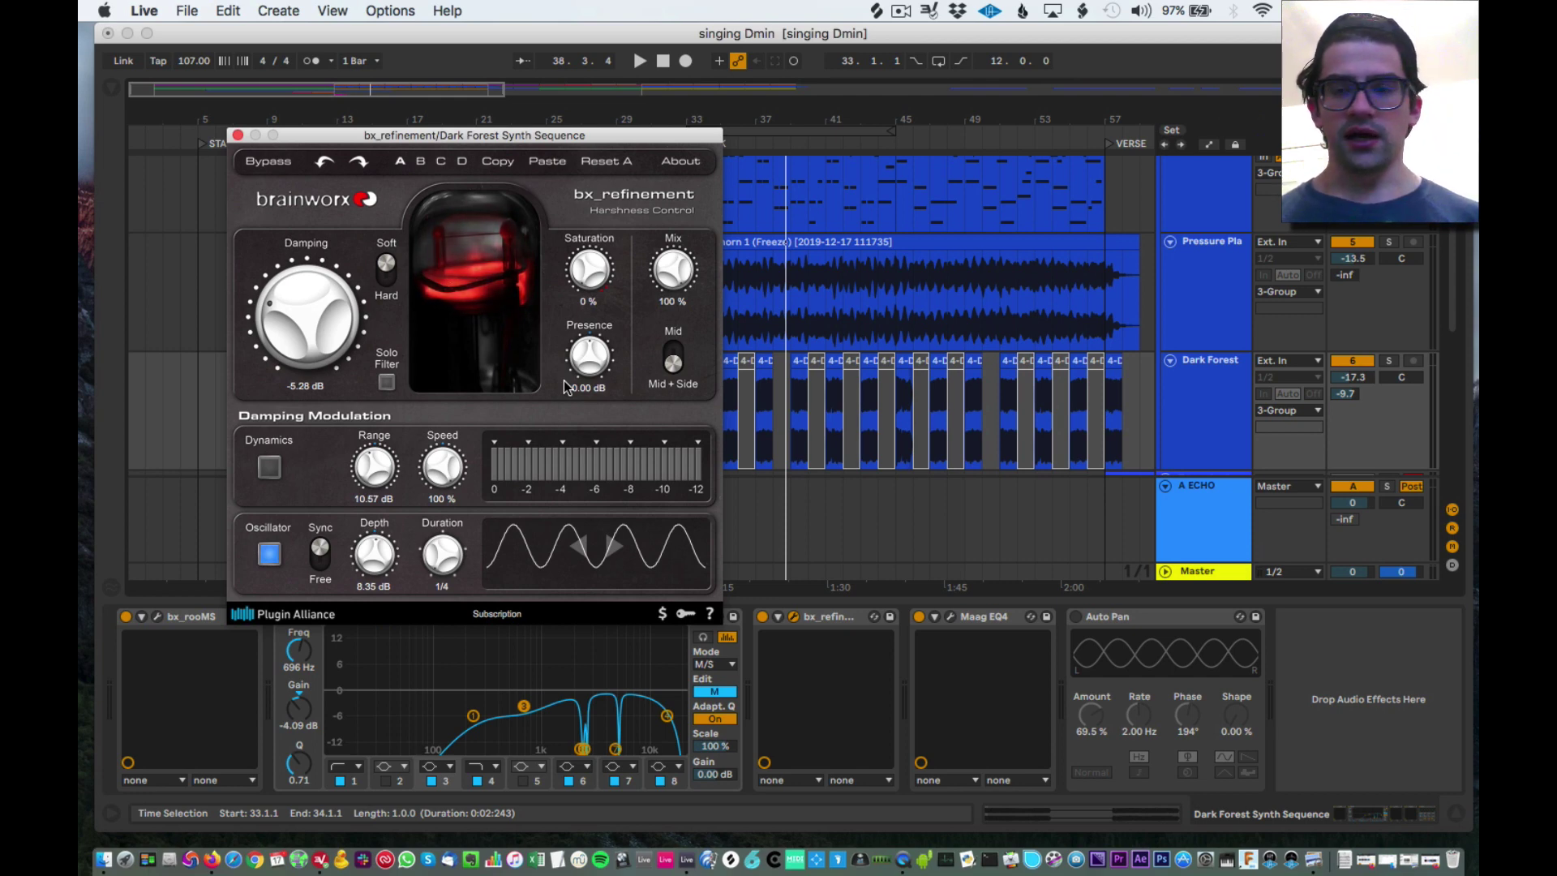
Move the plugin window aside, set the insert mark at bar 30 on Pressure Plates, and play.
left_click_drag(665, 137, 522, 91)
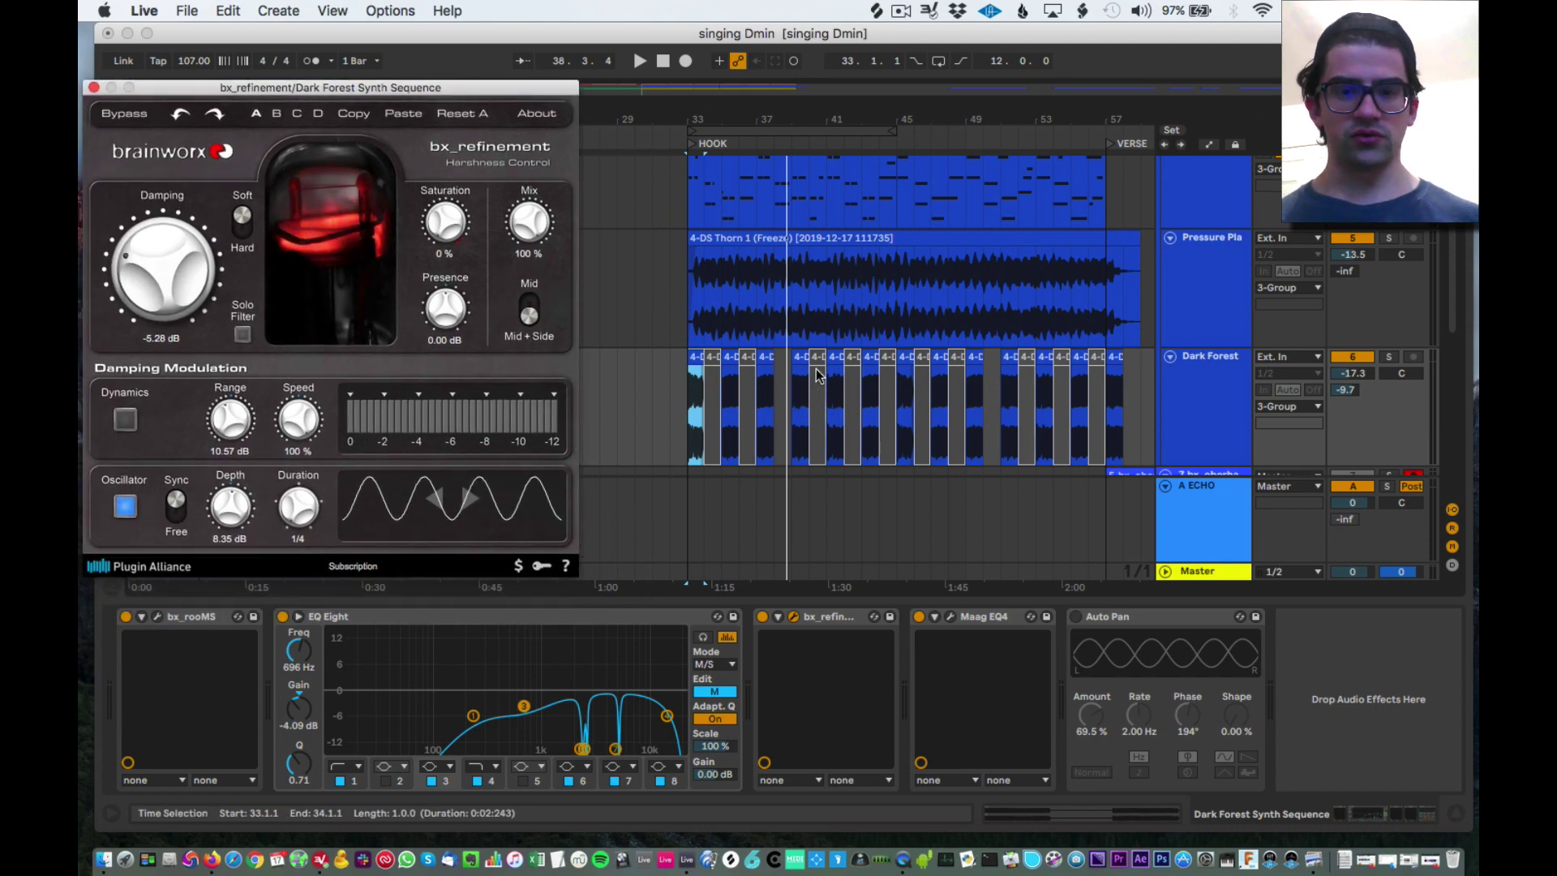
left_click(635, 314)
key("x")
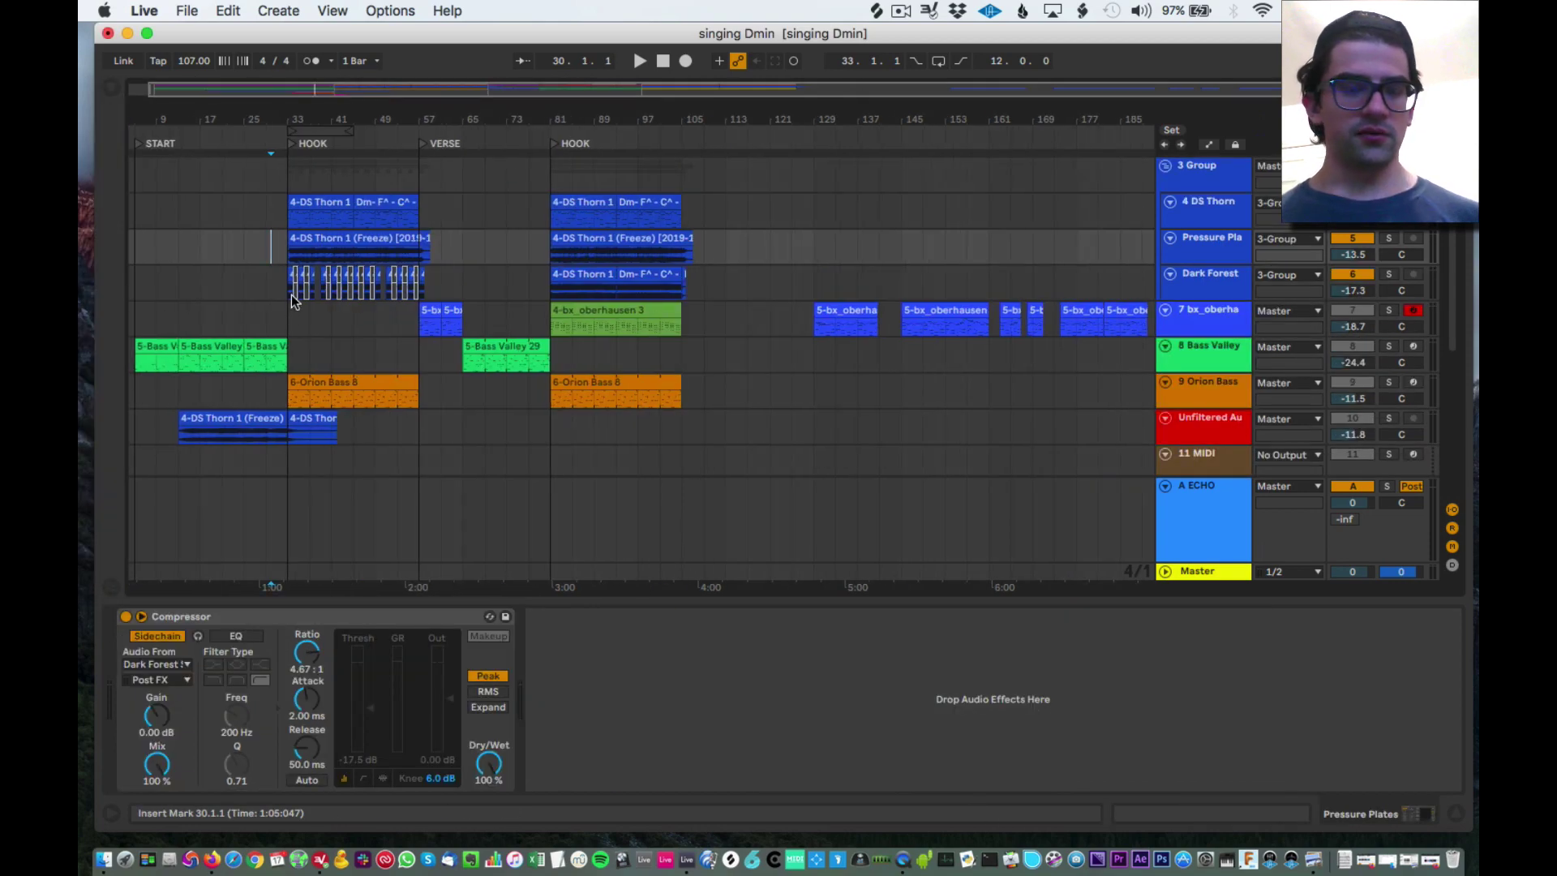
key("plus")
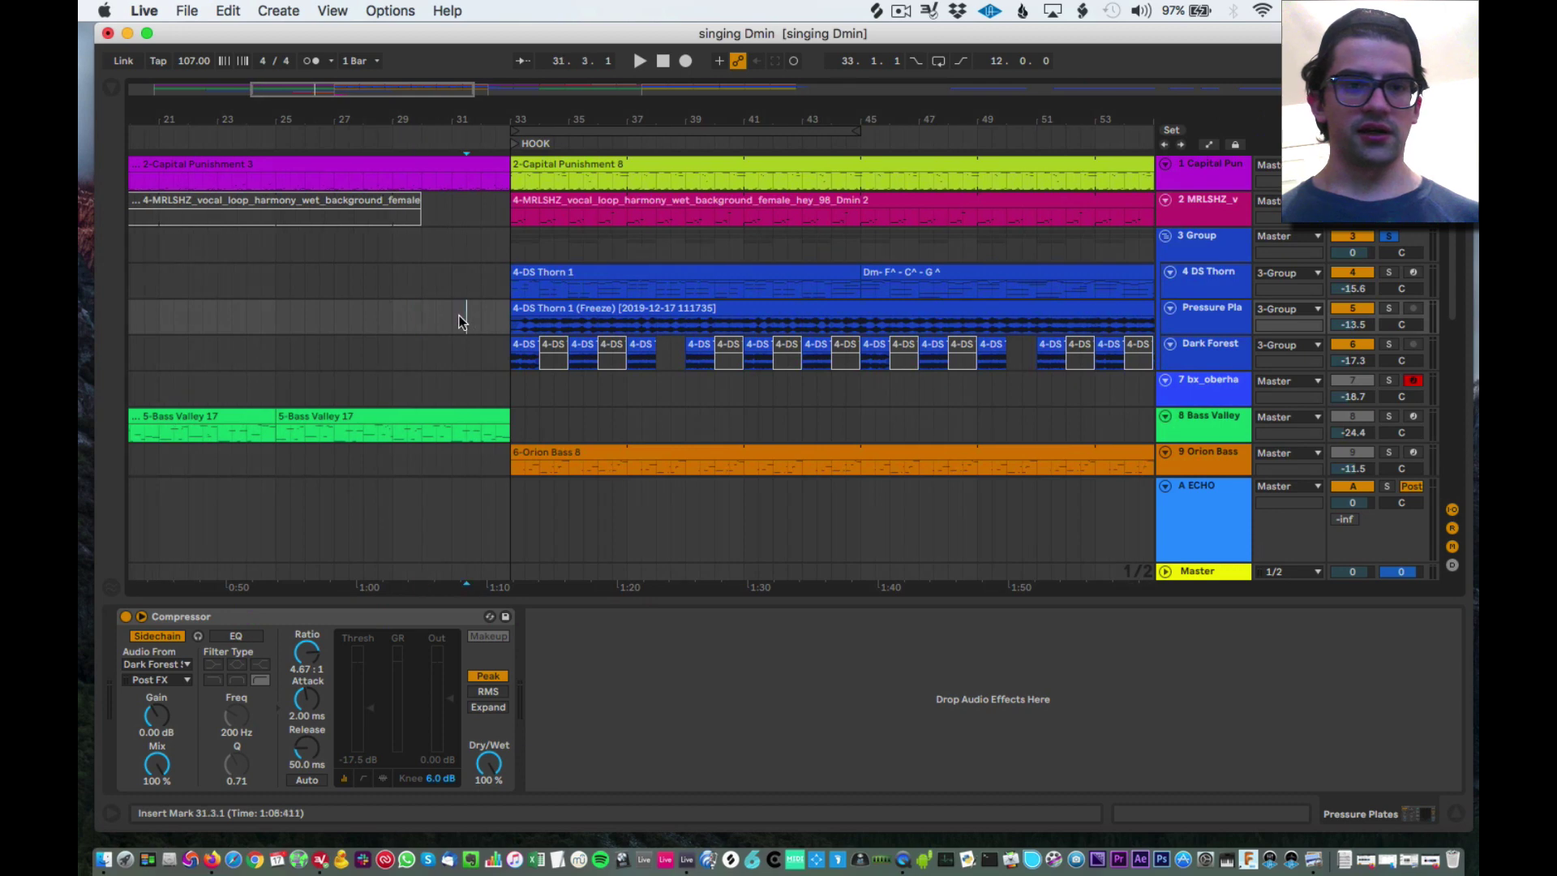
key("space")
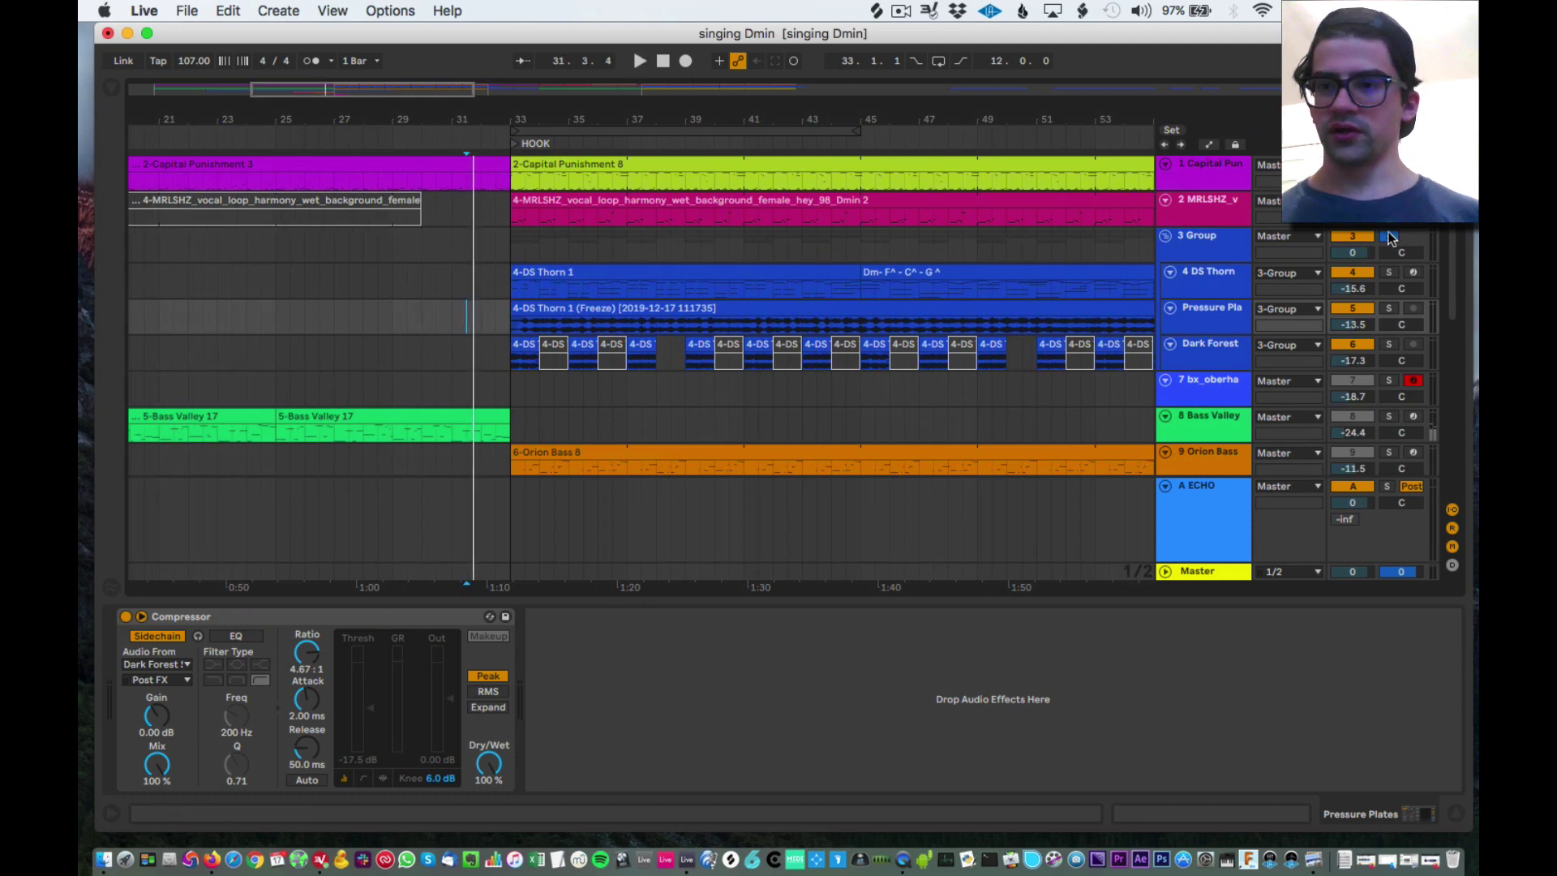
Unsolo the 3 Group track, view its device chain, and close the Maag EQ4 window.
left_click(1390, 237)
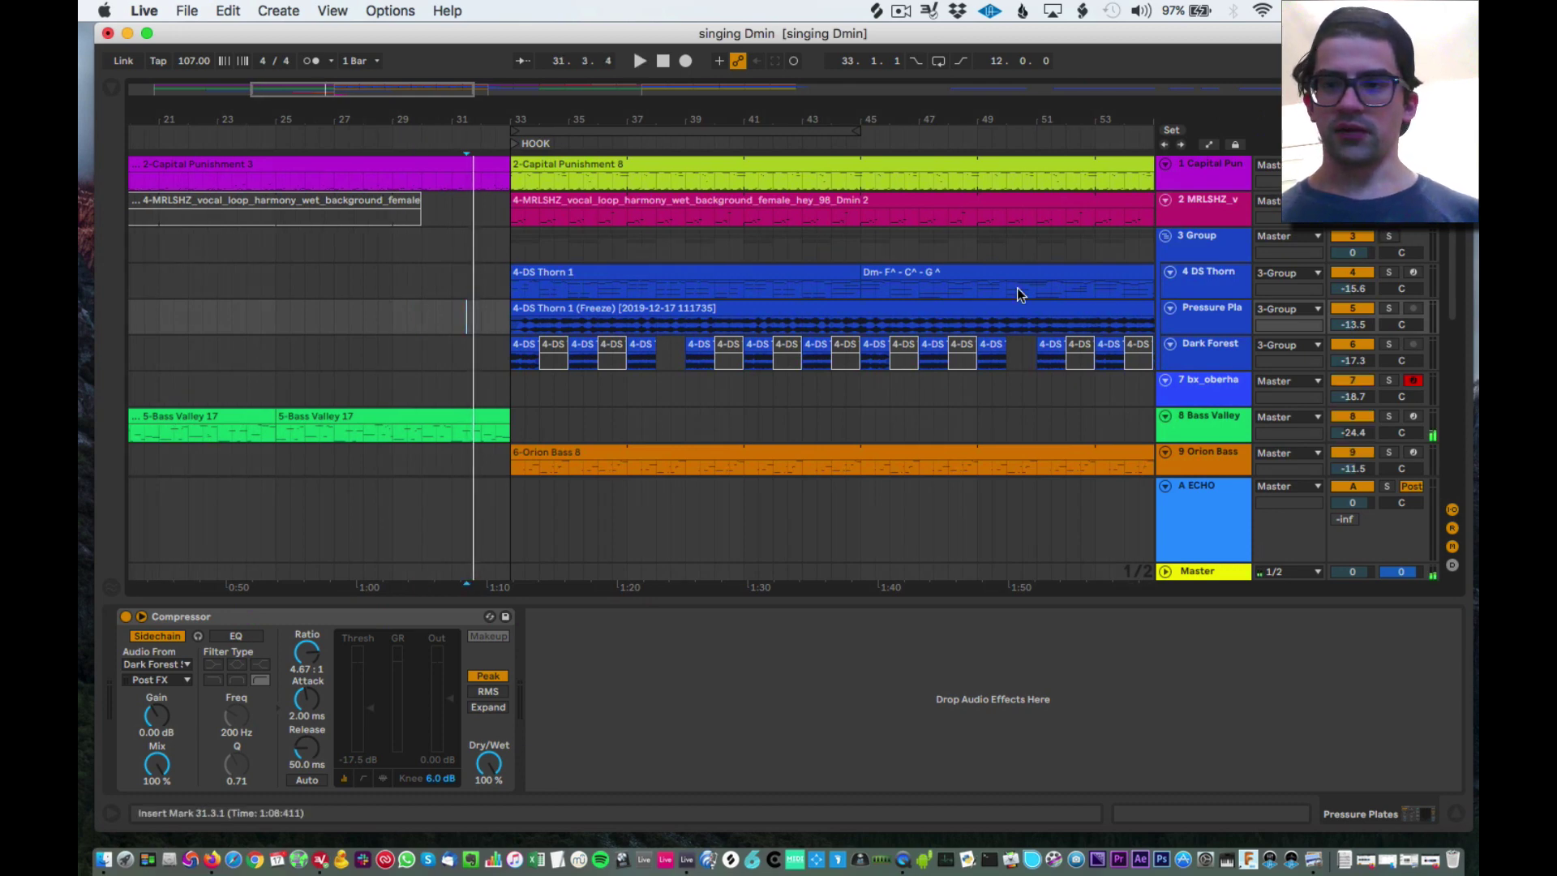
left_click(1212, 347)
left_click(1208, 240)
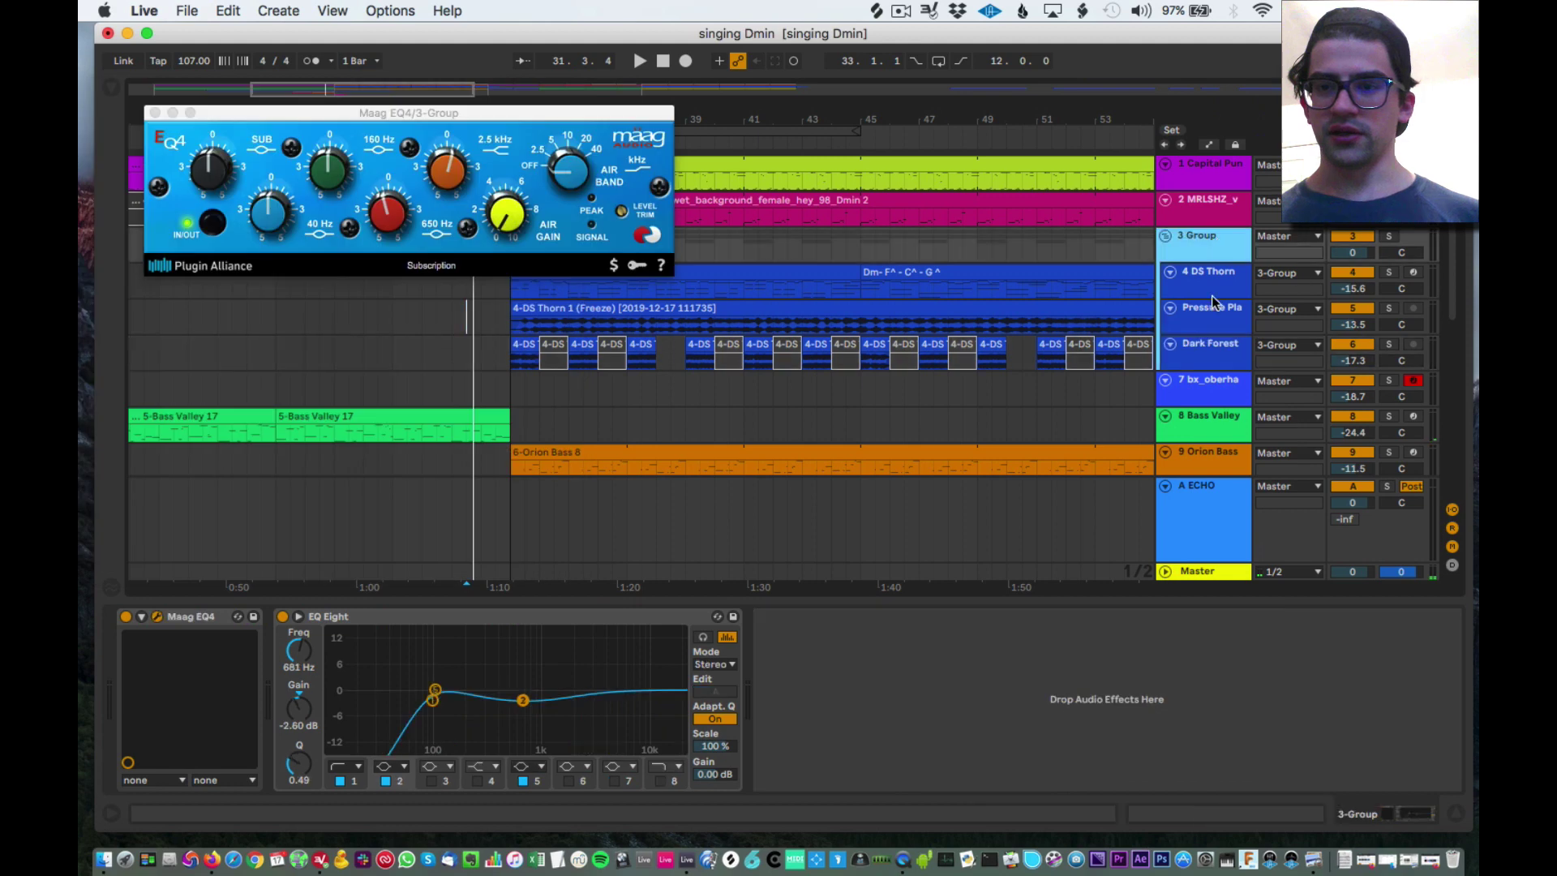
left_click(159, 111)
Solo Pressure Plates and play the mix from bar 33, then stop.
left_click(1389, 308)
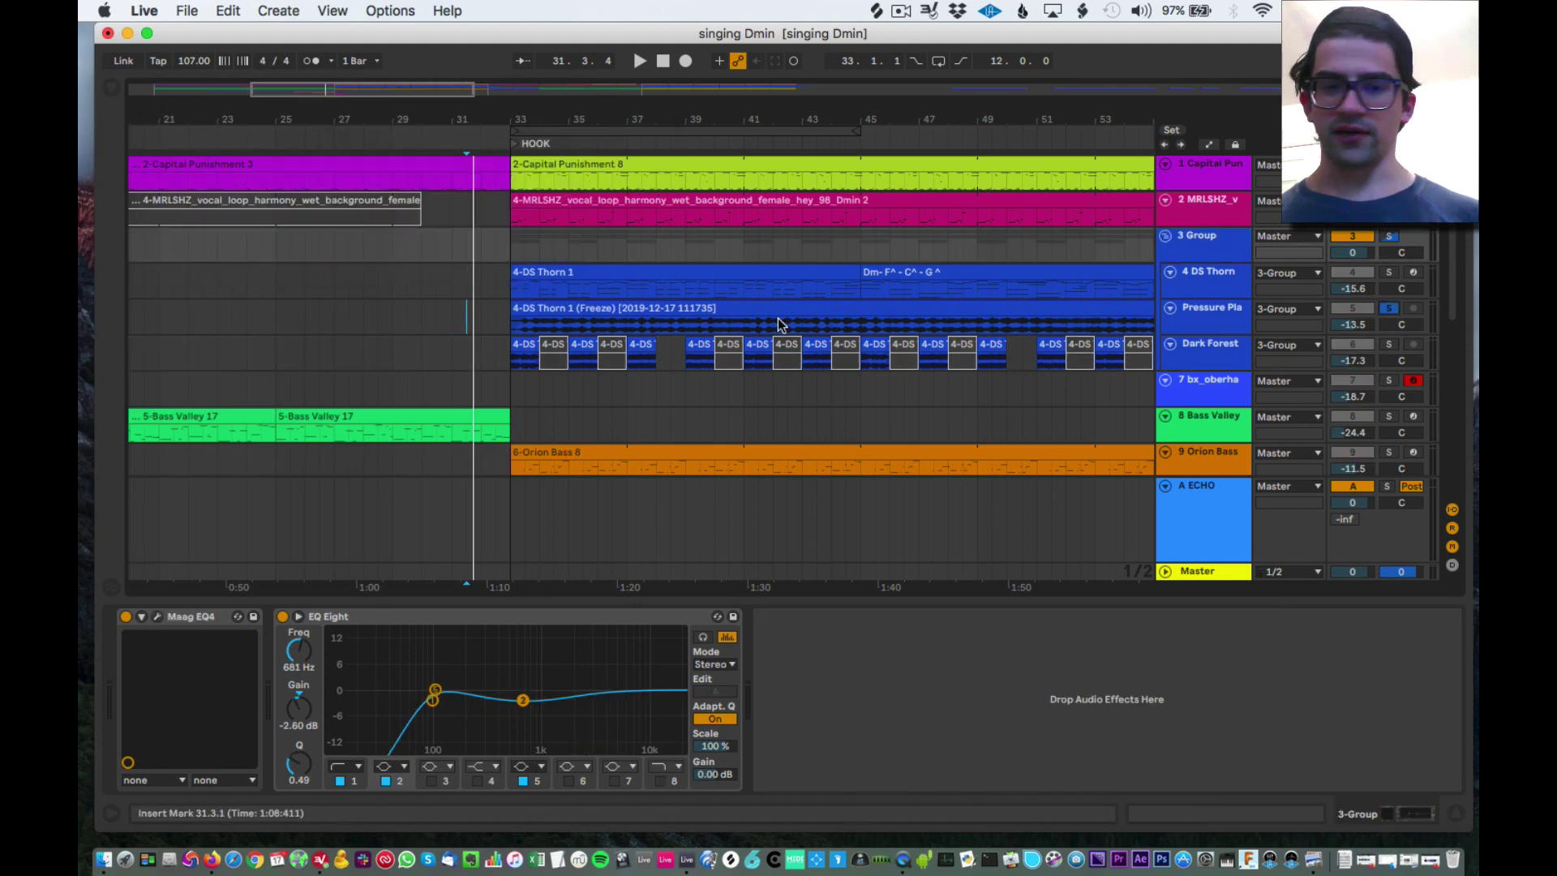
left_click(525, 311)
key("space")
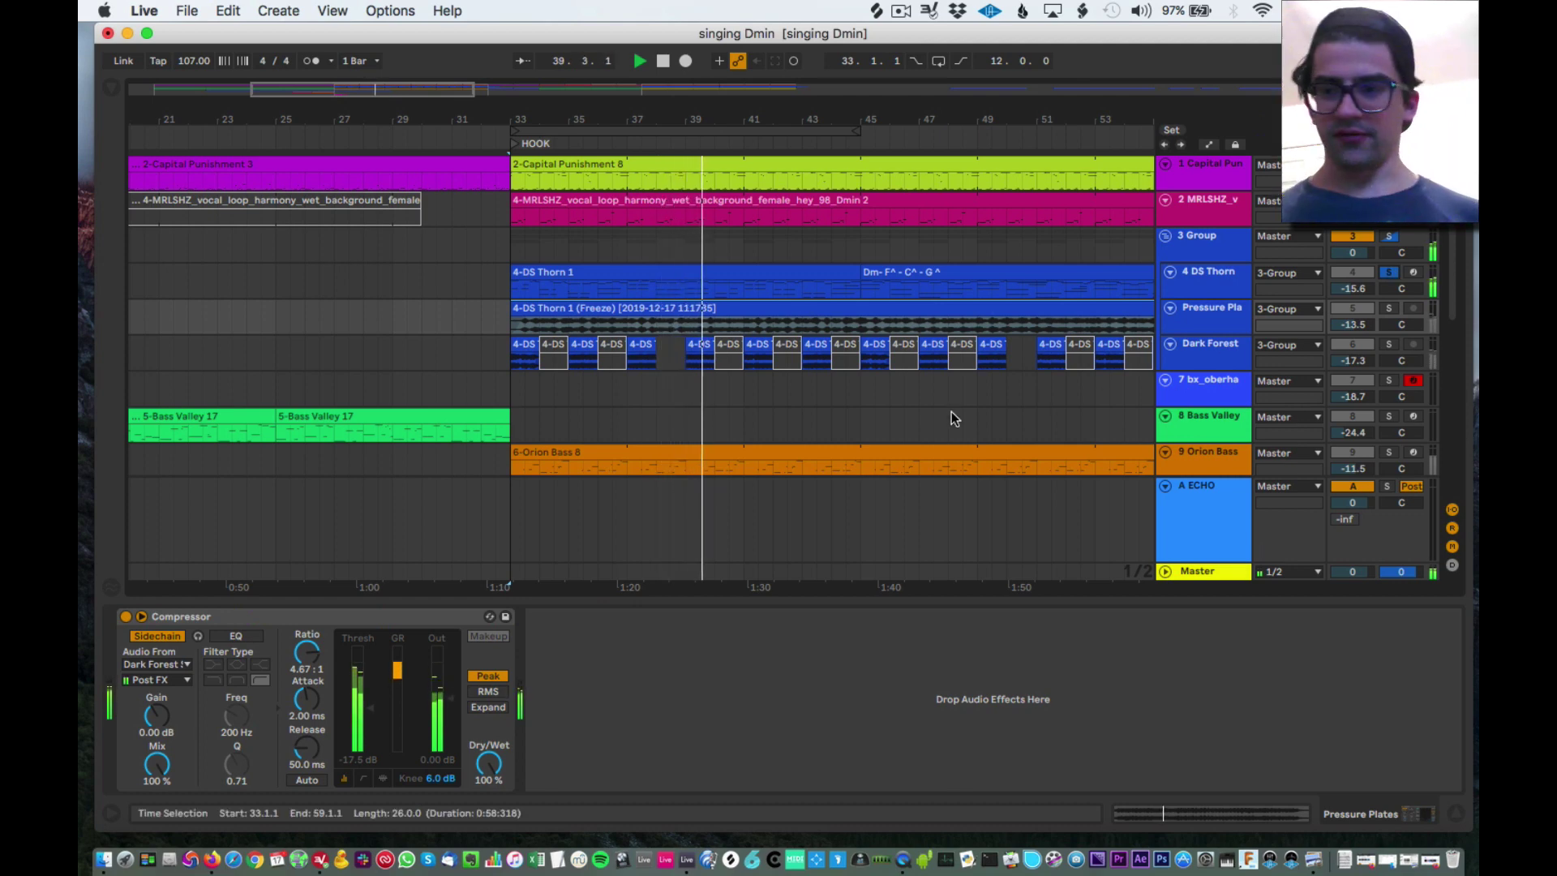
key("space")
Solo the Dark Forest synth, play its hook briefly, and hide the bx_refinement window.
left_click(1389, 346)
left_click(527, 357)
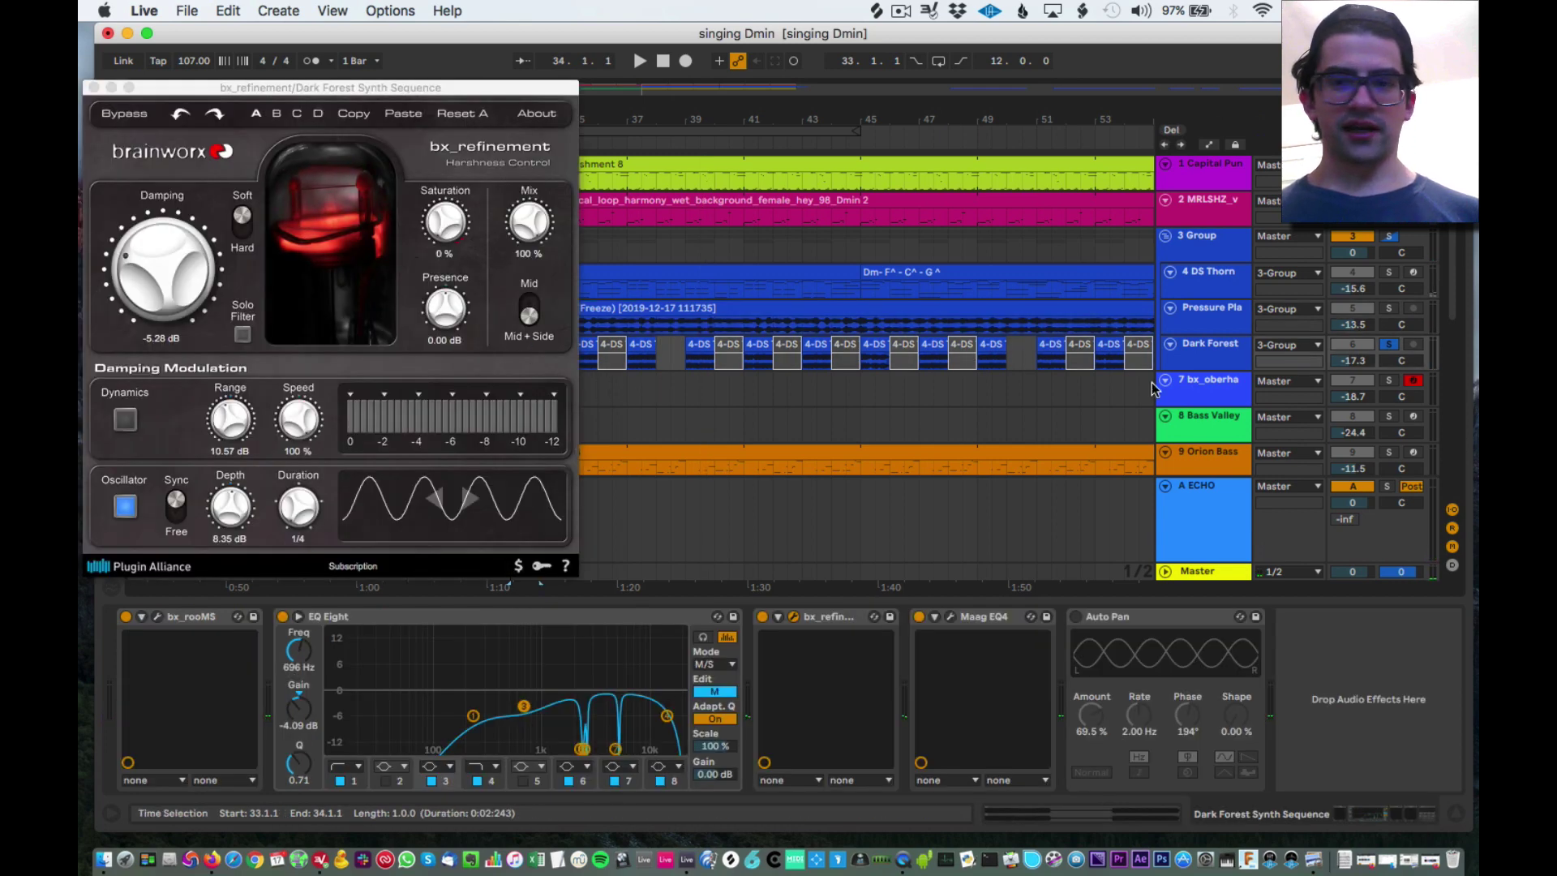
key("space")
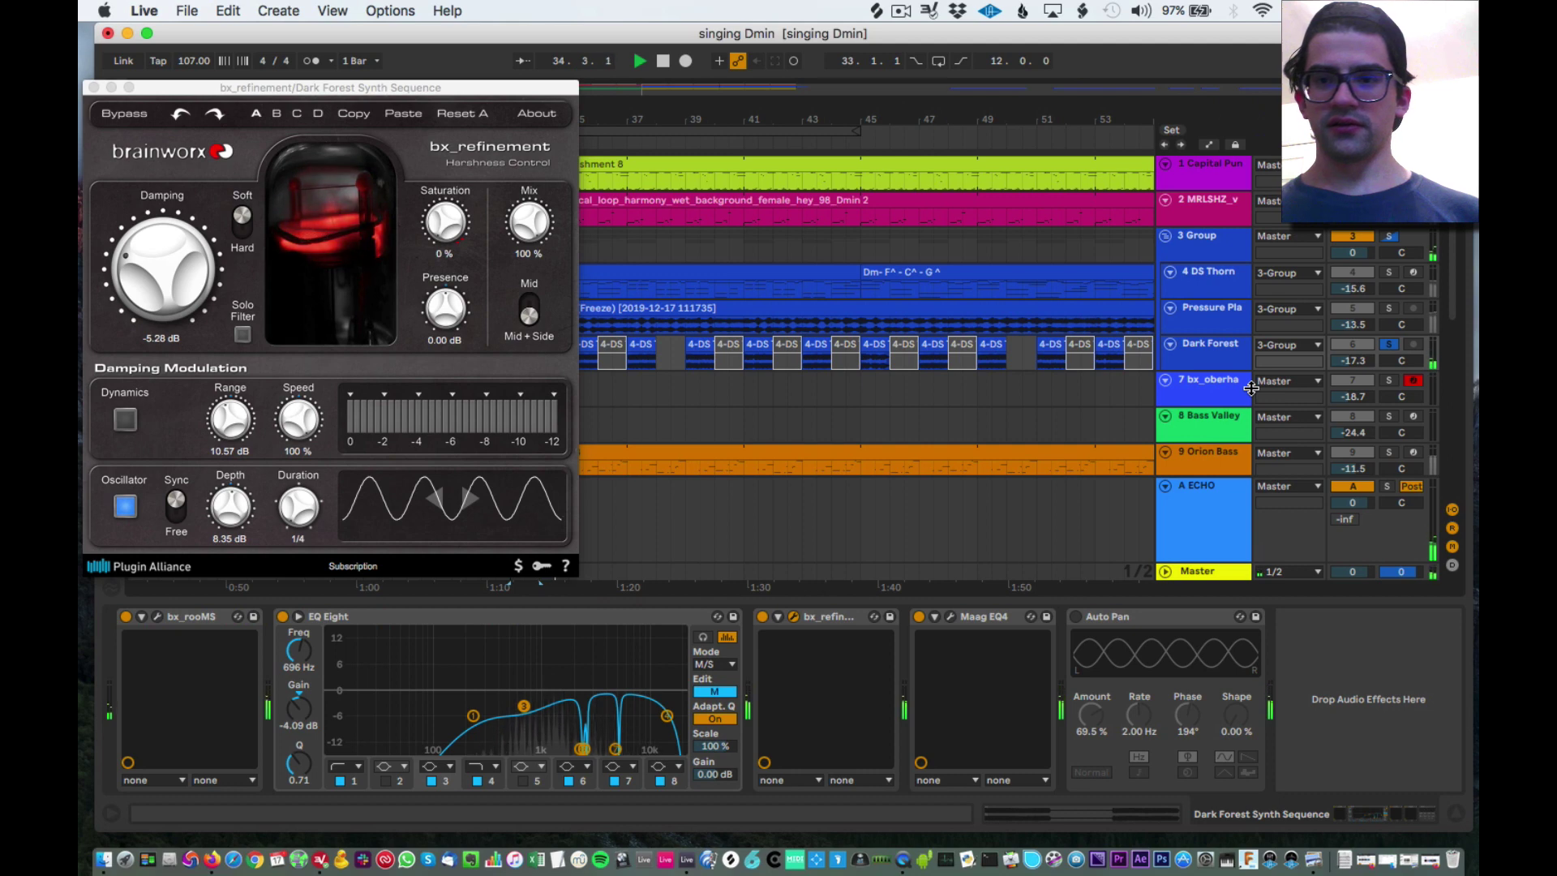
key("space")
key("super+alt+p")
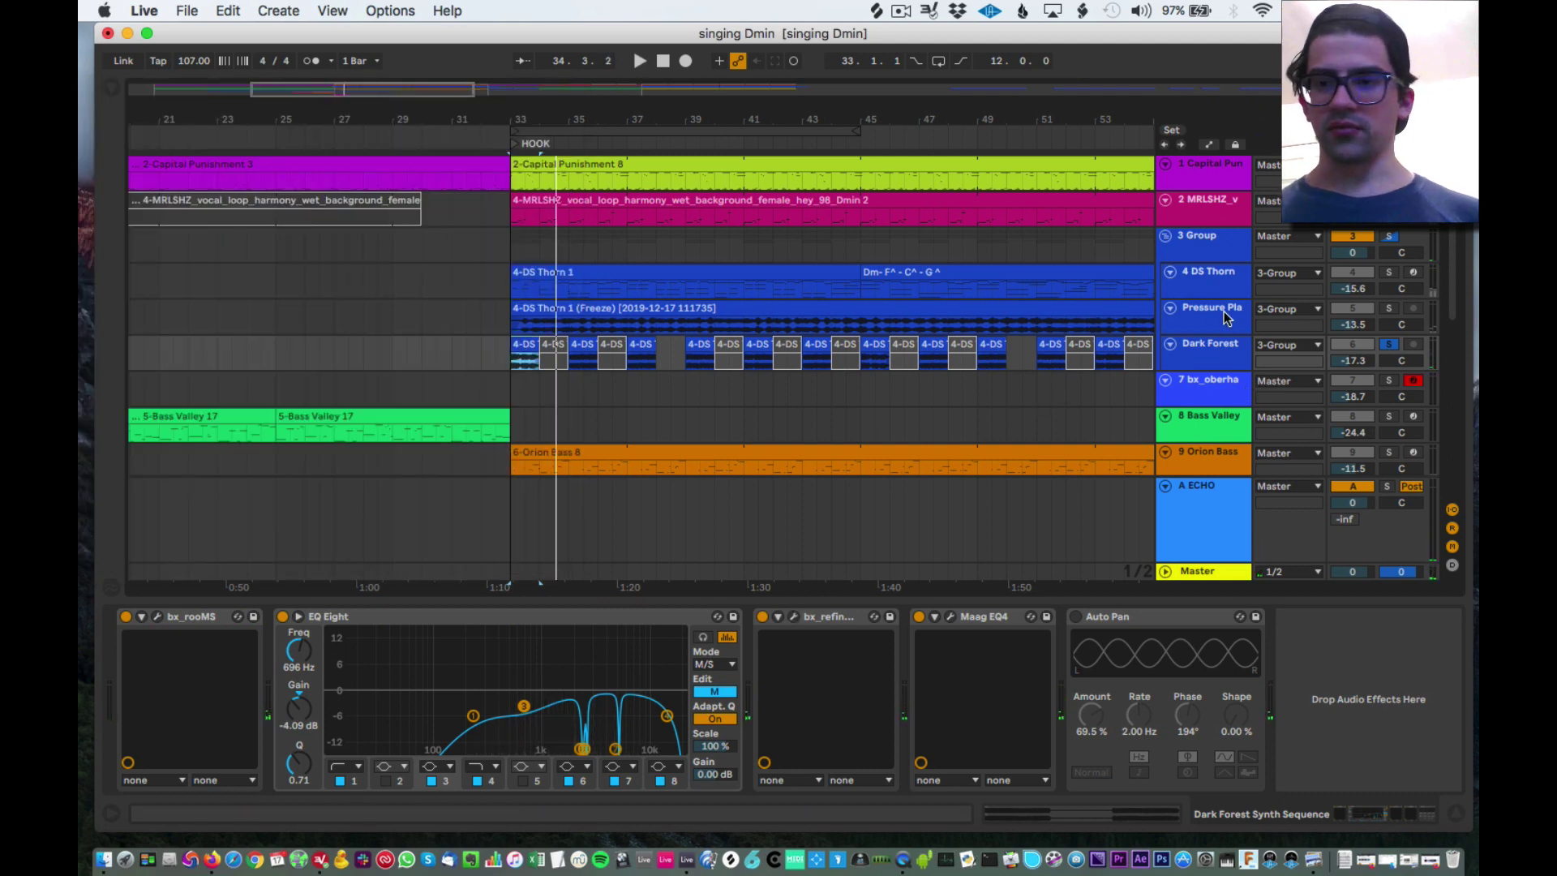
Inspect the effect chains of the Pressure Plates and 4 DS Thorn tracks.
left_click(1223, 311)
left_click(1192, 274)
left_click(1205, 327)
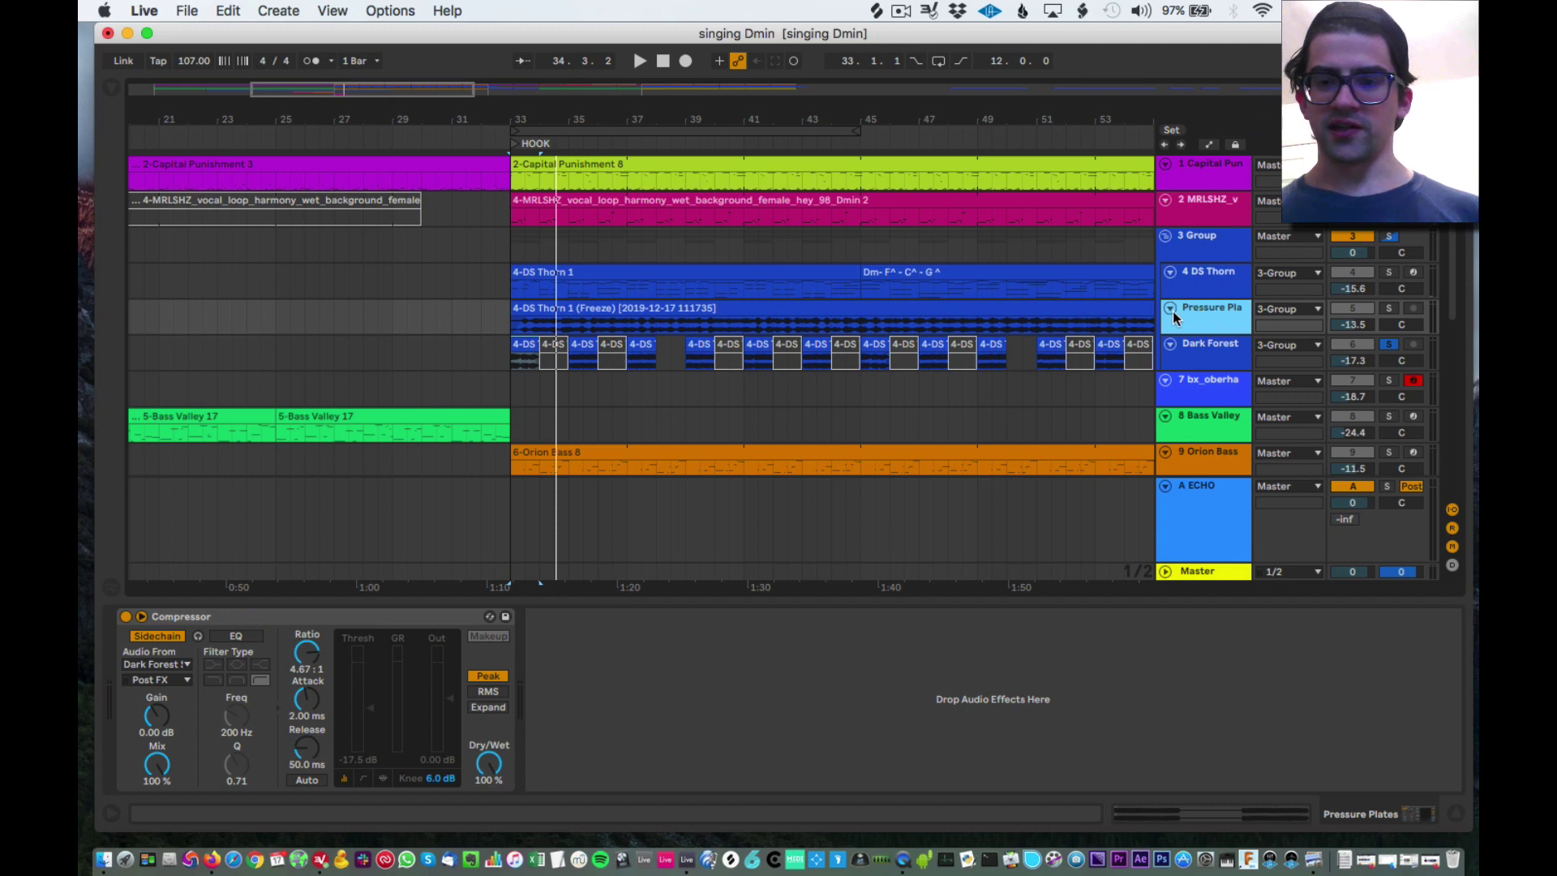
left_click(1246, 274)
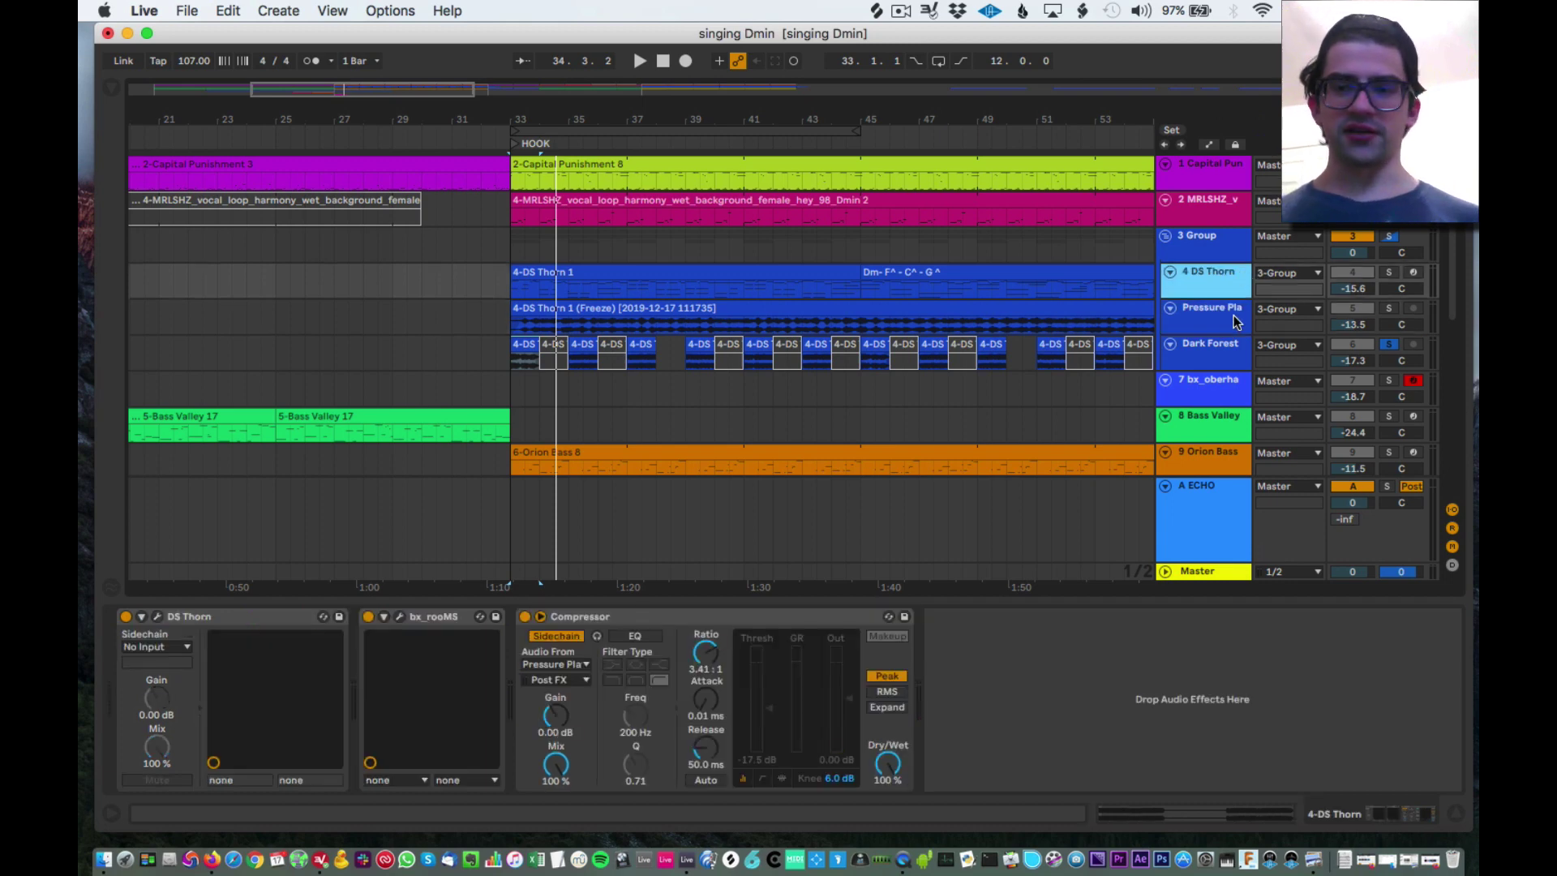
Play the full mix from bar 33 with the group unsoloed and bx_refinement bypassed.
left_click(451, 308)
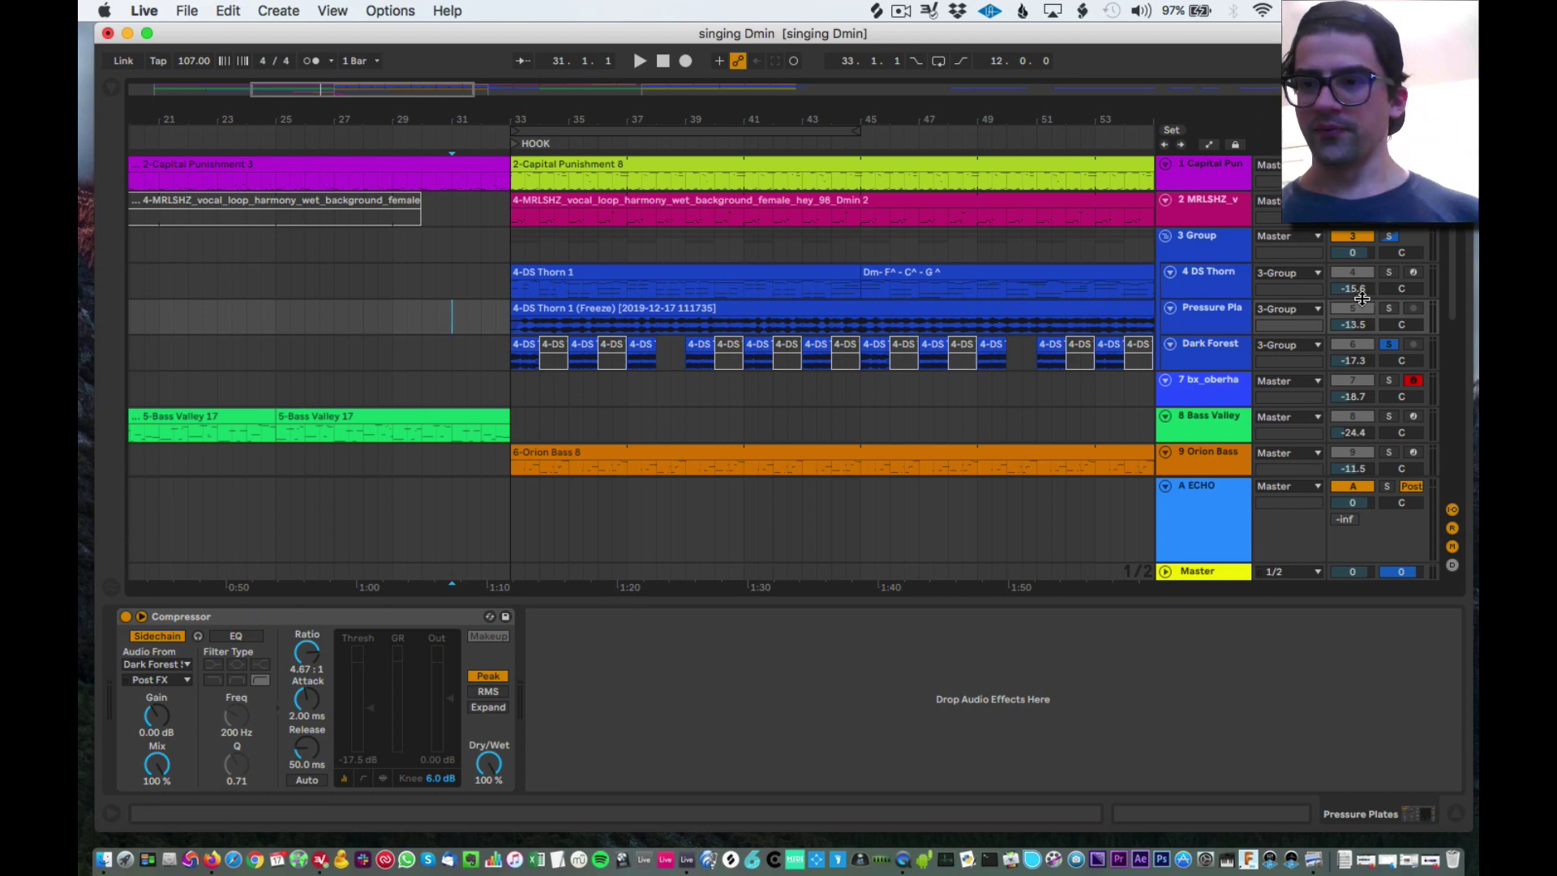
left_click(511, 273)
key("space")
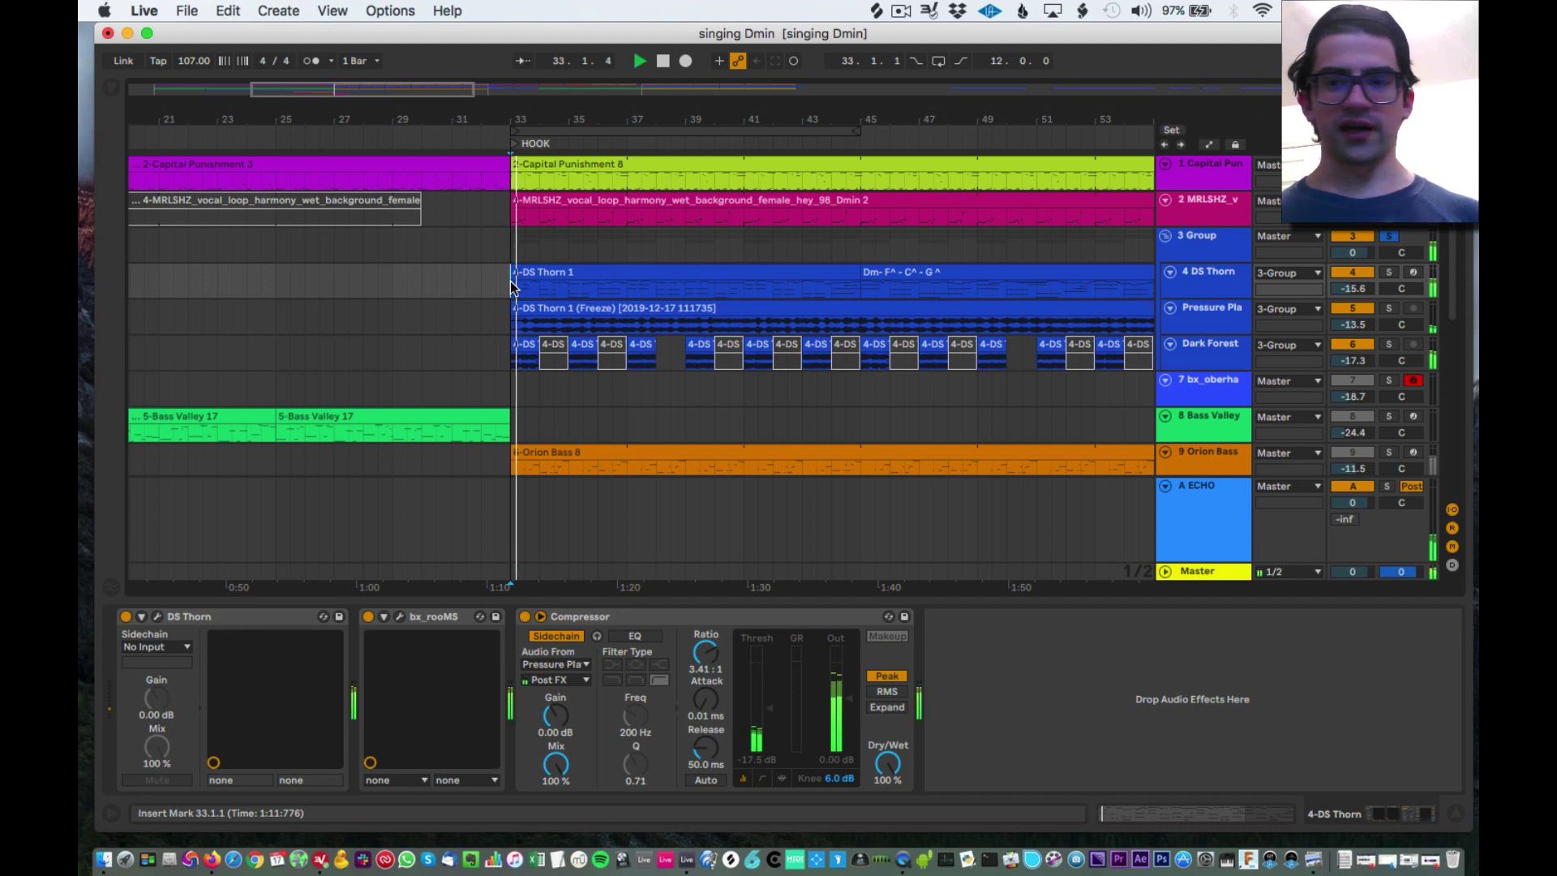
left_click(1389, 236)
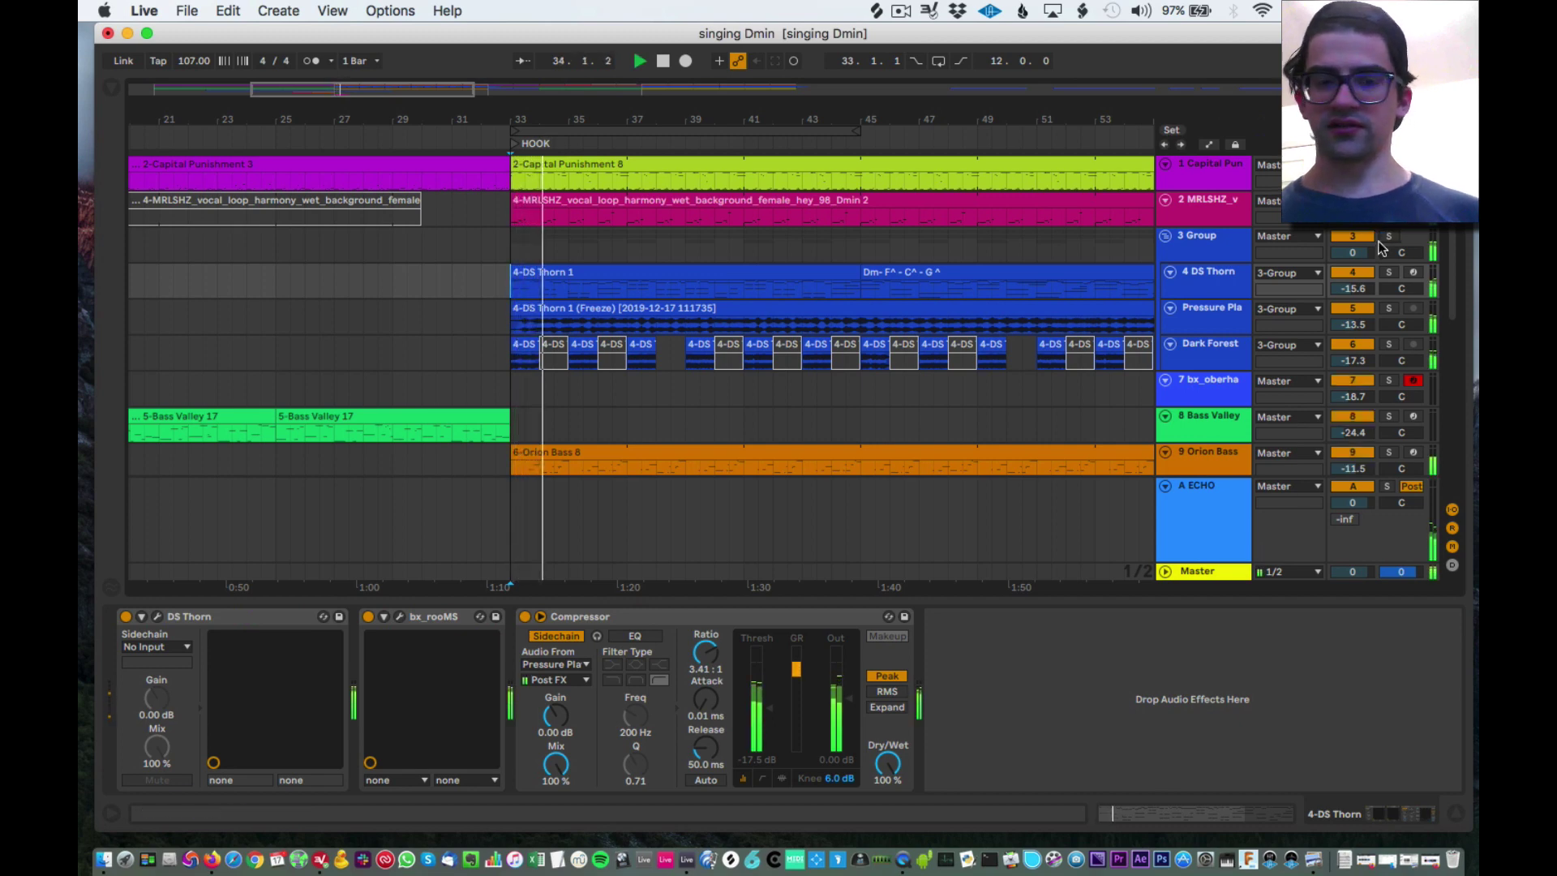
left_click(1210, 363)
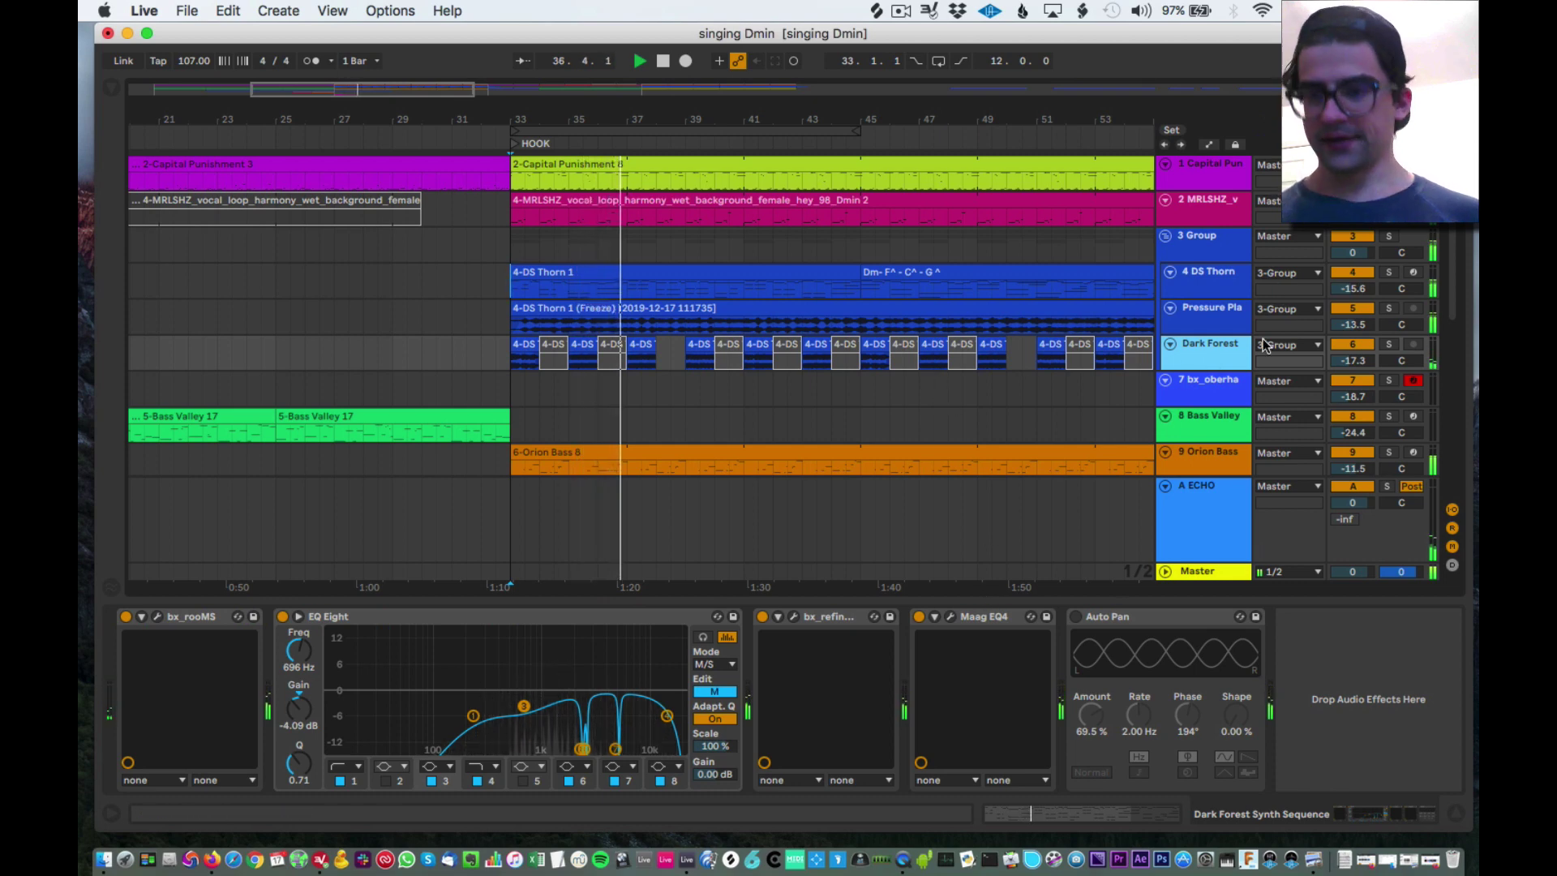
left_click(762, 617)
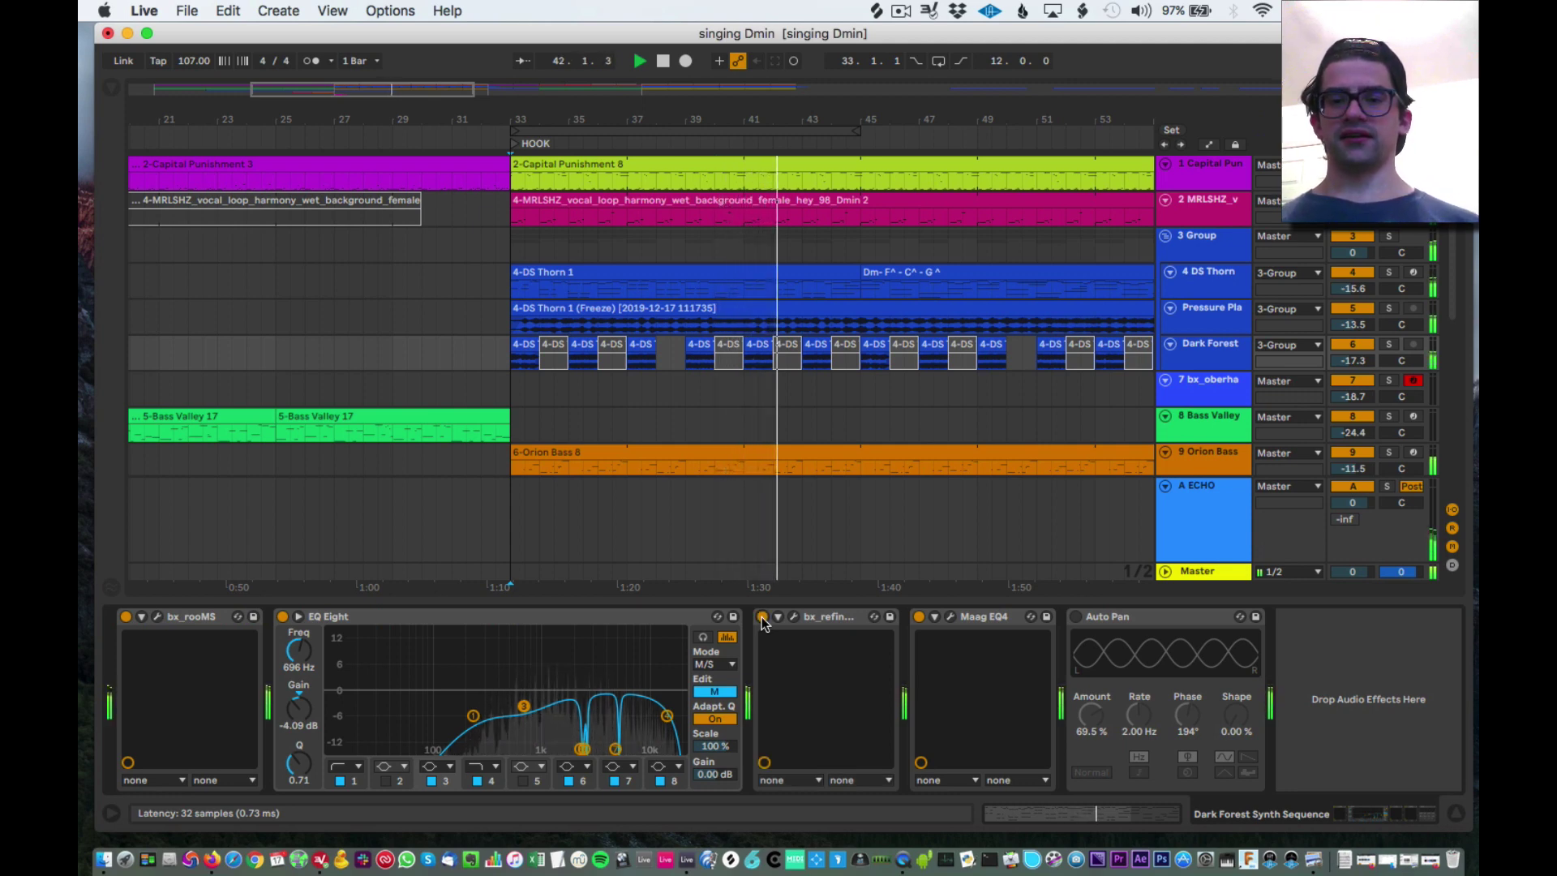
Switch bx_refinement to Dynamics damping modulation, then A/B it bypassed and active during playback.
left_click(795, 619)
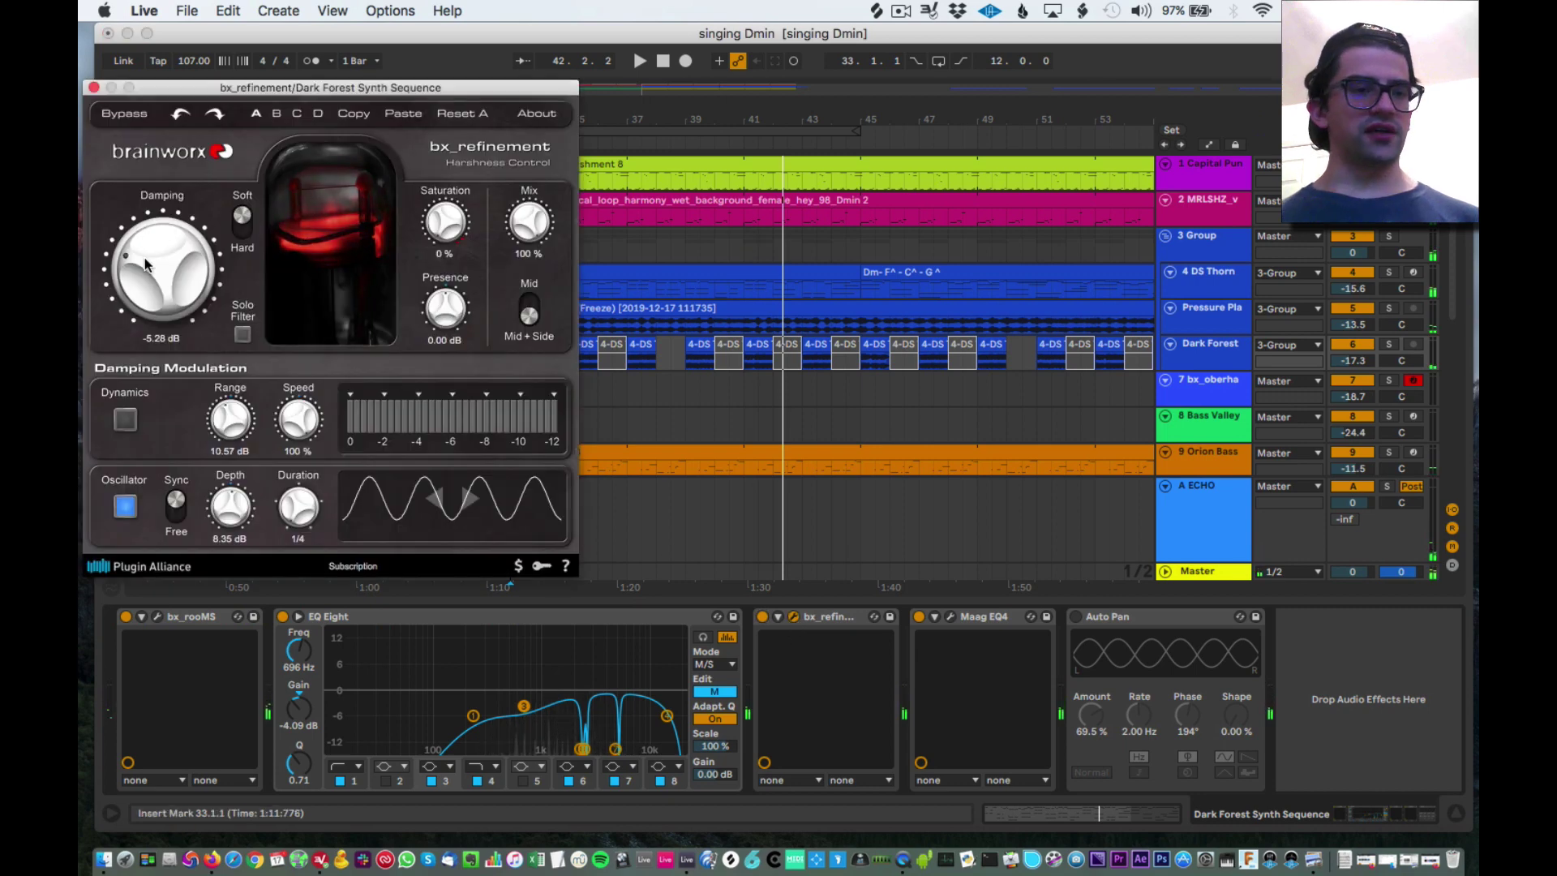
left_click(125, 419)
left_click(92, 87)
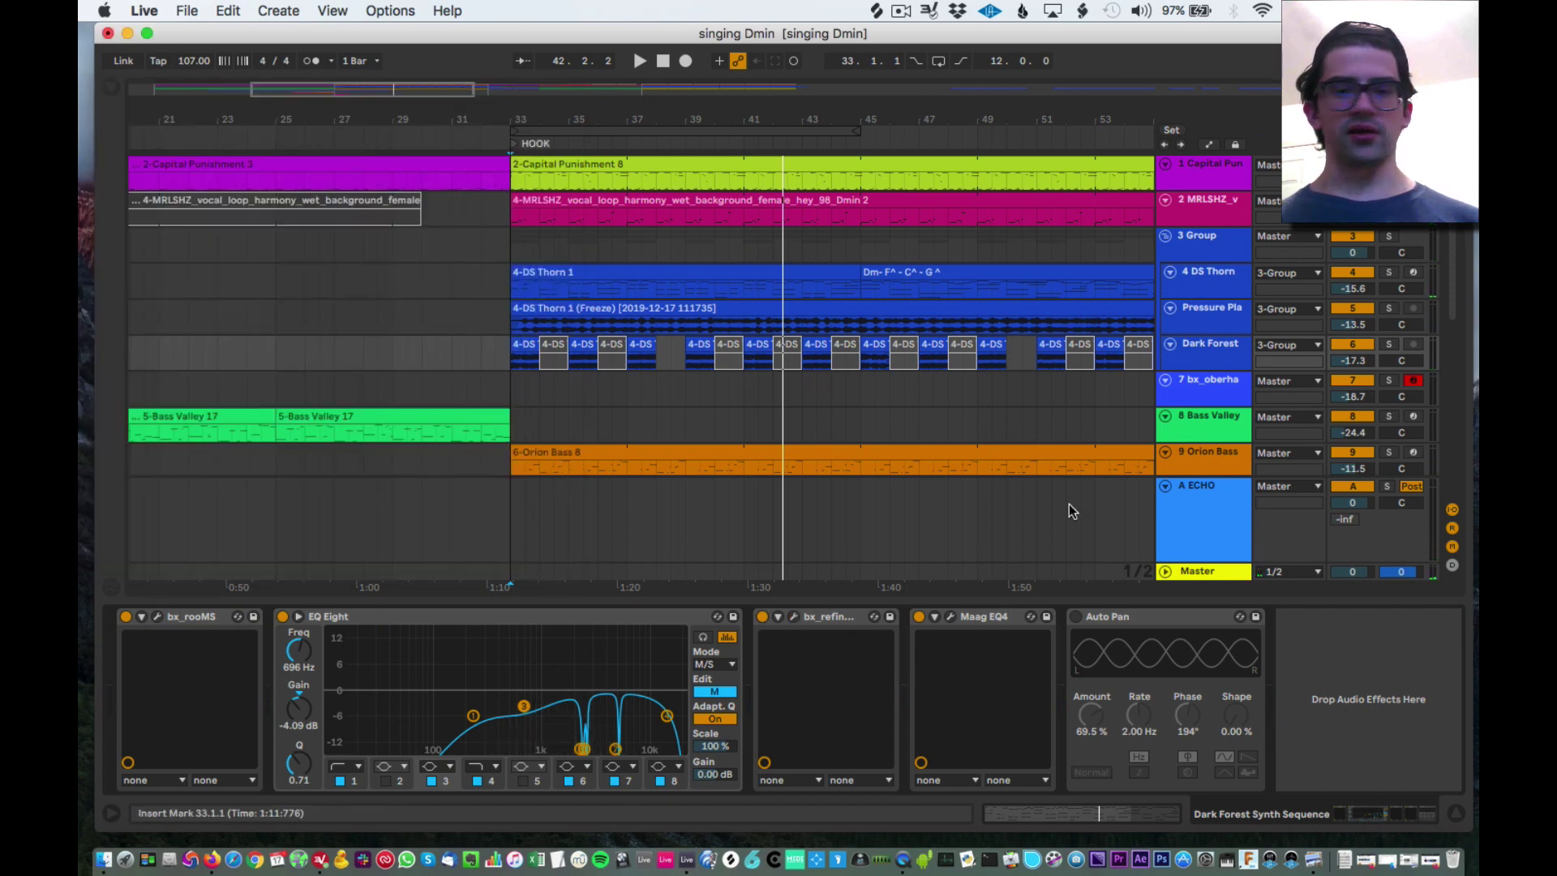
key("space")
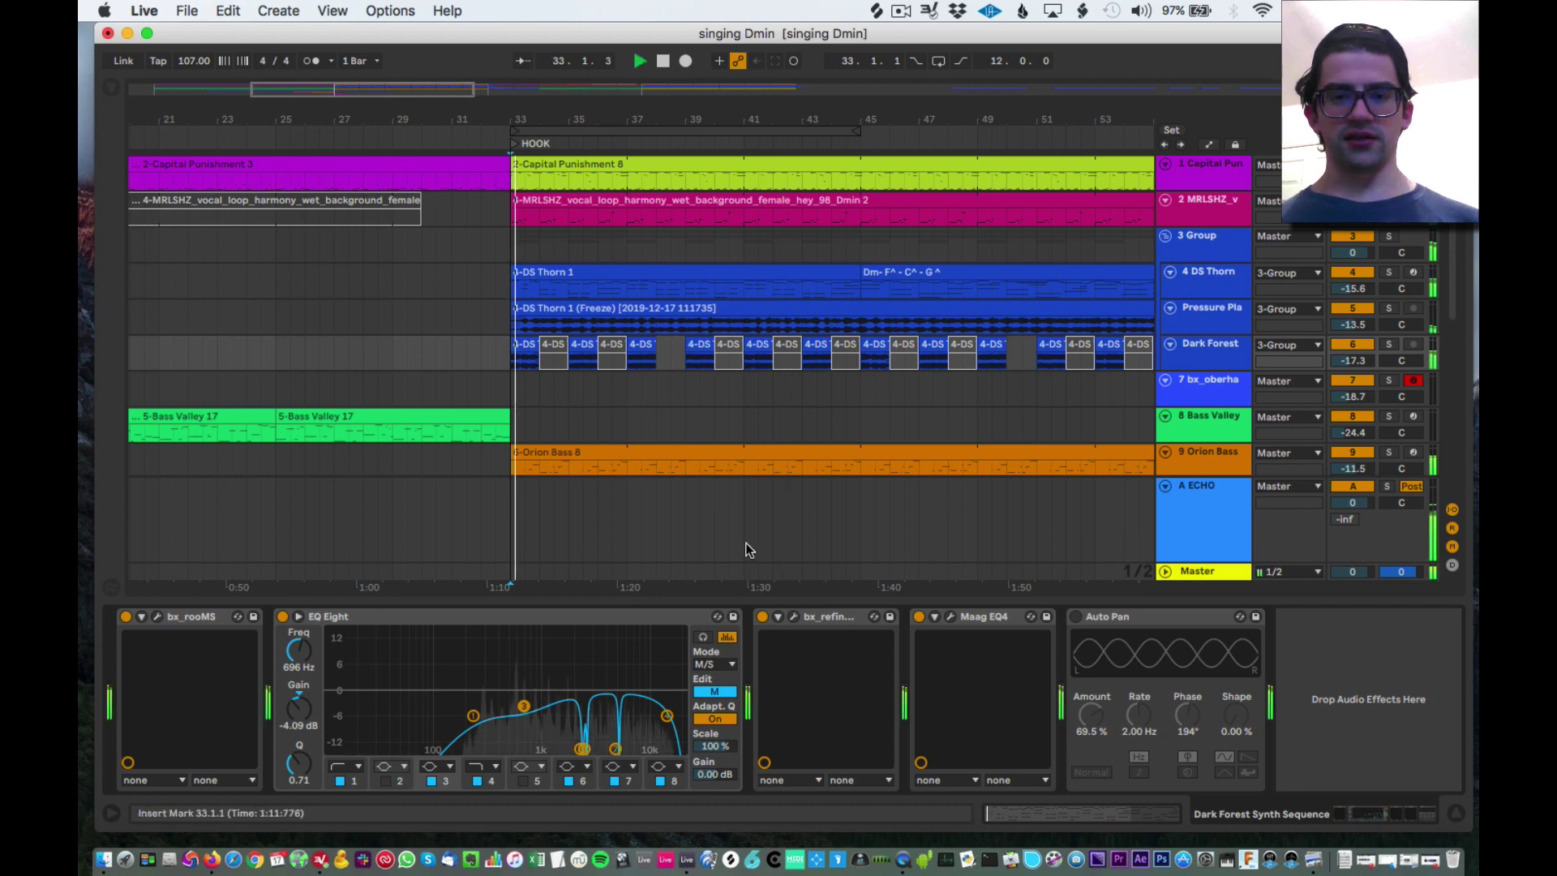
left_click(762, 618)
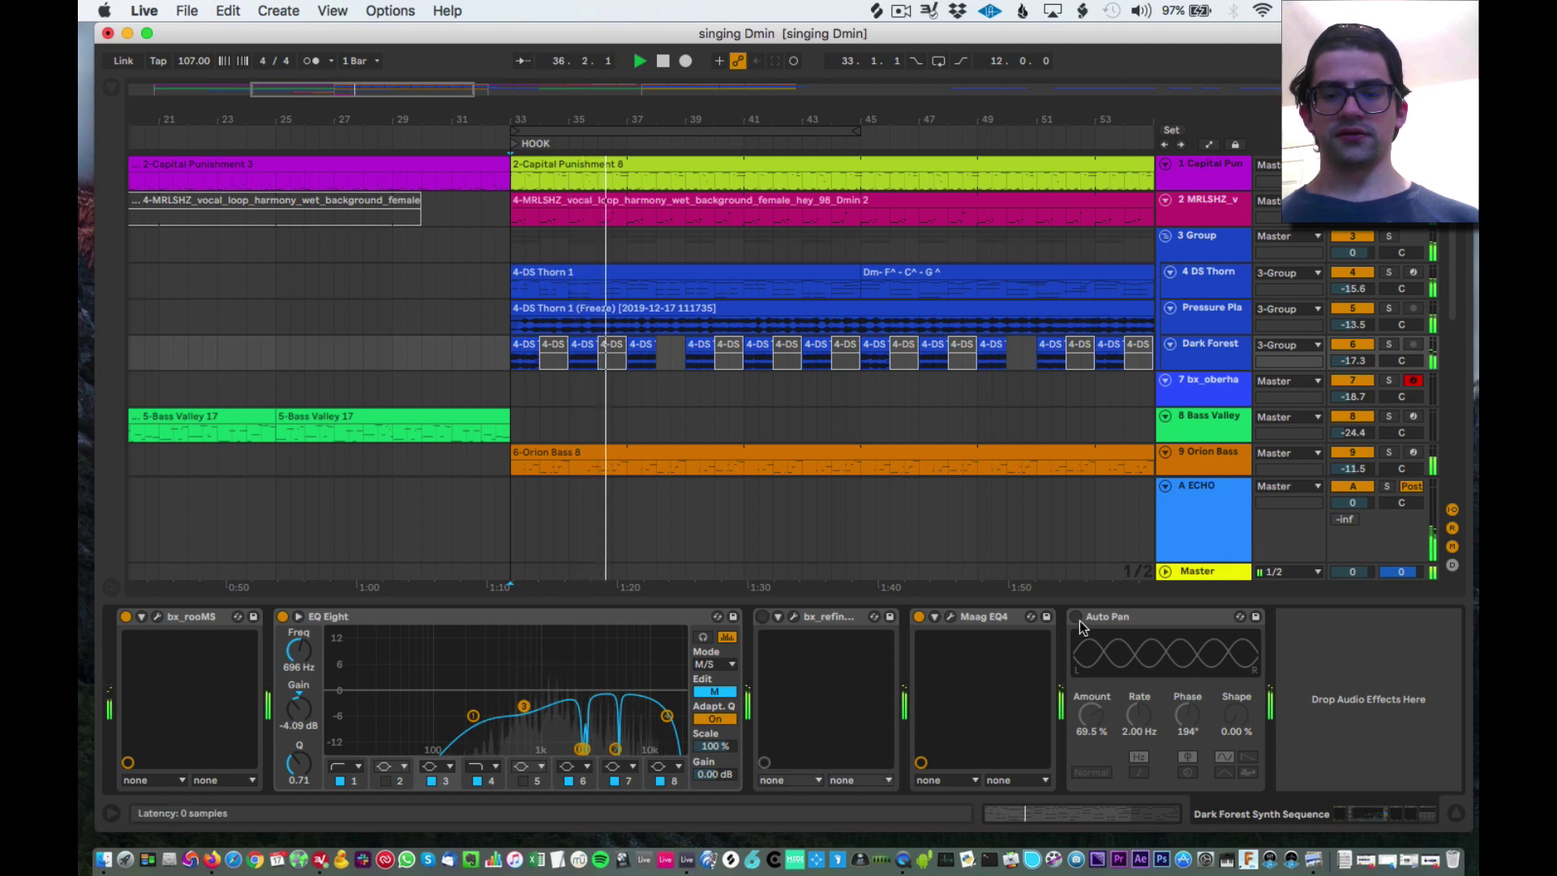
left_click(762, 617)
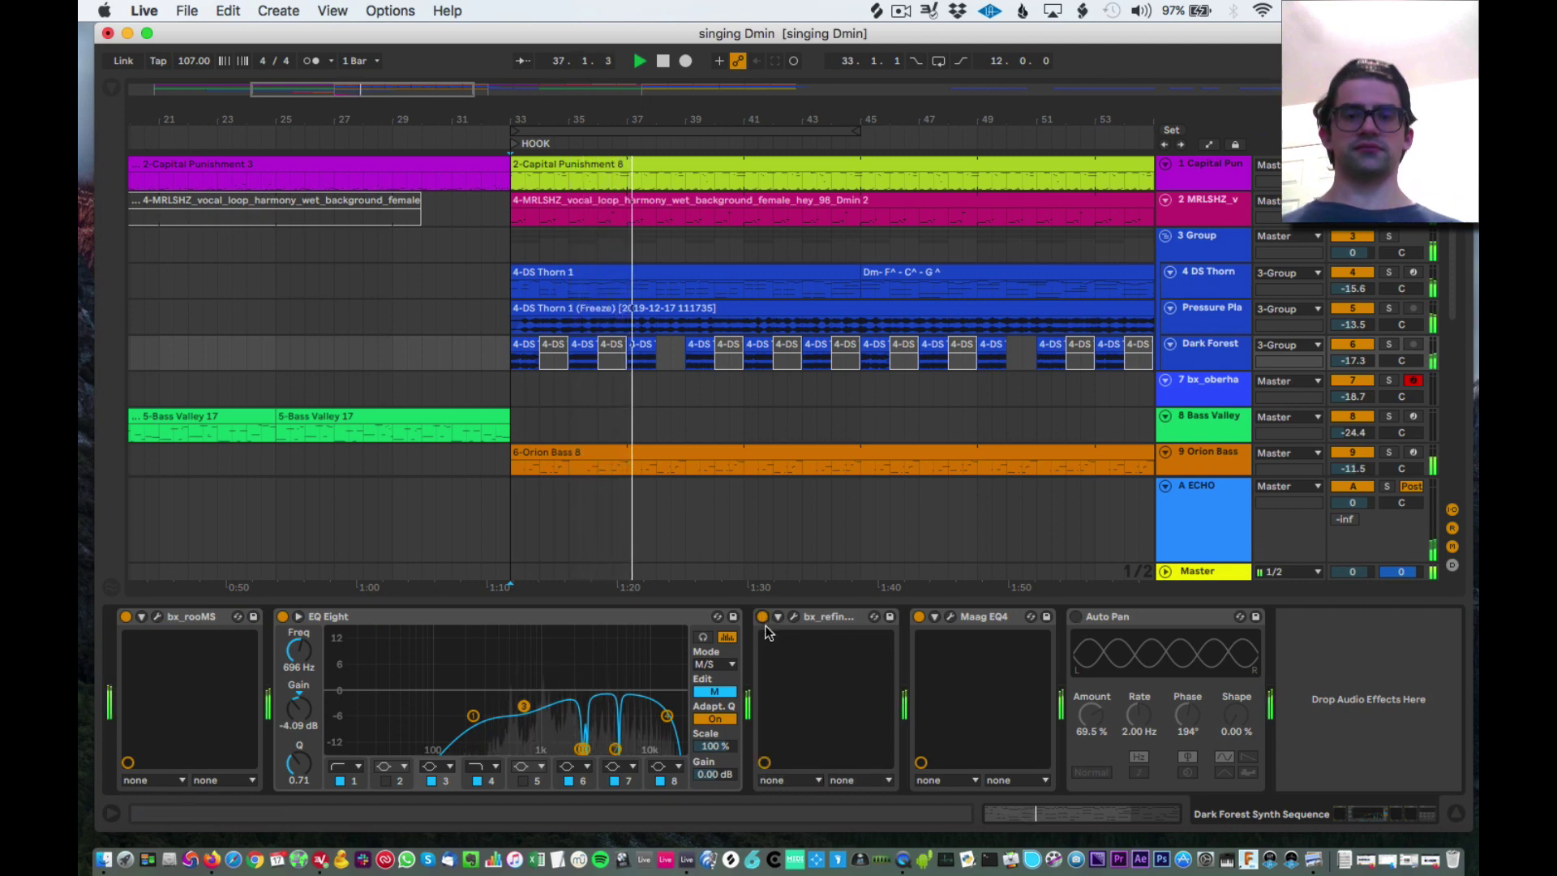
Set bx_refinement's dynamic Range to 9.13 dB and Mix to 82%, and enable Auto Pan.
left_click(795, 617)
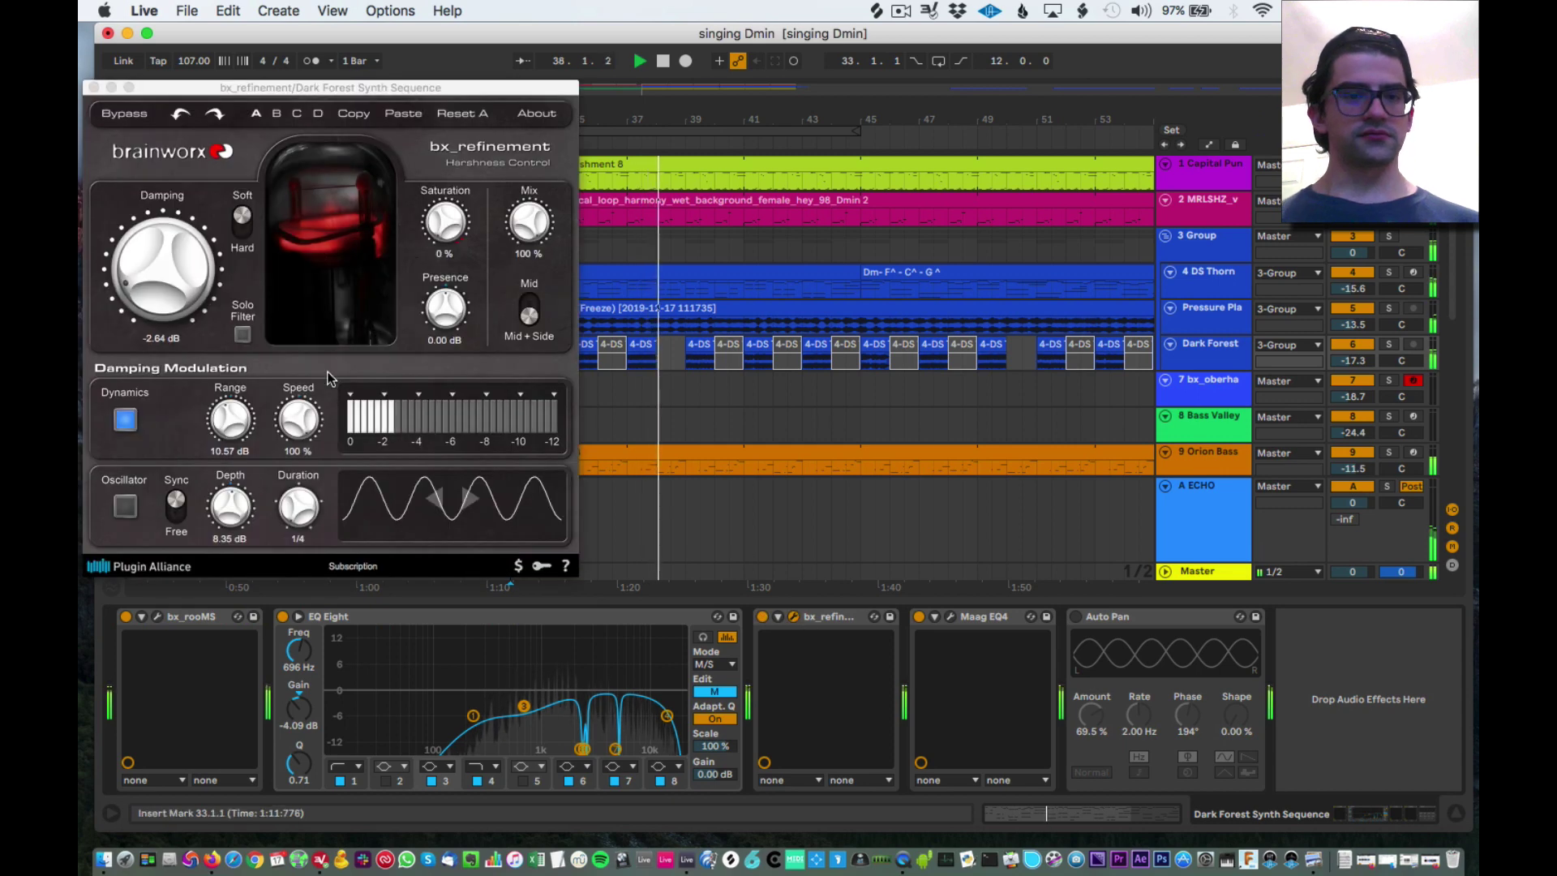
left_click(205, 324)
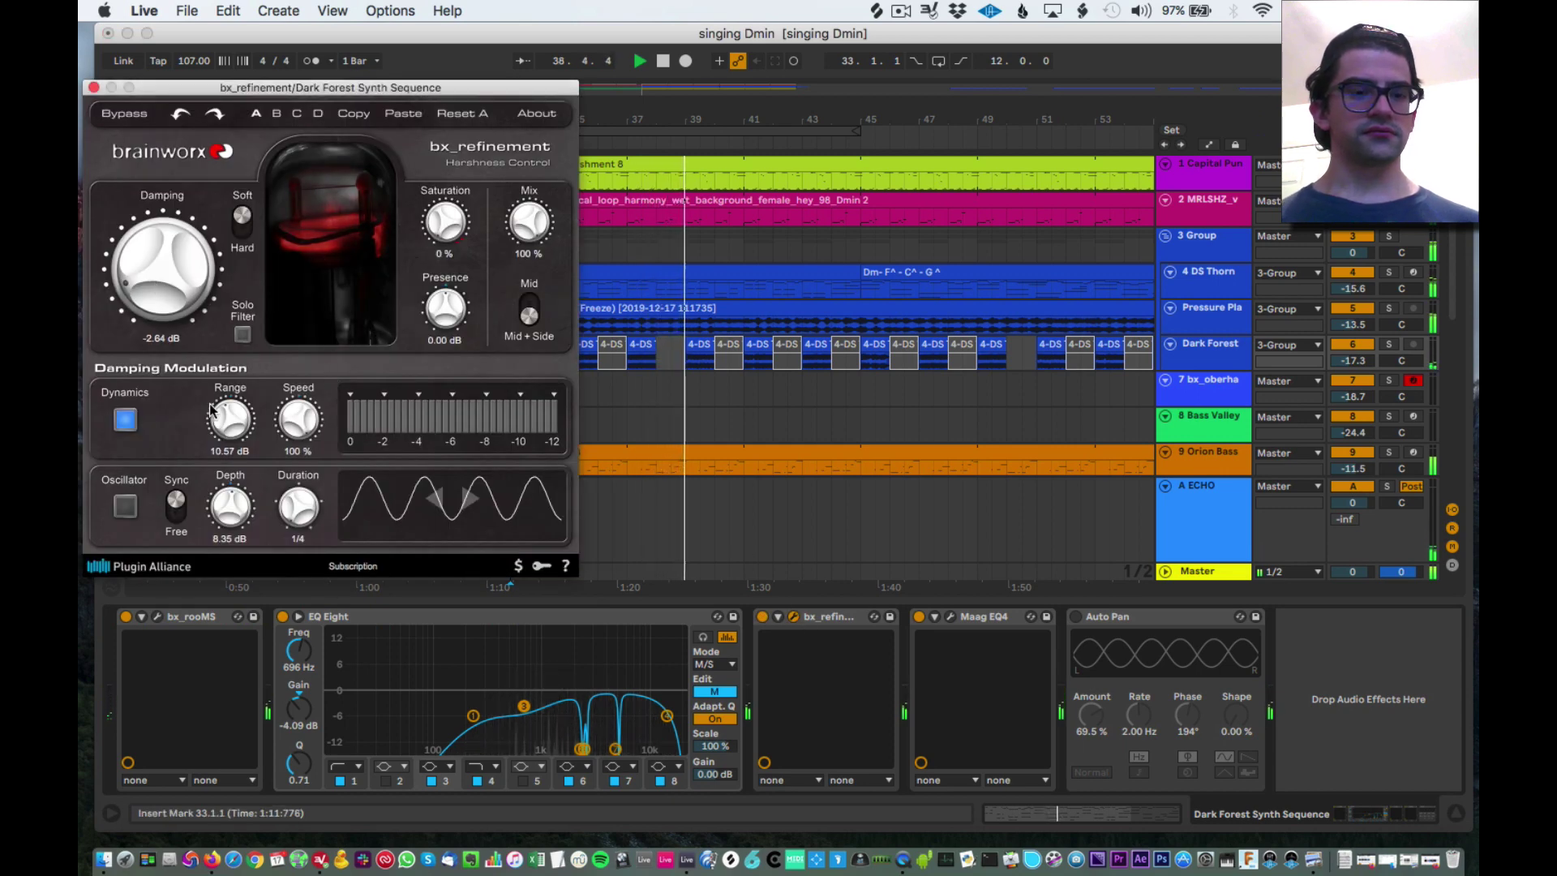
left_click_drag(231, 420, 230, 454)
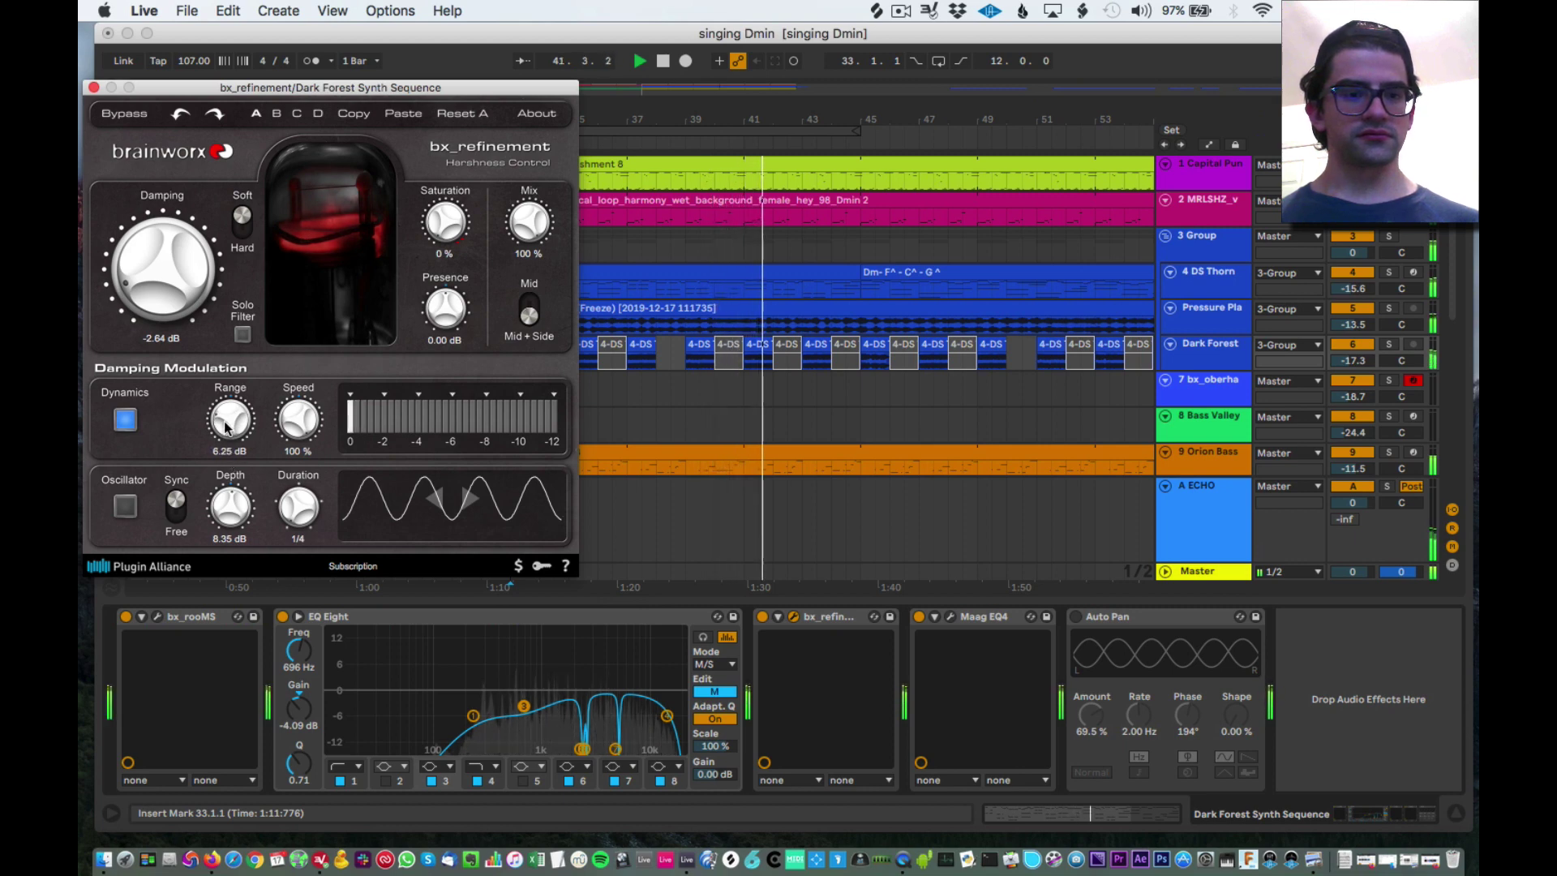
left_click_drag(227, 427, 229, 406)
left_click_drag(529, 235, 533, 247)
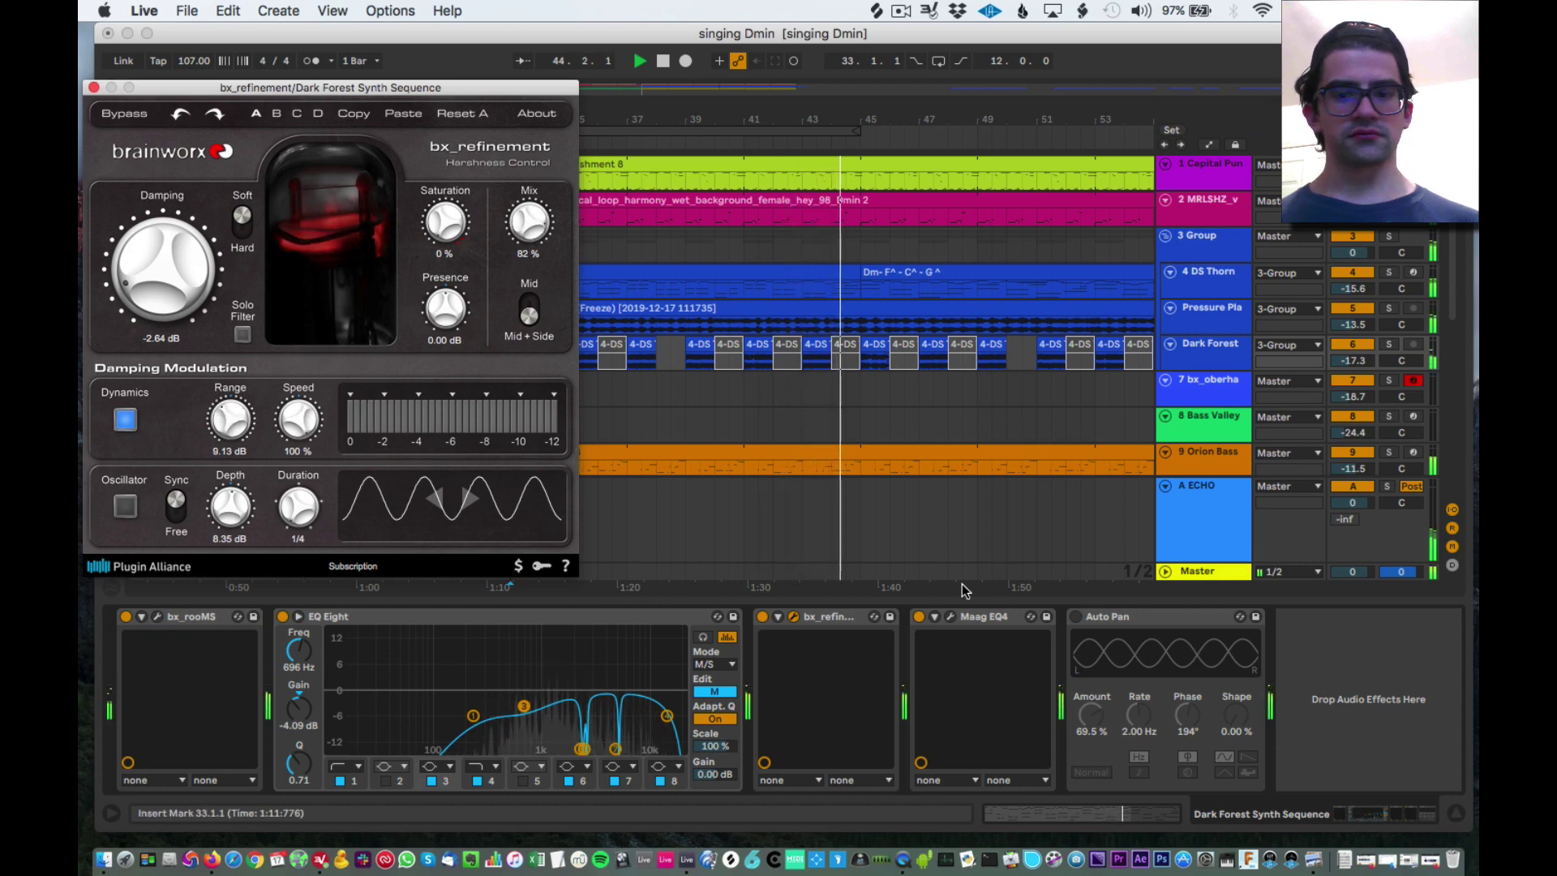
left_click(1076, 617)
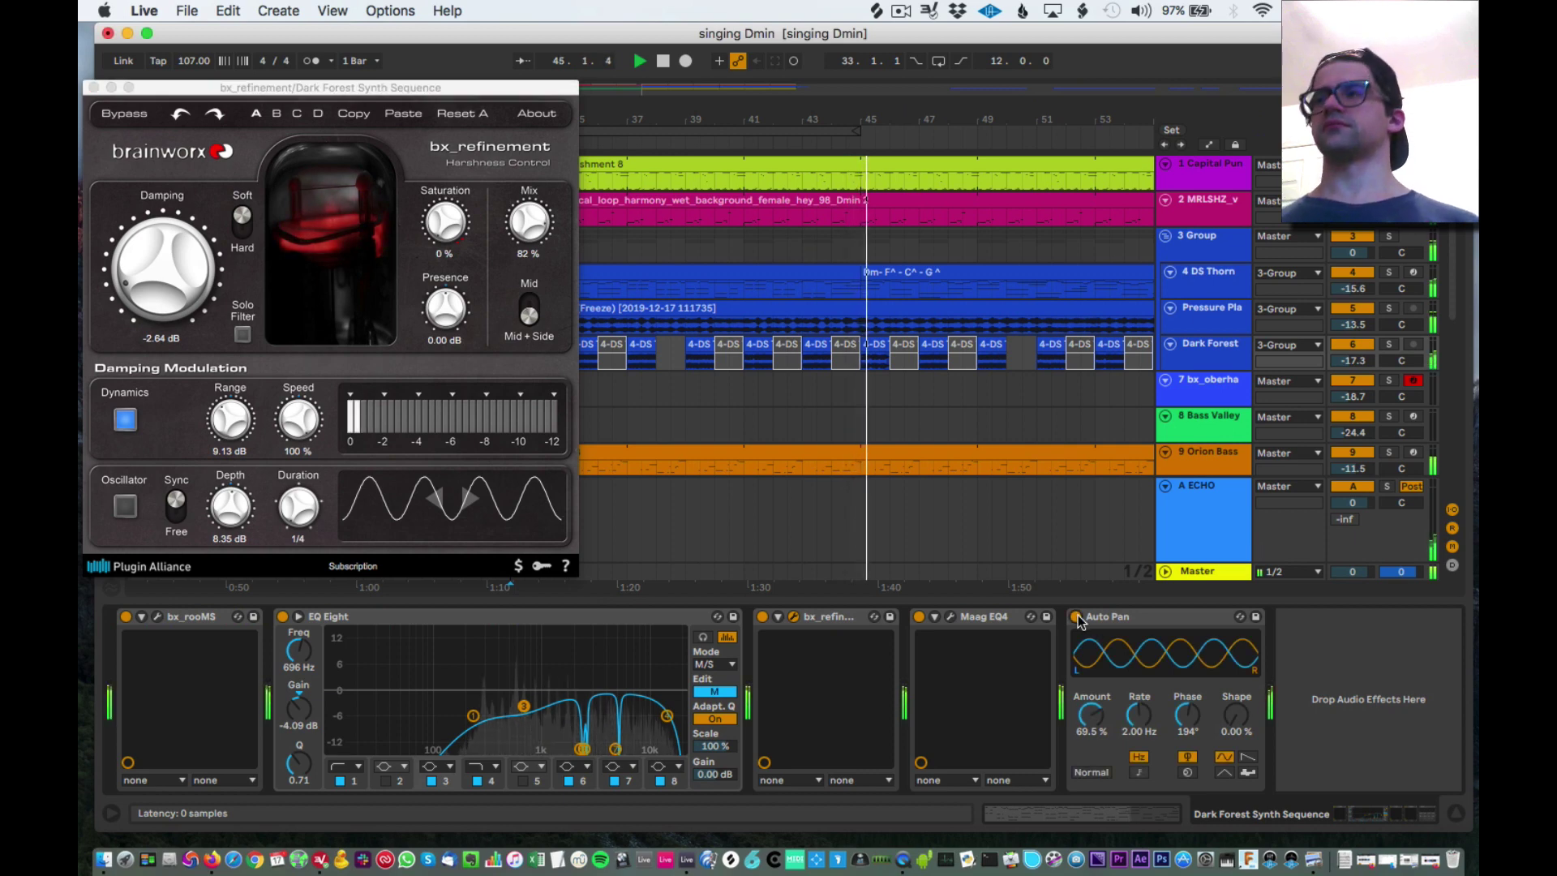
Lower Auto Pan Amount to 46.8% on the Dark Forest synth while playback continues.
left_click_drag(1090, 713, 1093, 722)
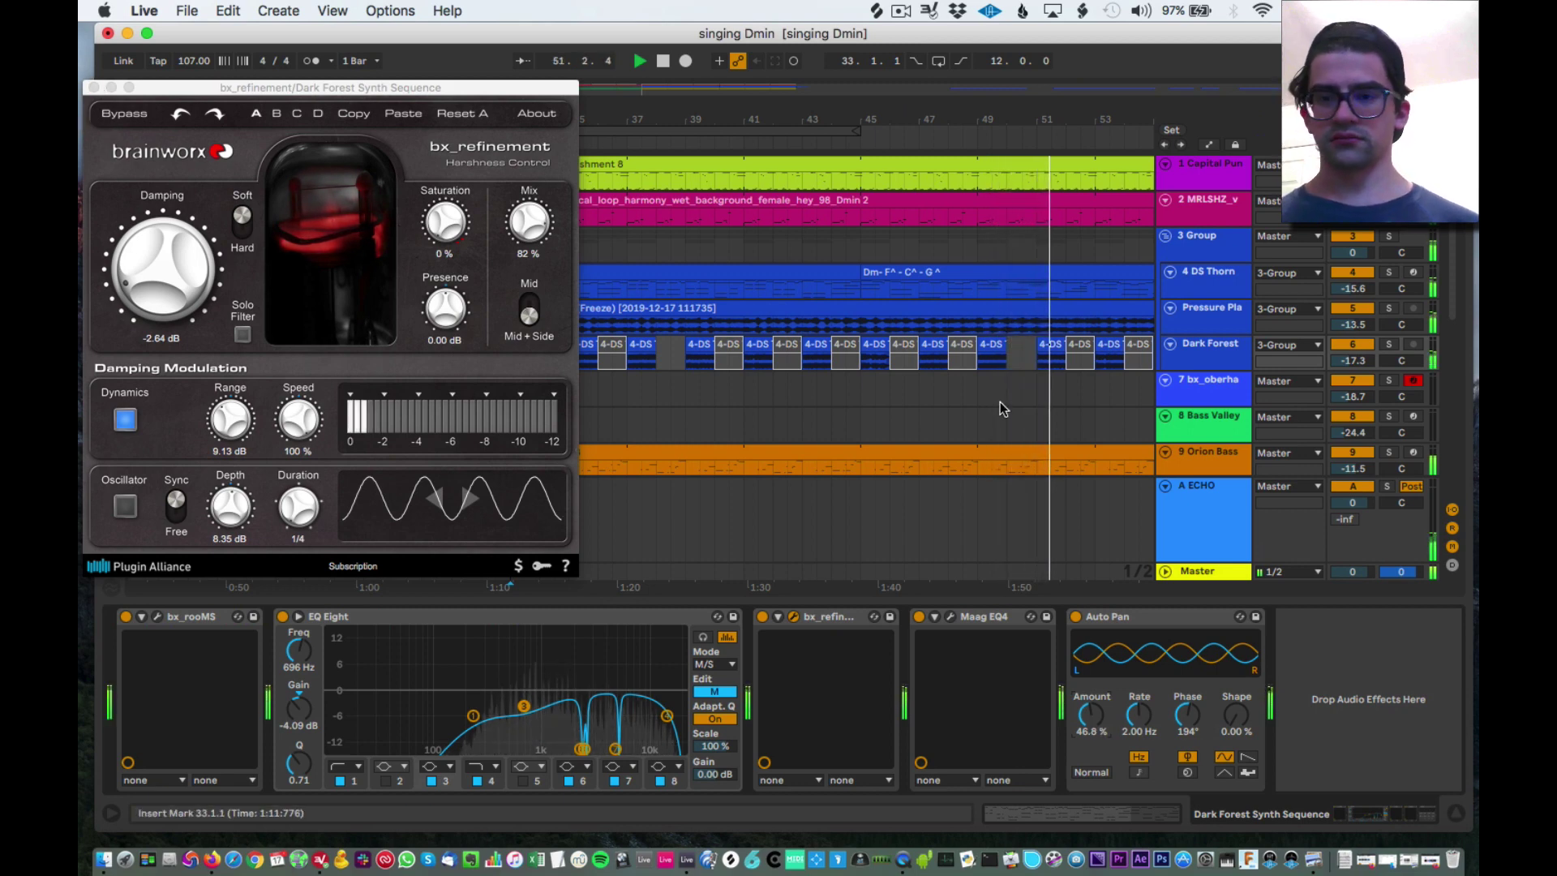
scroll(999, 401, "down", 1)
scroll(999, 400, "up", 1)
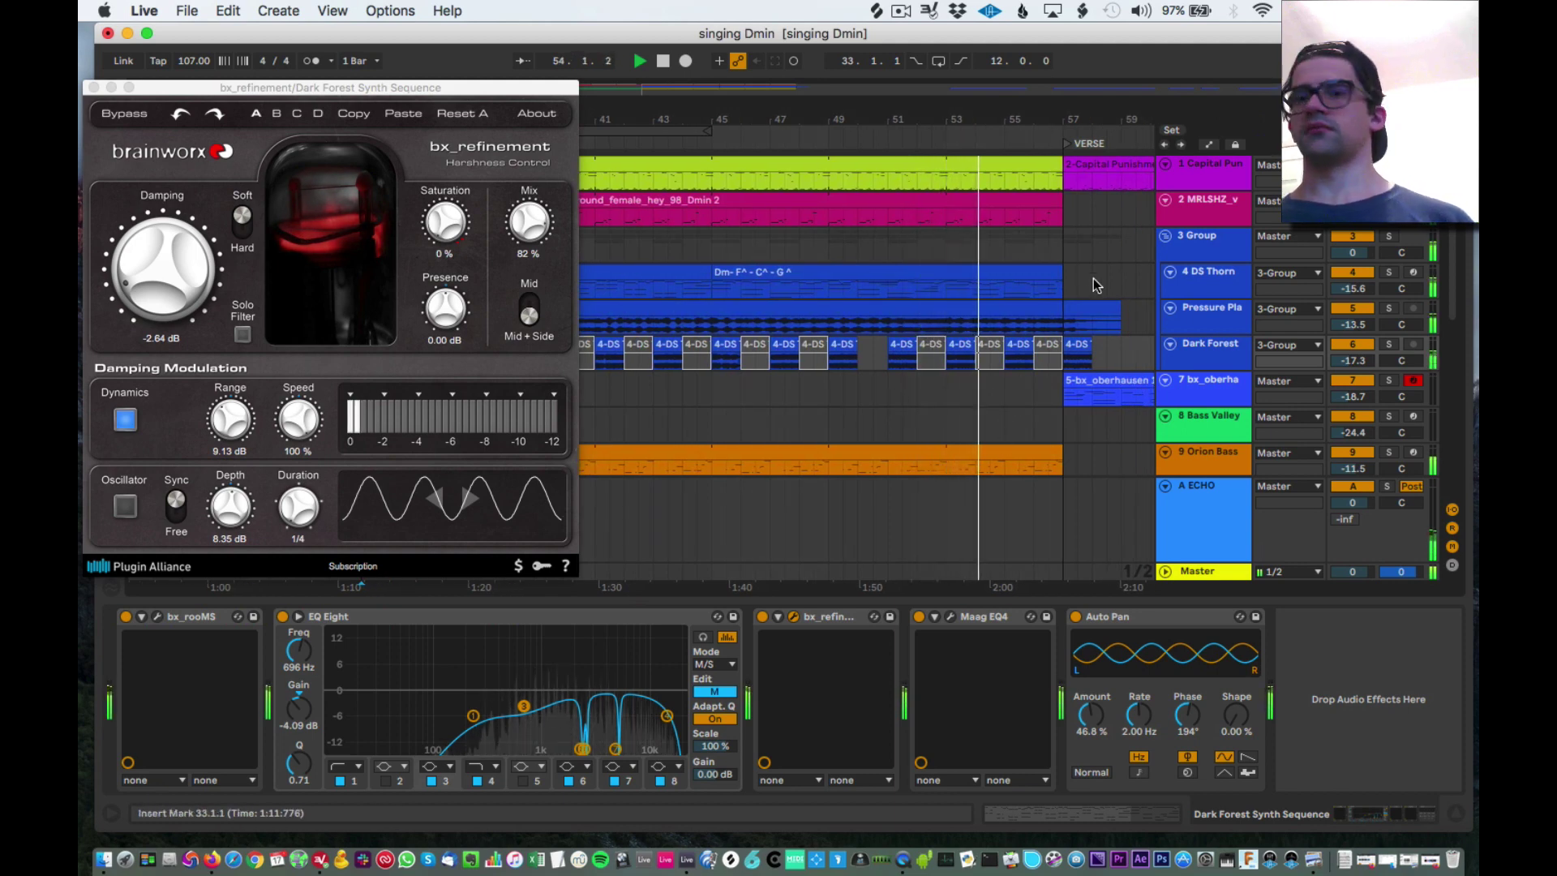
scroll(985, 348, "down", 3)
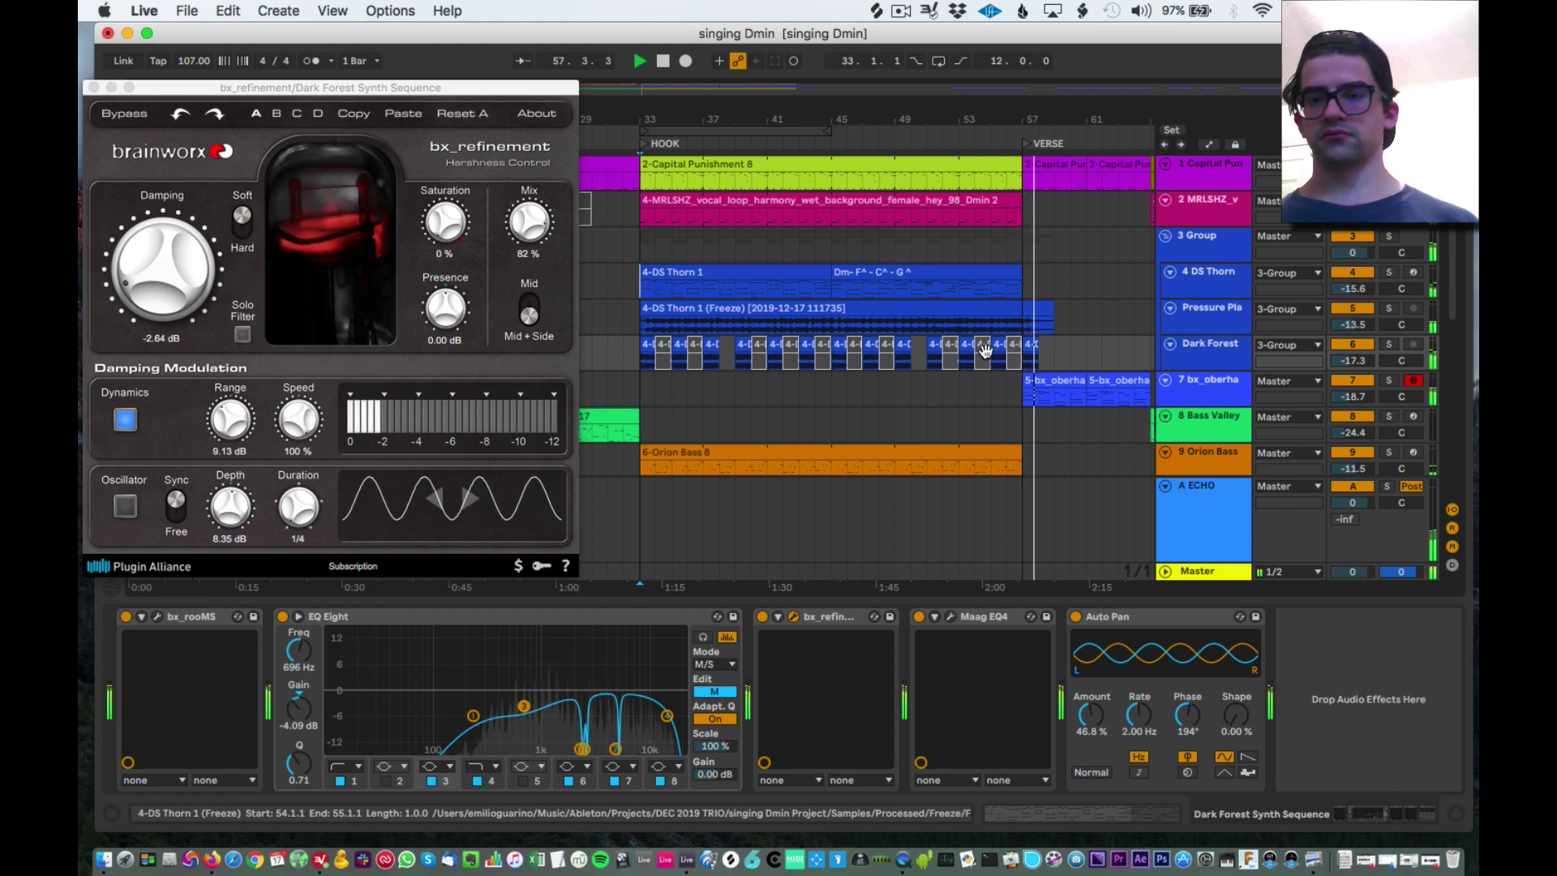
Stop playback at the bar 57 Dark Forest clip and reopen bx_refinement's controls for review.
left_click(1030, 348)
key("space")
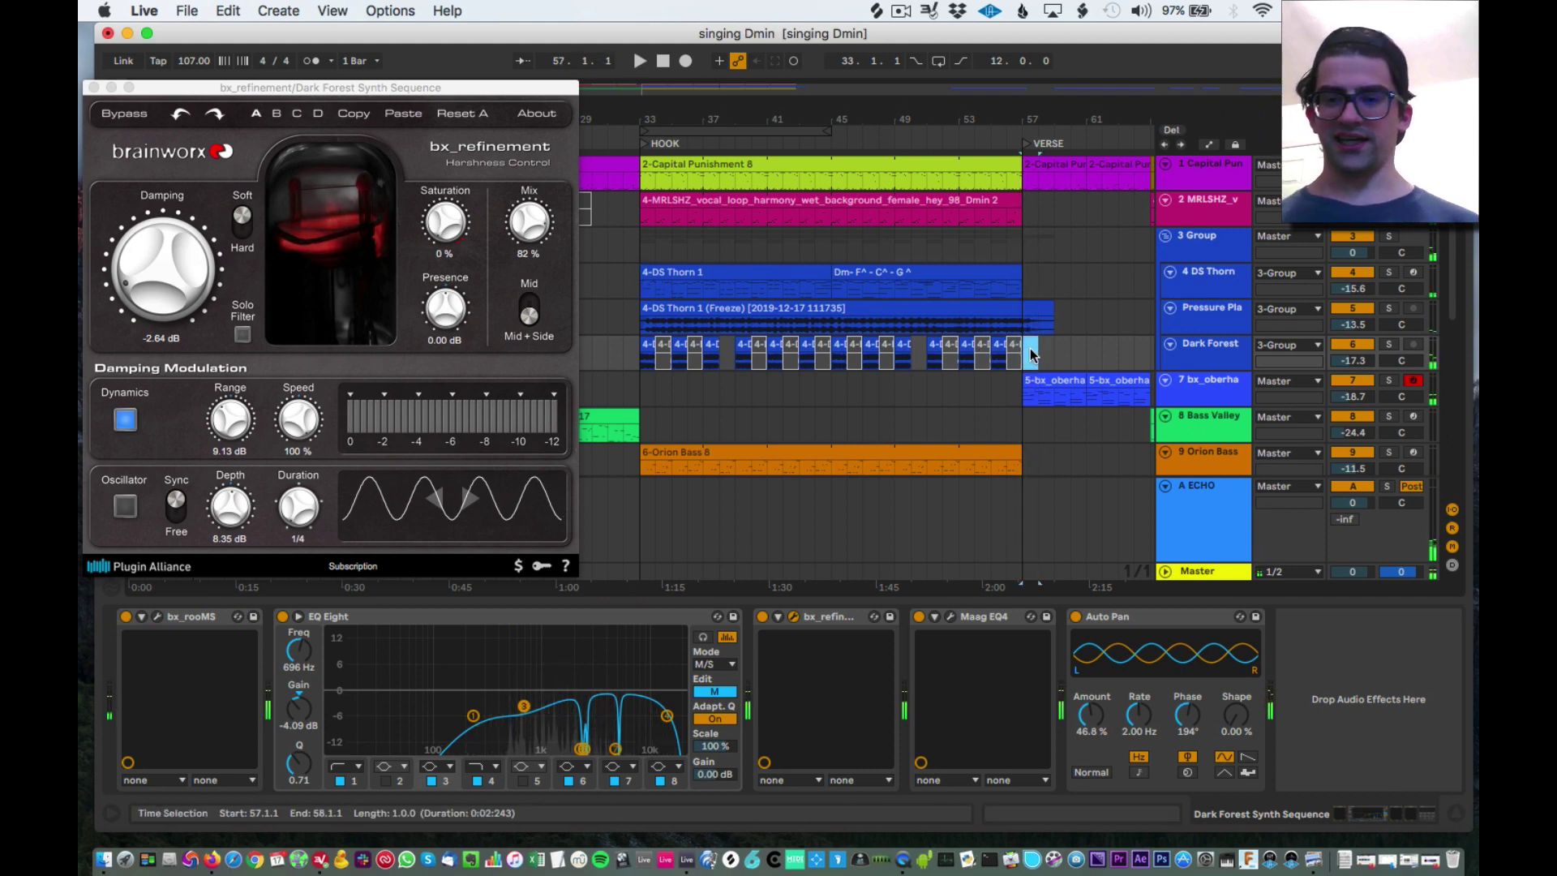
left_click(92, 88)
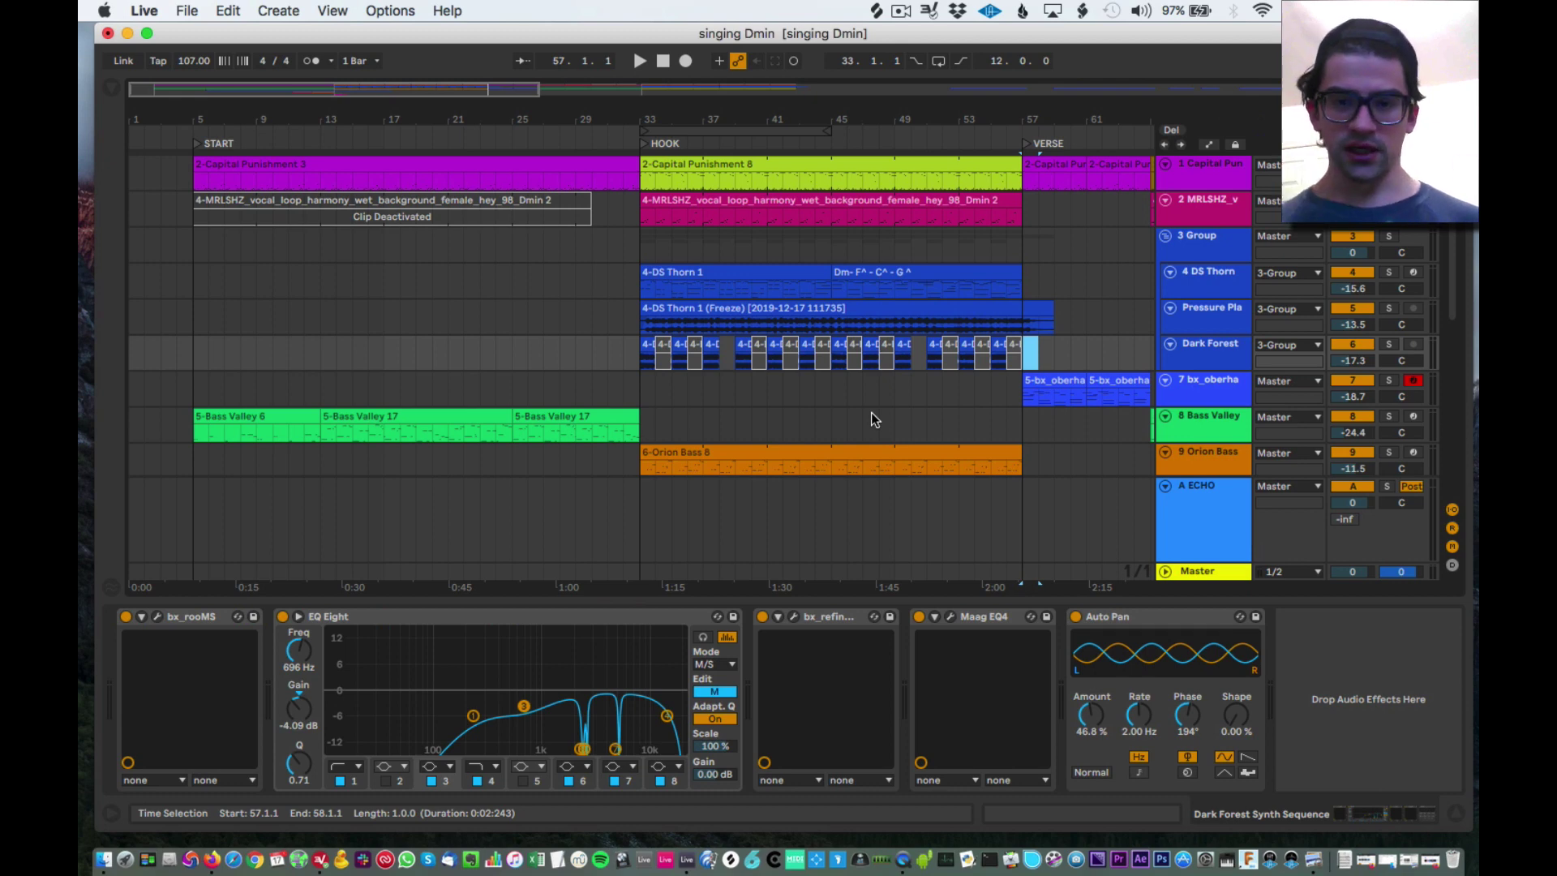
left_click(793, 616)
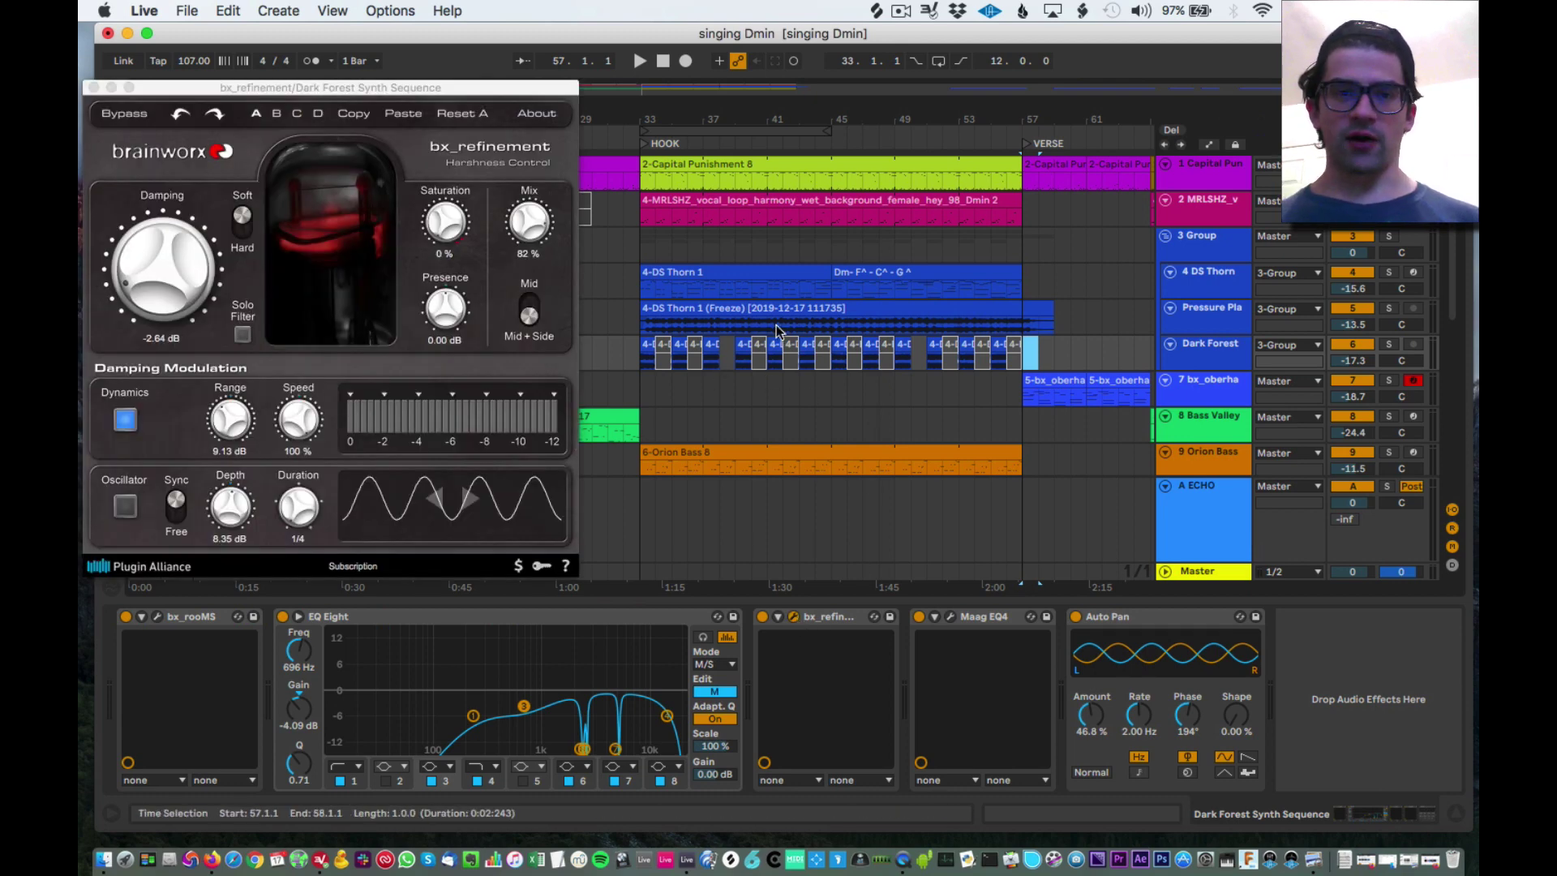